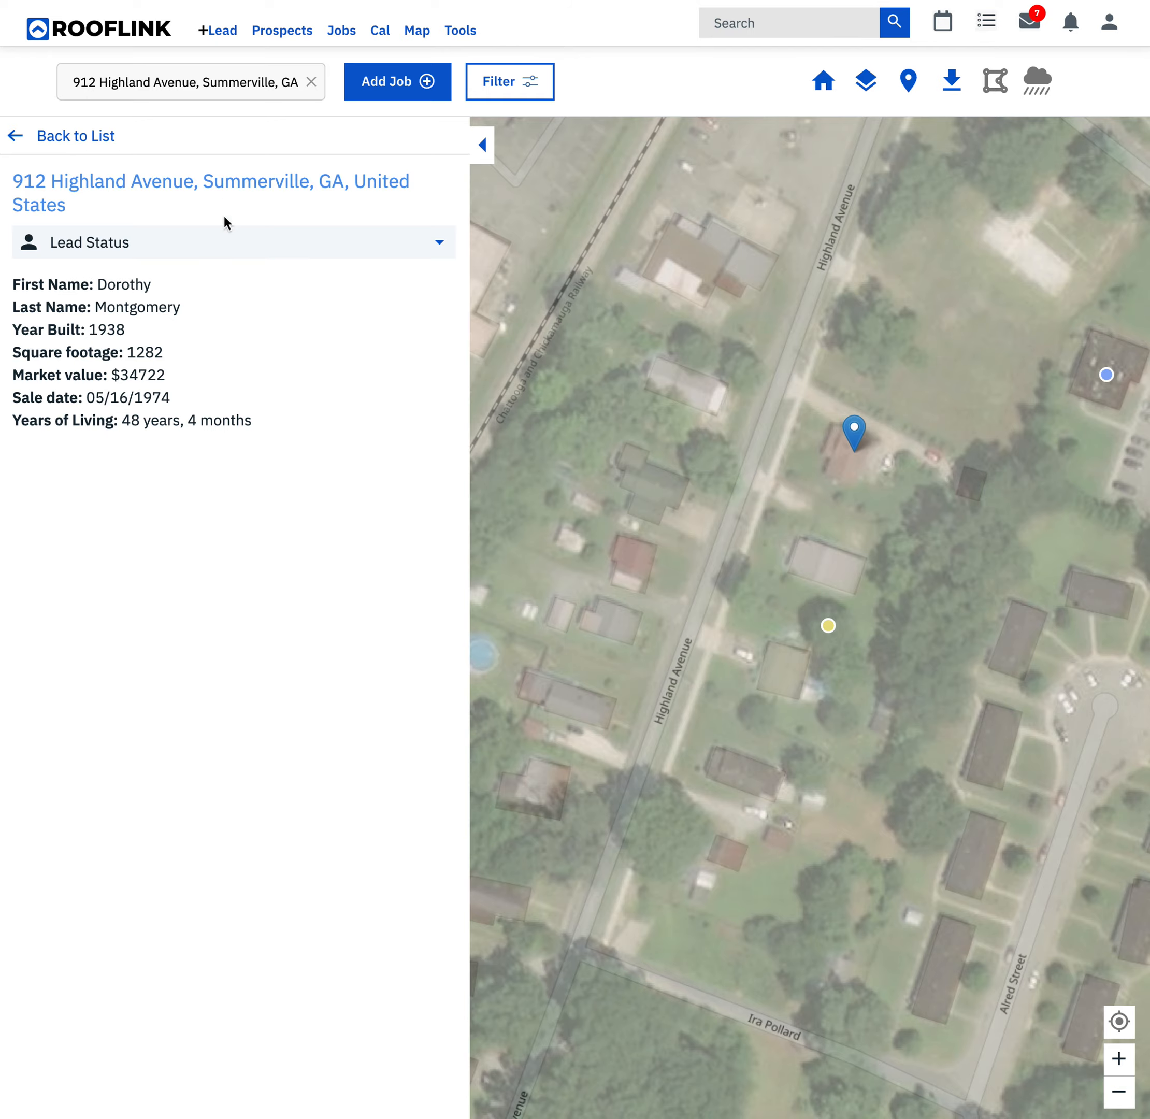
- Add a job for the selected property, reviewing the prefilled prospect details through to the notes and submitting them
click(413, 87)
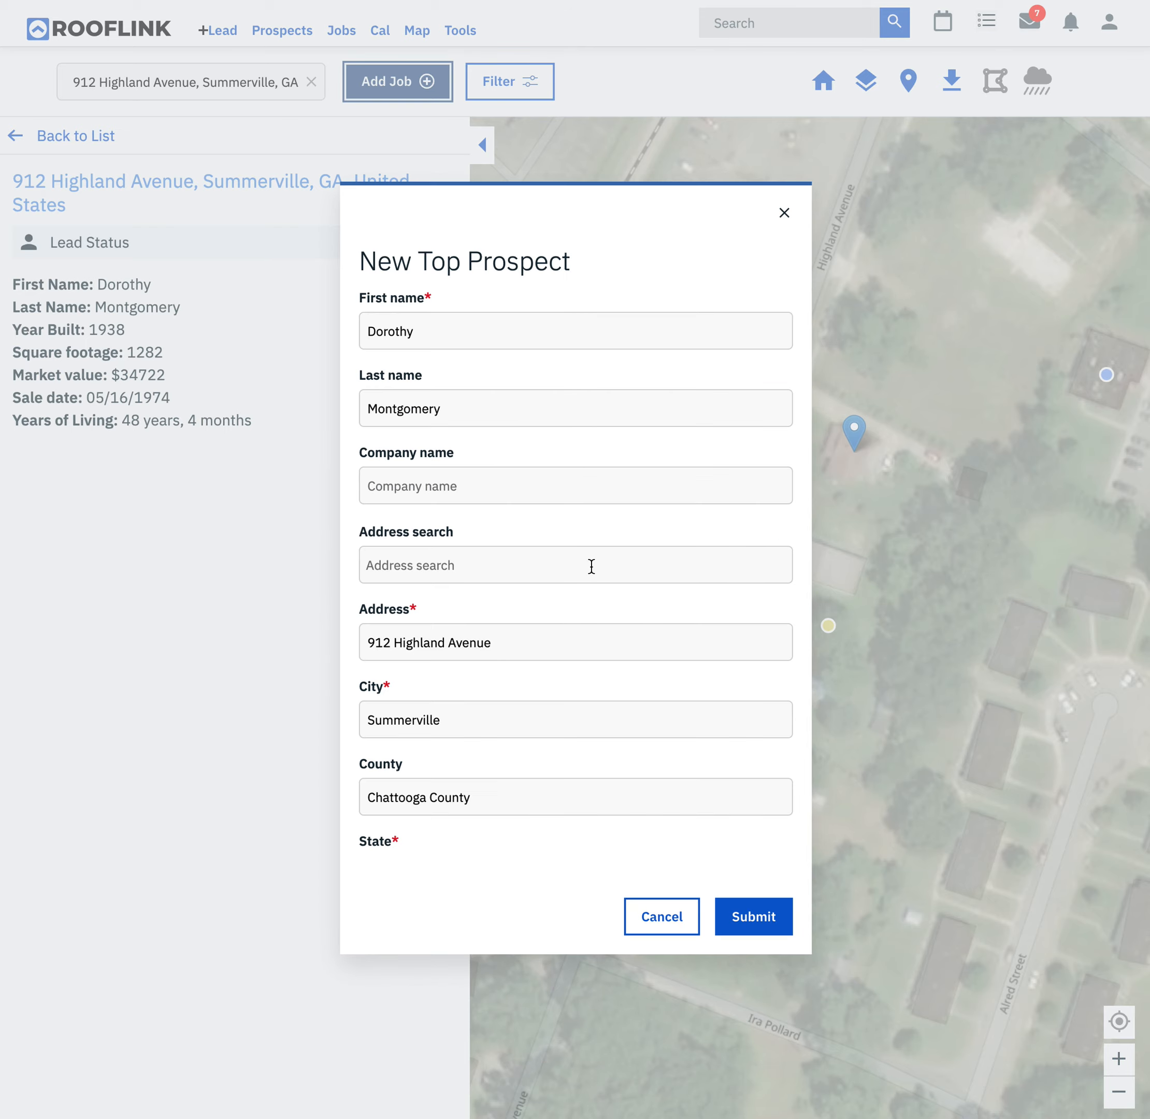
scroll(610, 564, down, 6)
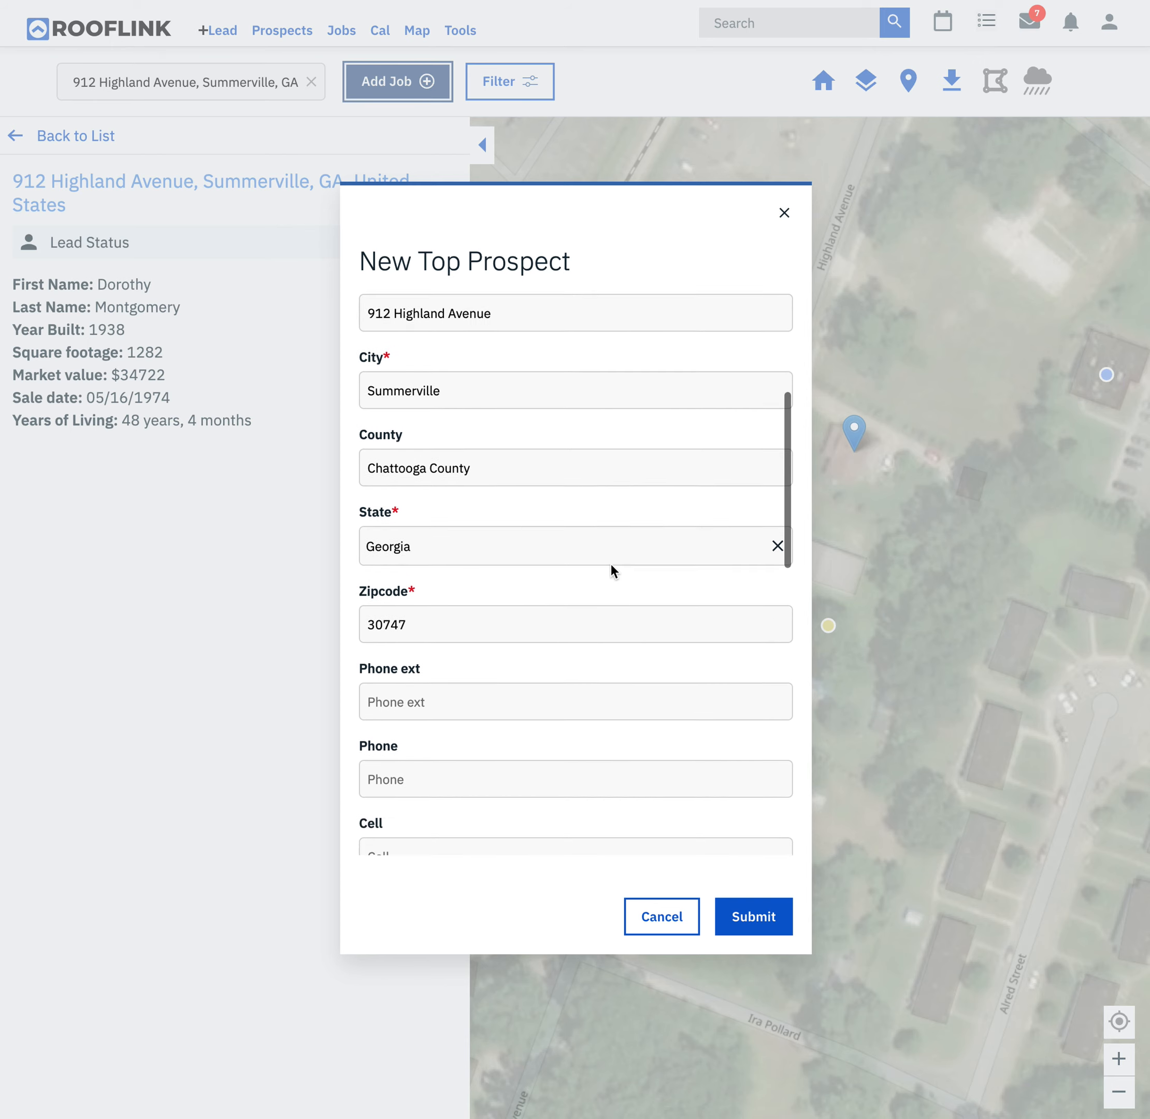
scroll(611, 564, down, 5)
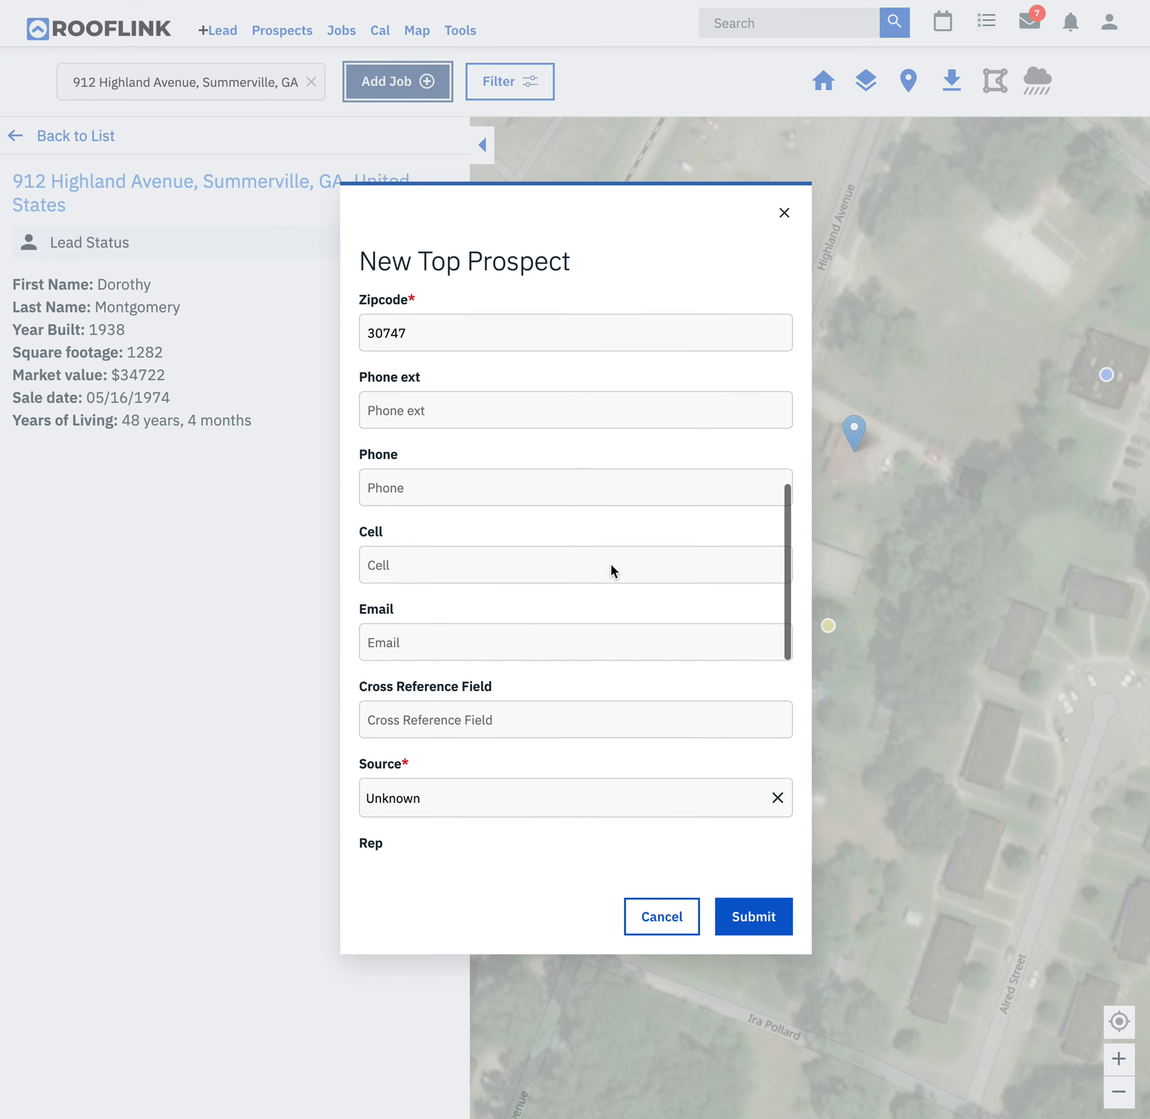
scroll(554, 570, down, 5)
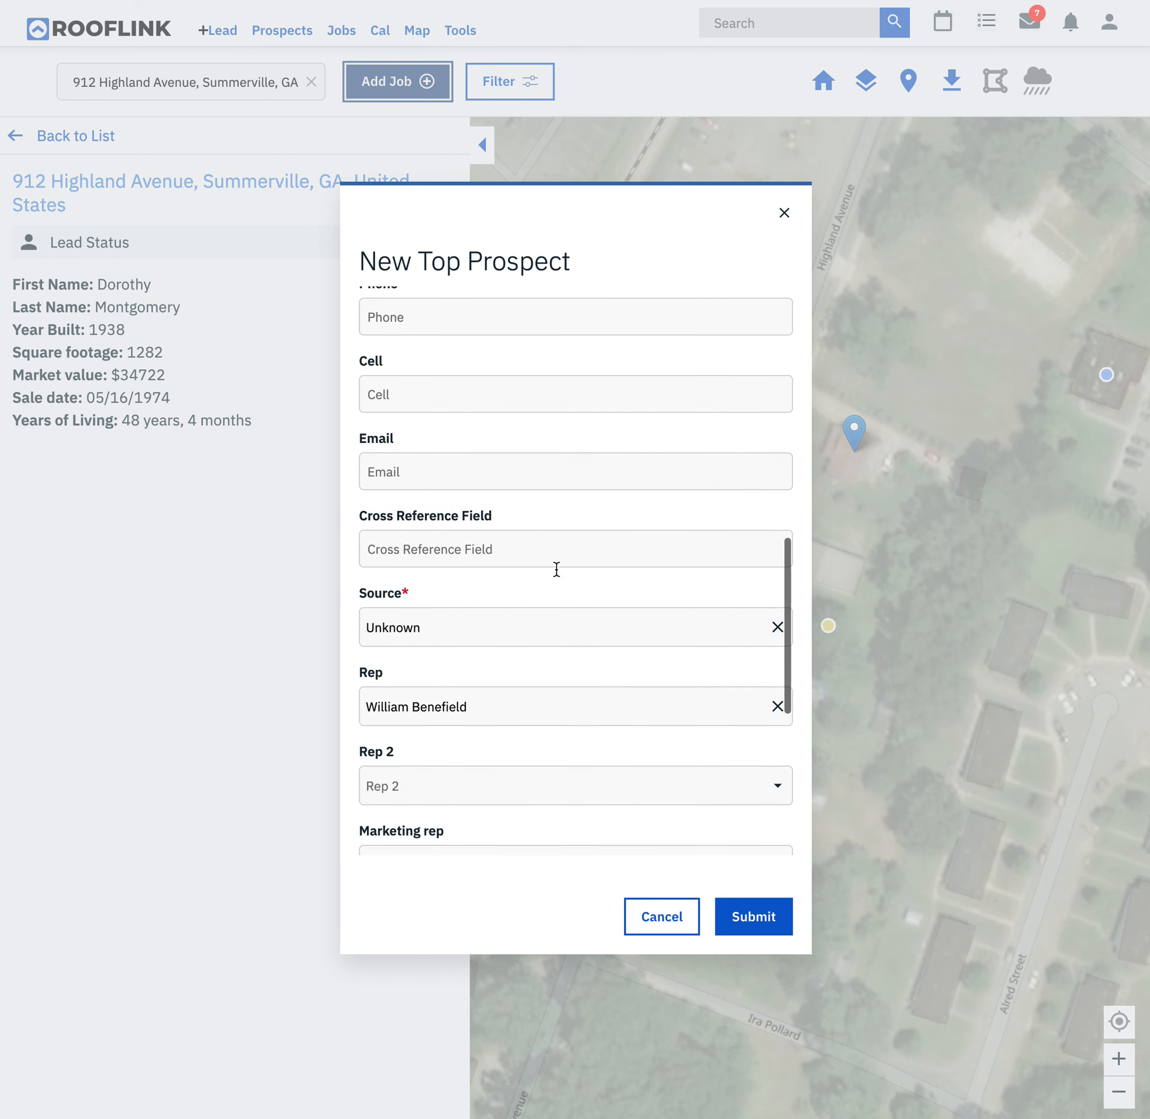
scroll(556, 568, down, 4)
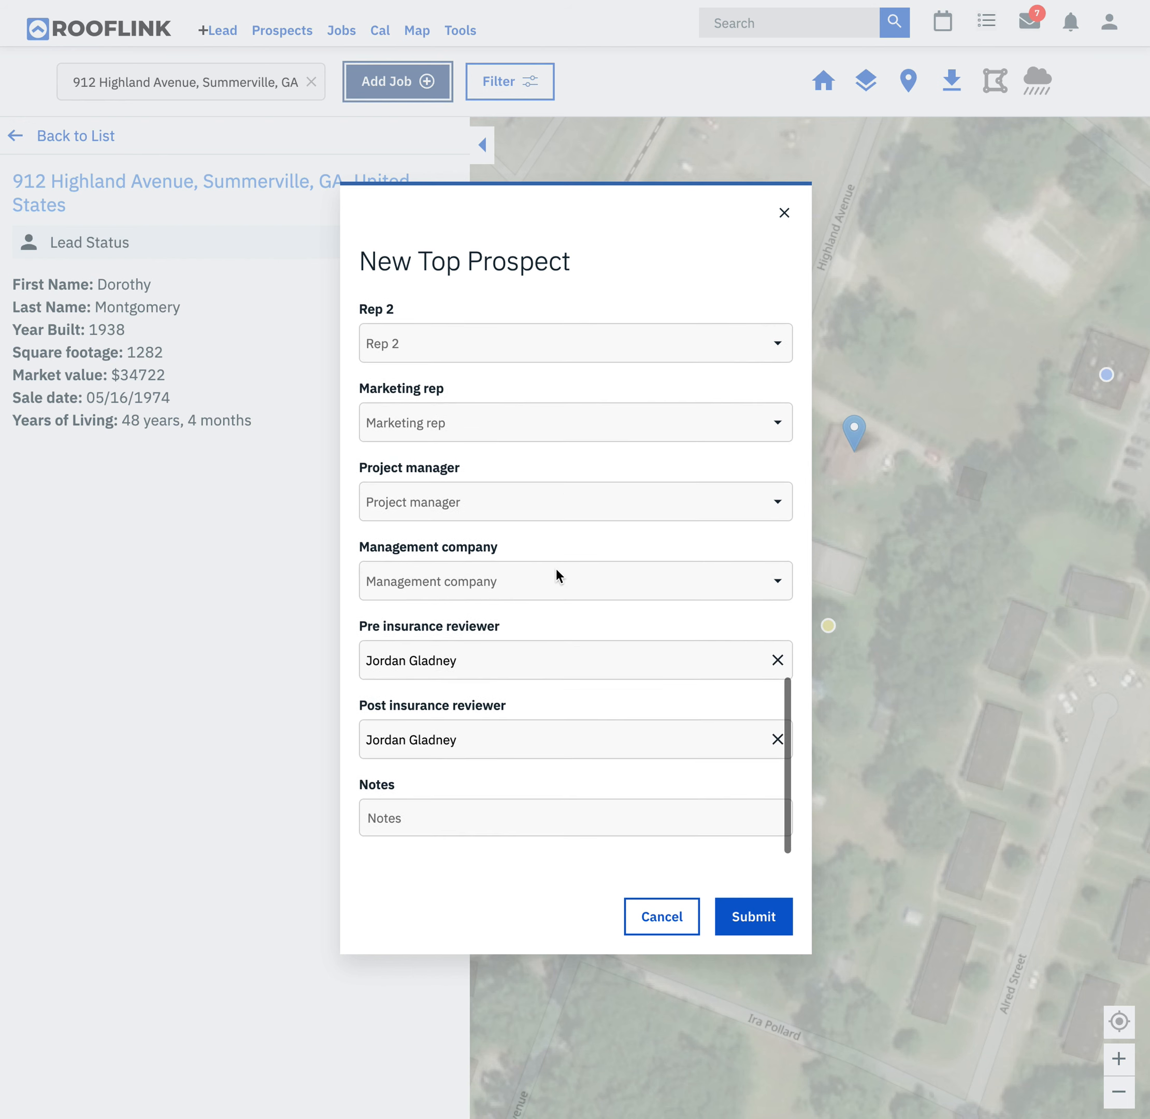
click(764, 913)
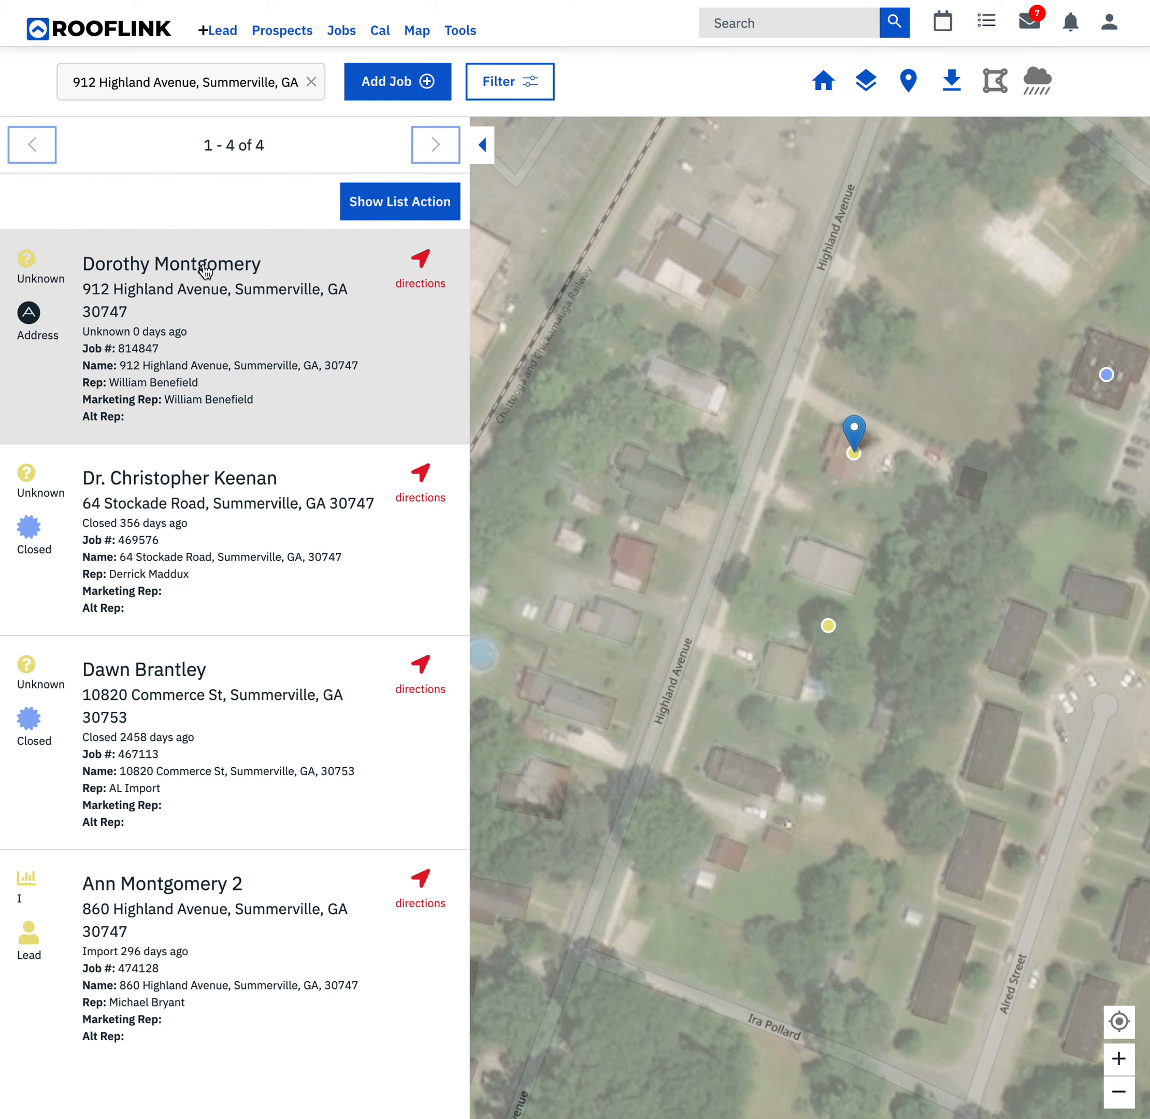
- Open the newly added customer's job and bring up its Roof Drawing with the house in close view
click(206, 271)
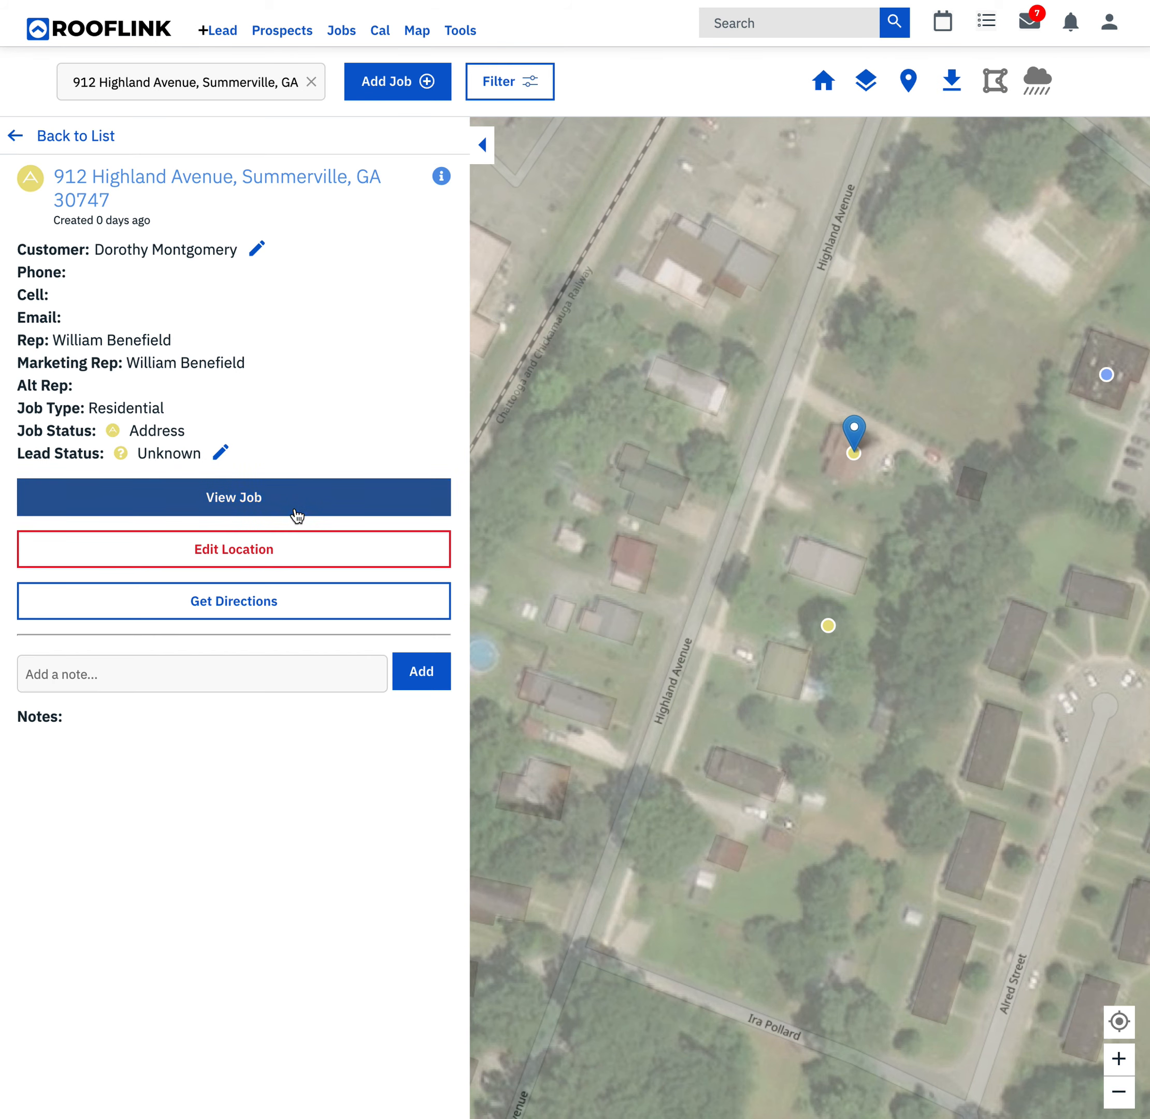
click(249, 496)
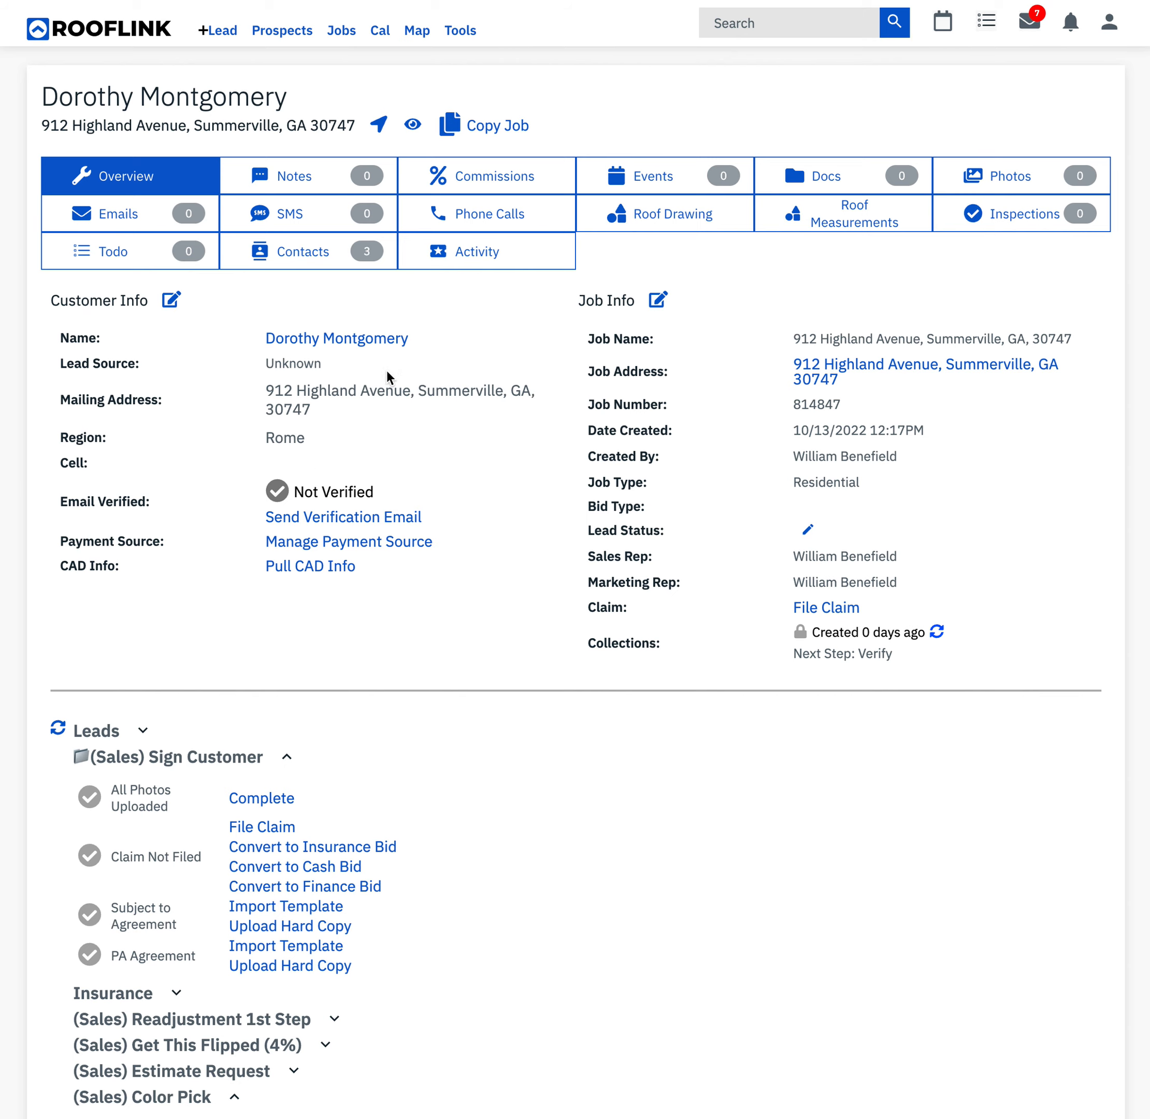
click(704, 218)
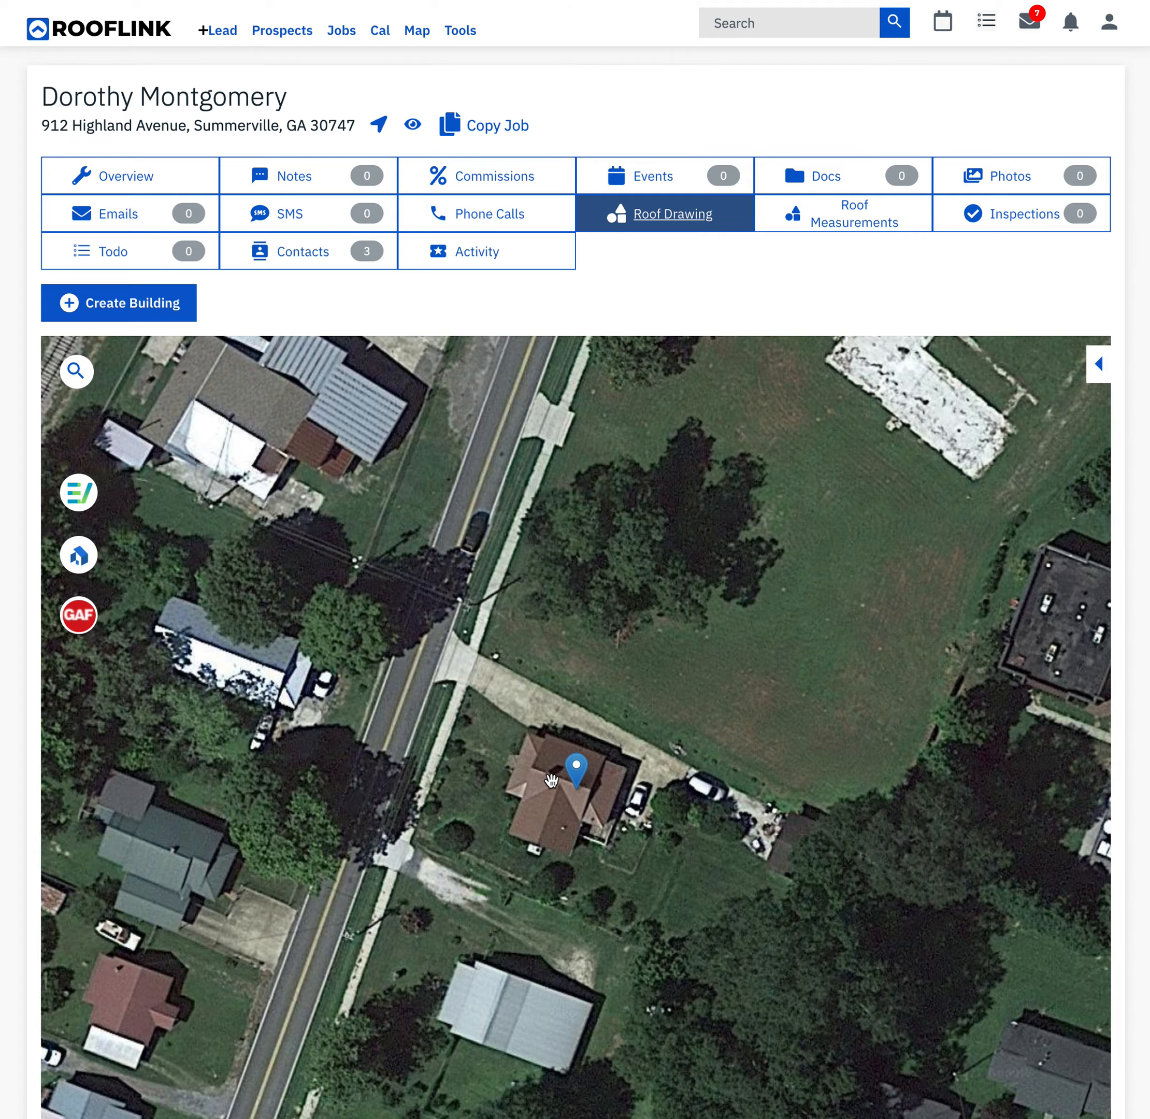
scroll(551, 780, down, 2)
scroll(551, 779, up, 5)
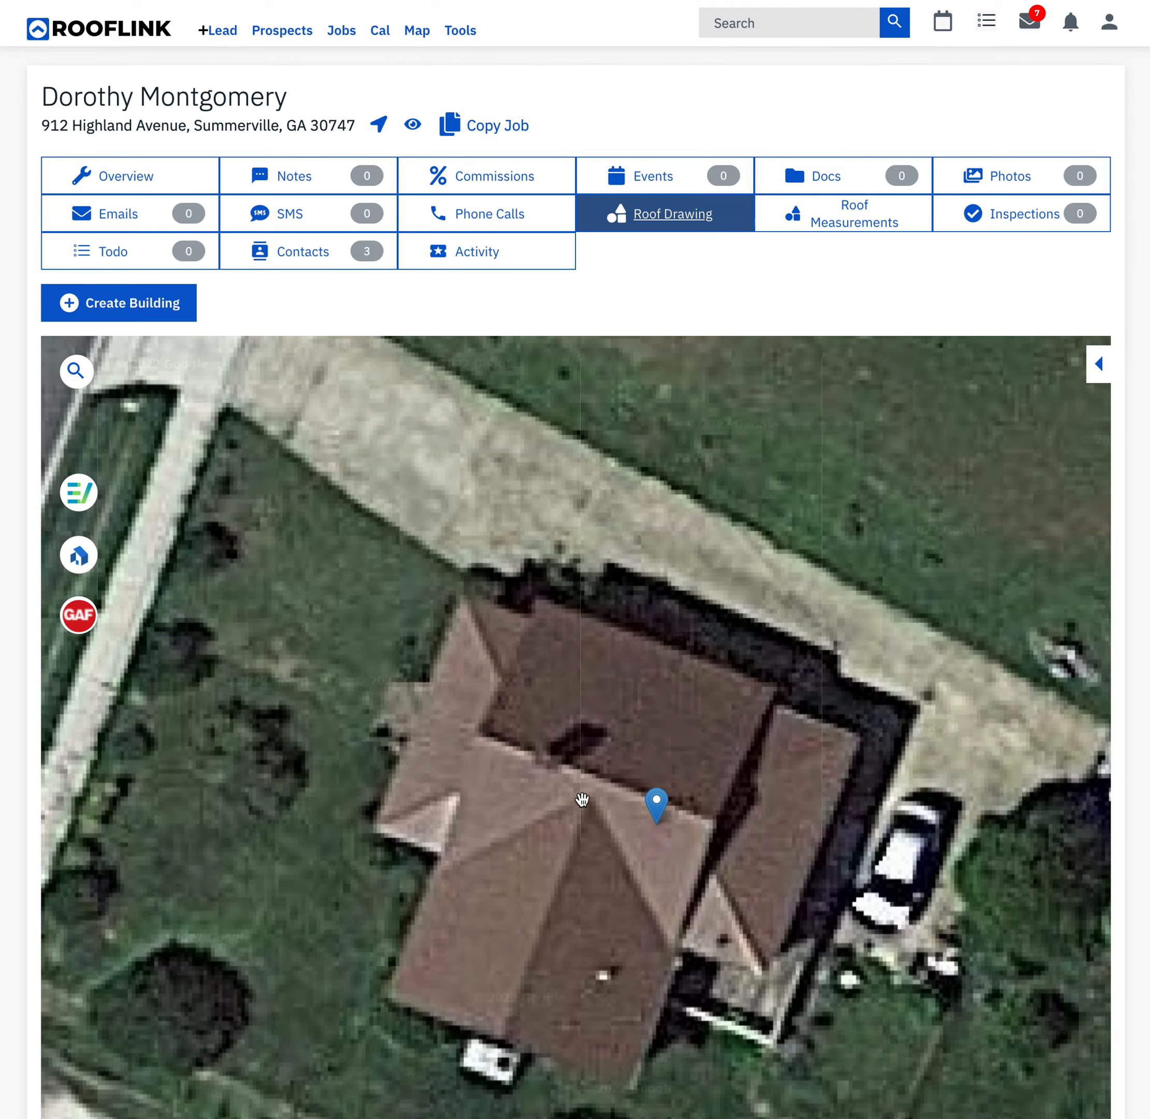
drag(597, 872, 537, 740)
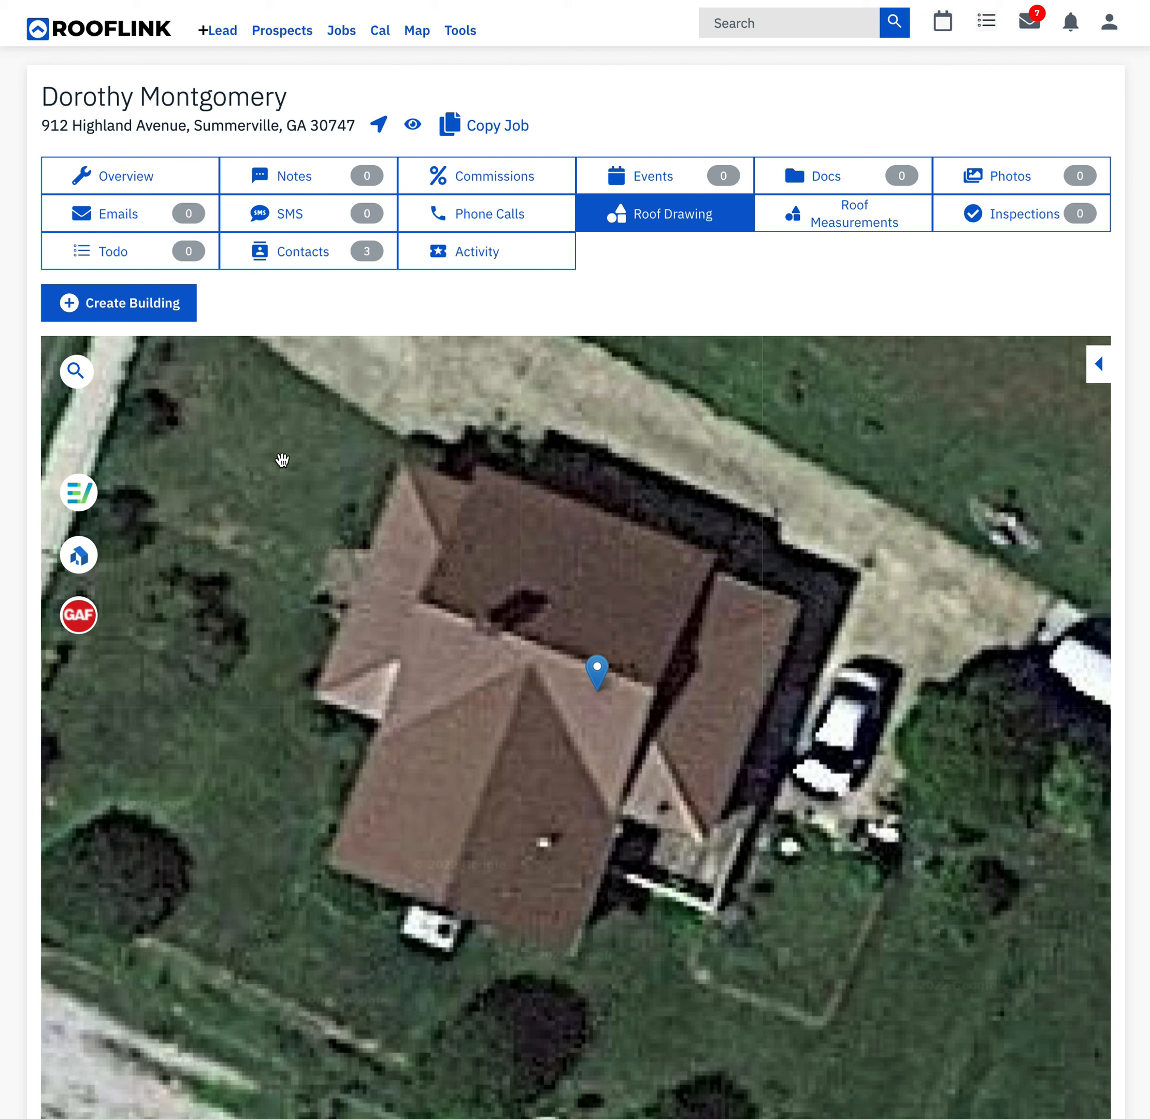
- Start a new building and trace the roof's western eaves from the northwest corner around the jog to the southwest corner
click(161, 309)
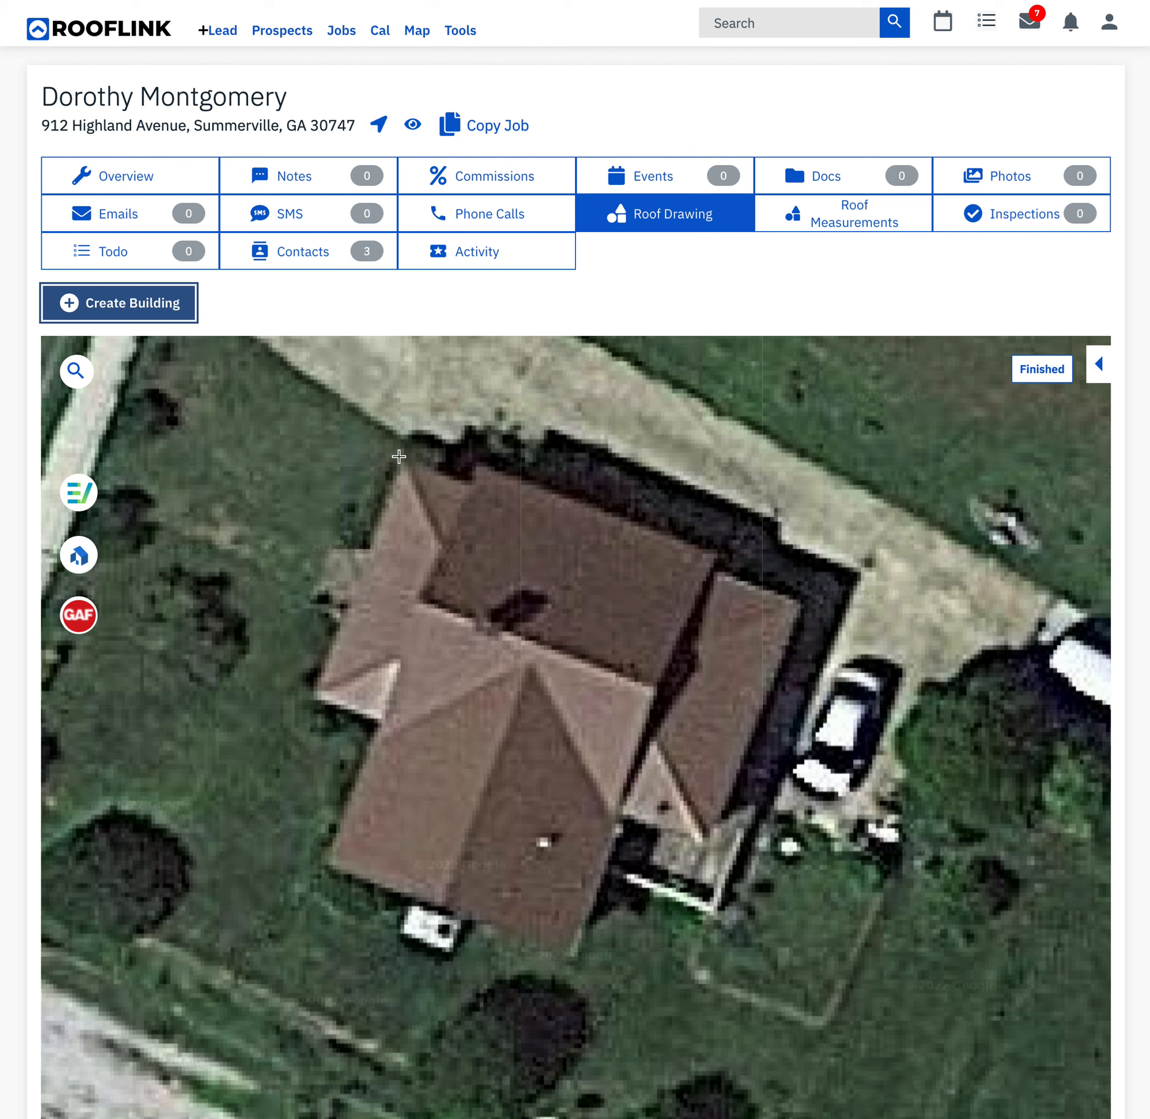
click(399, 456)
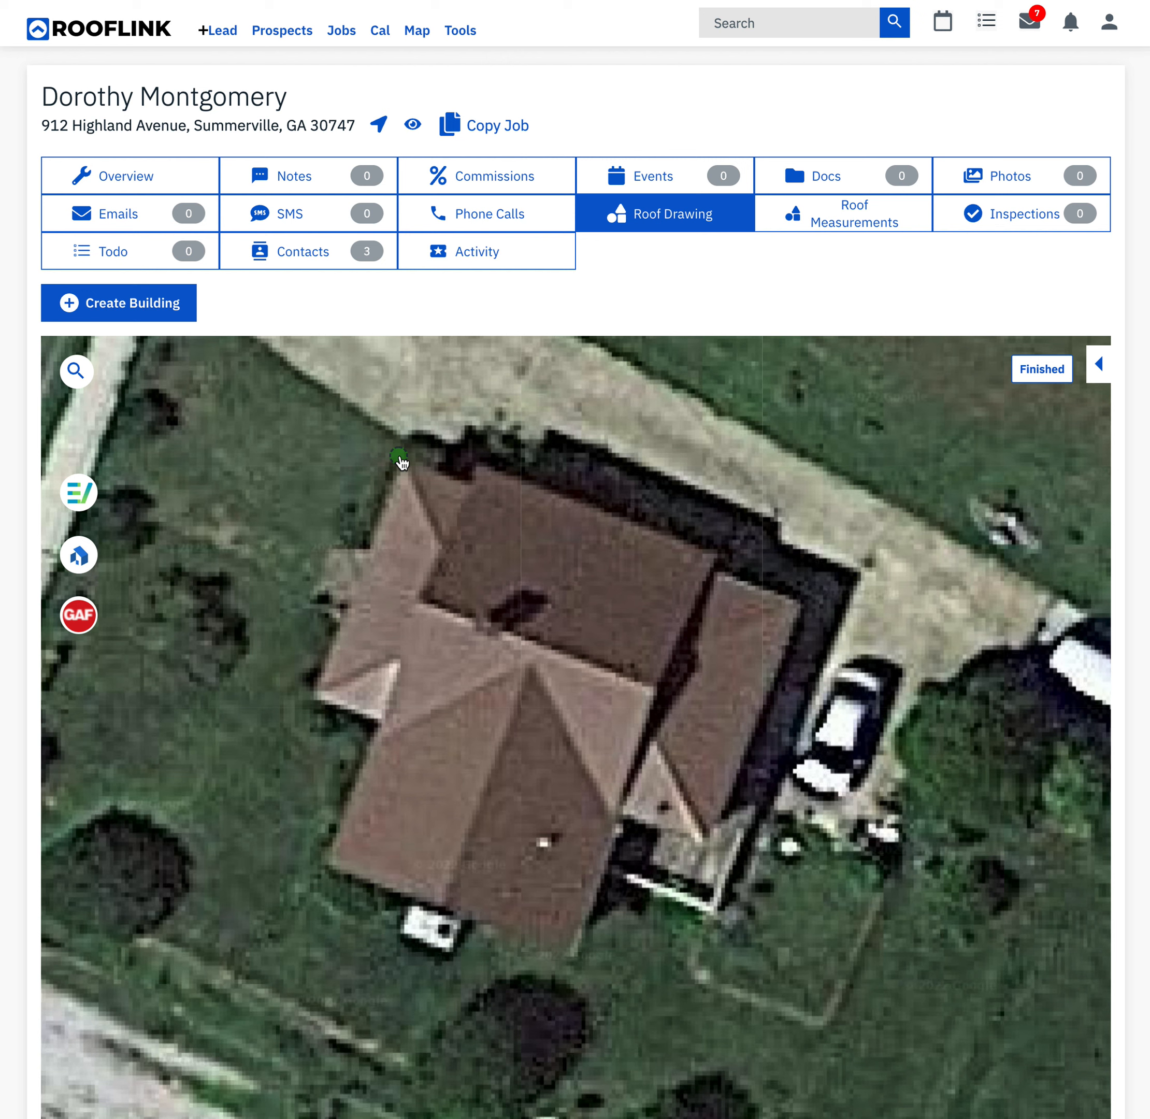
click(309, 700)
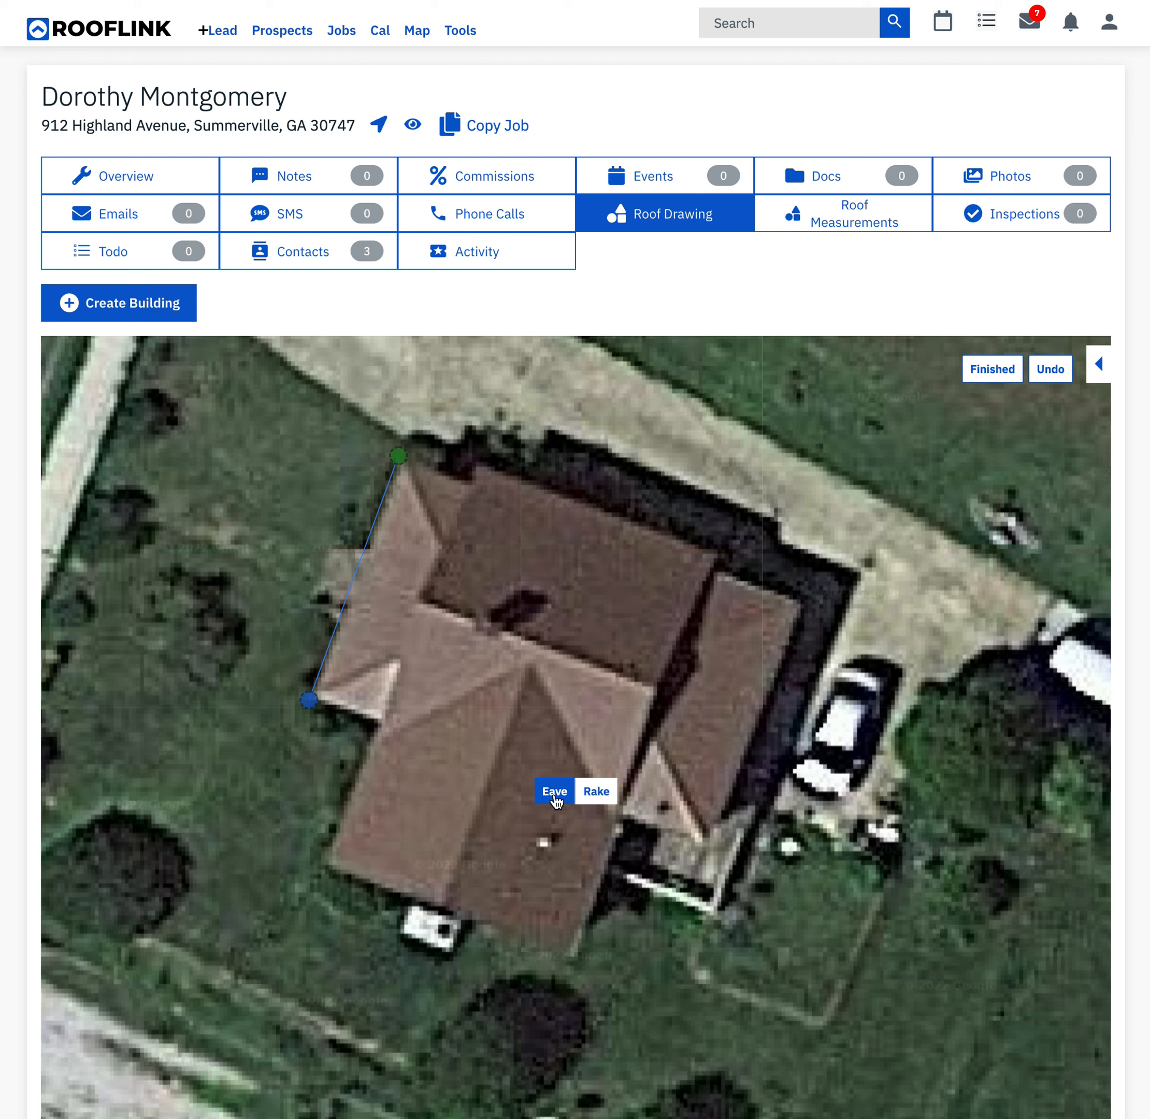
click(381, 723)
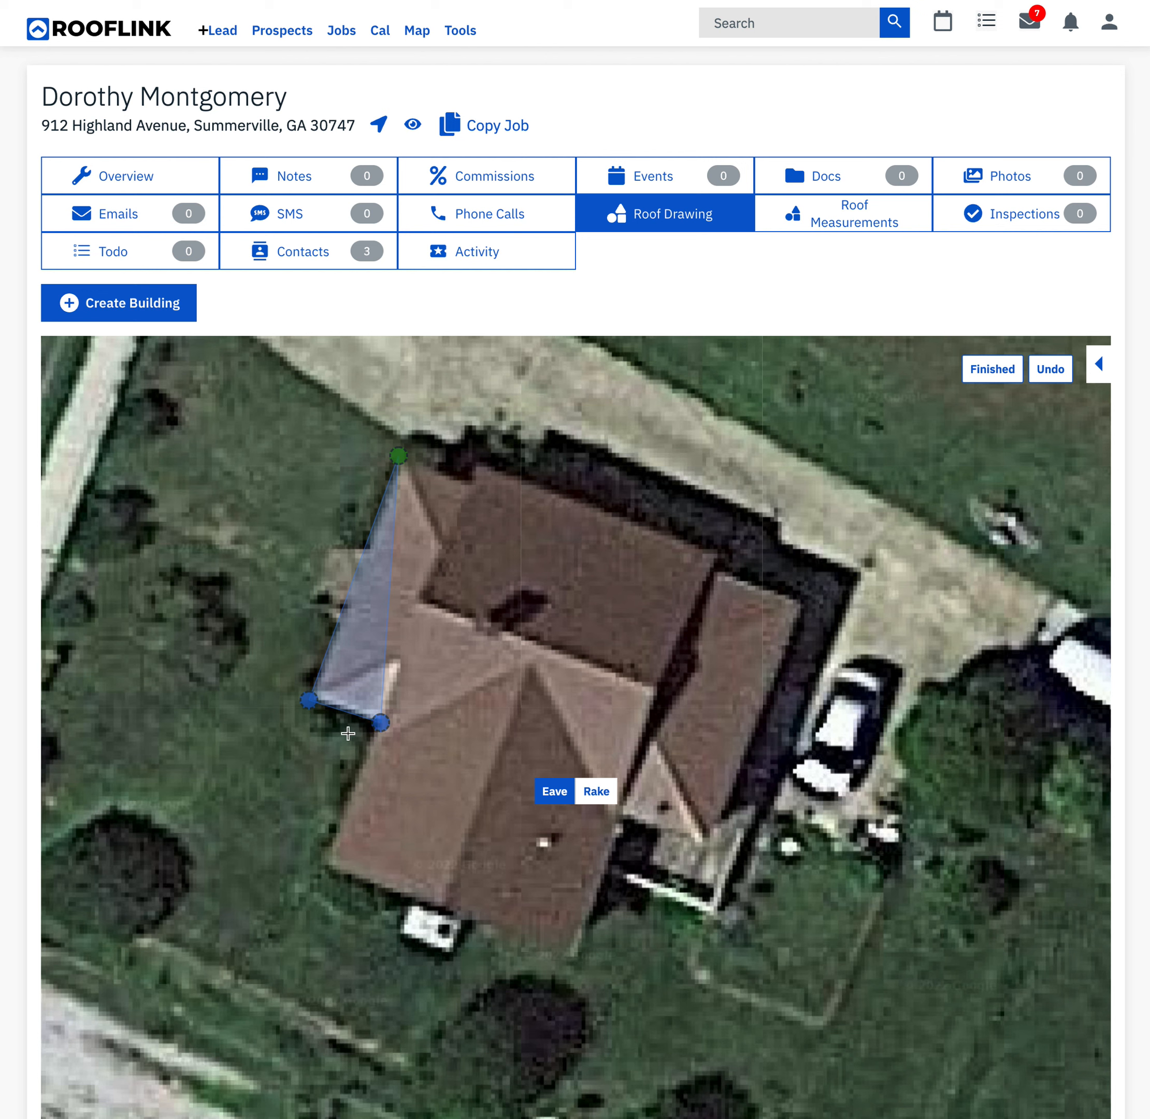
click(324, 866)
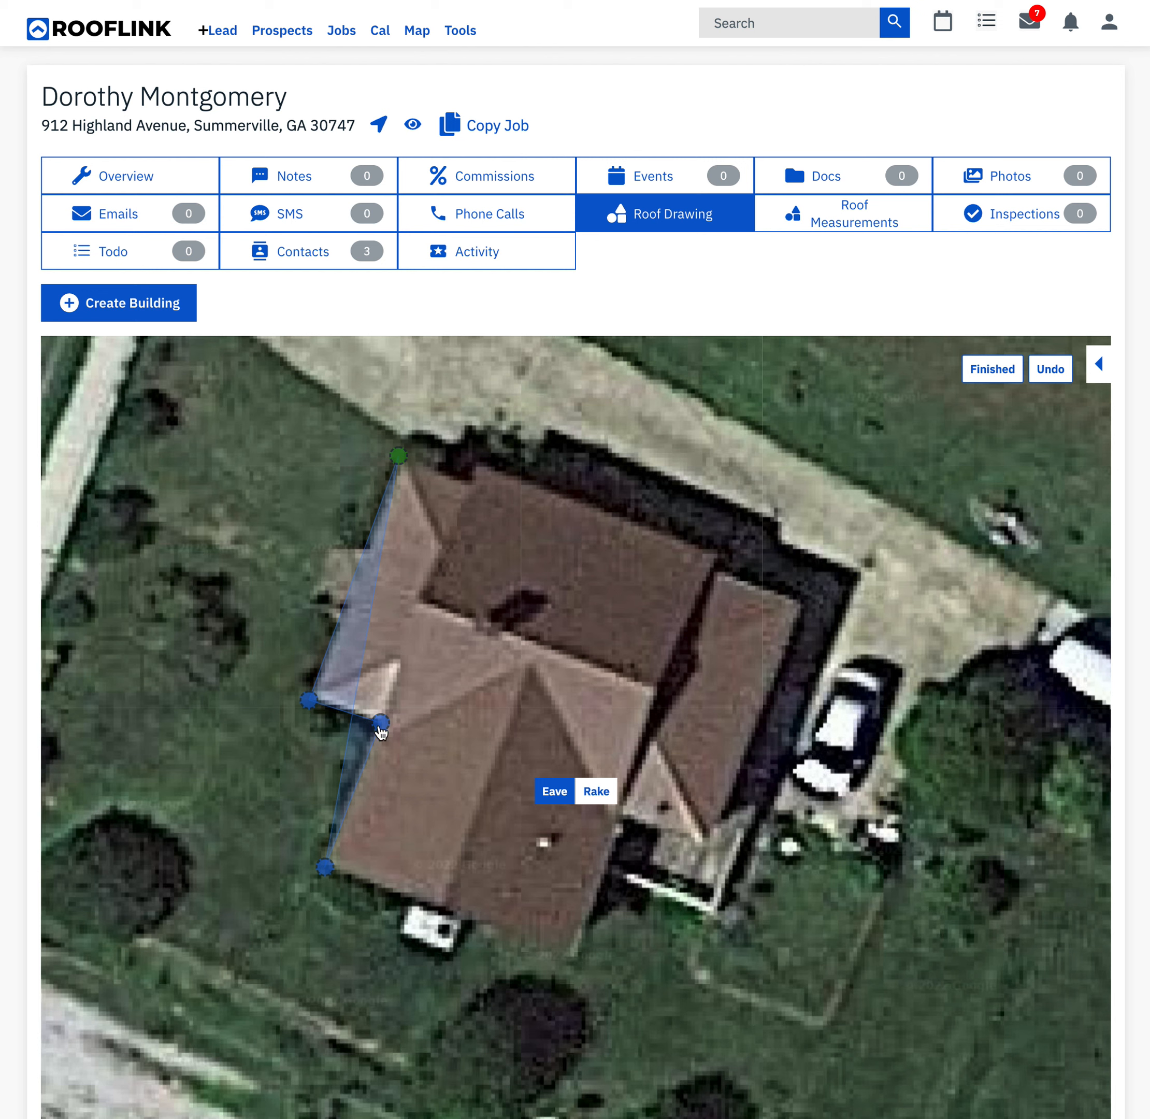
drag(383, 729, 377, 722)
drag(328, 869, 328, 868)
- Trace the two southern gable edges from the southwest corner through the ridge end to the southeast corner, marking both as Rake
click(440, 908)
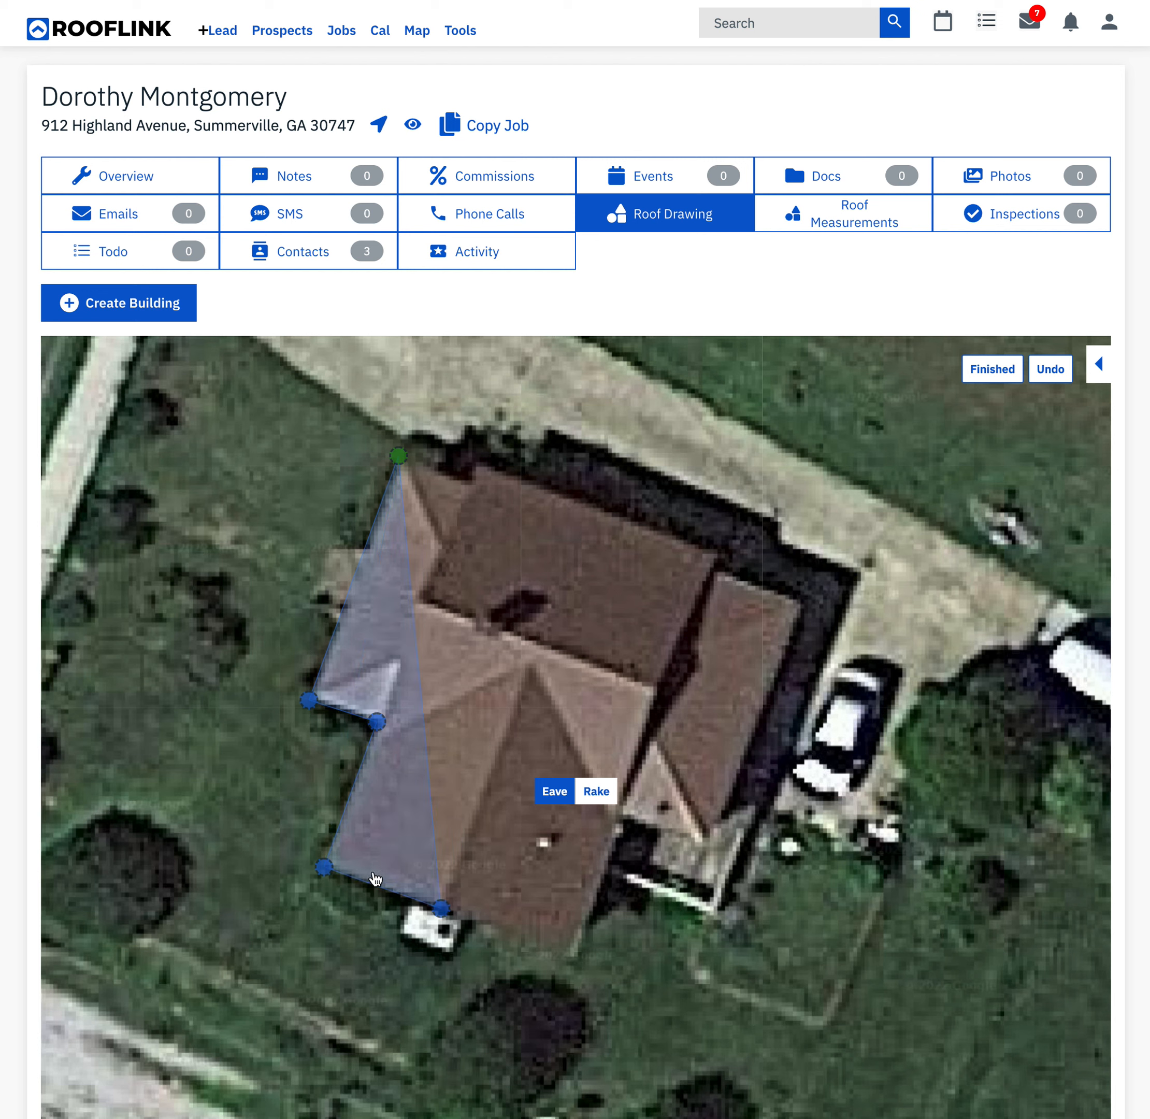
click(596, 791)
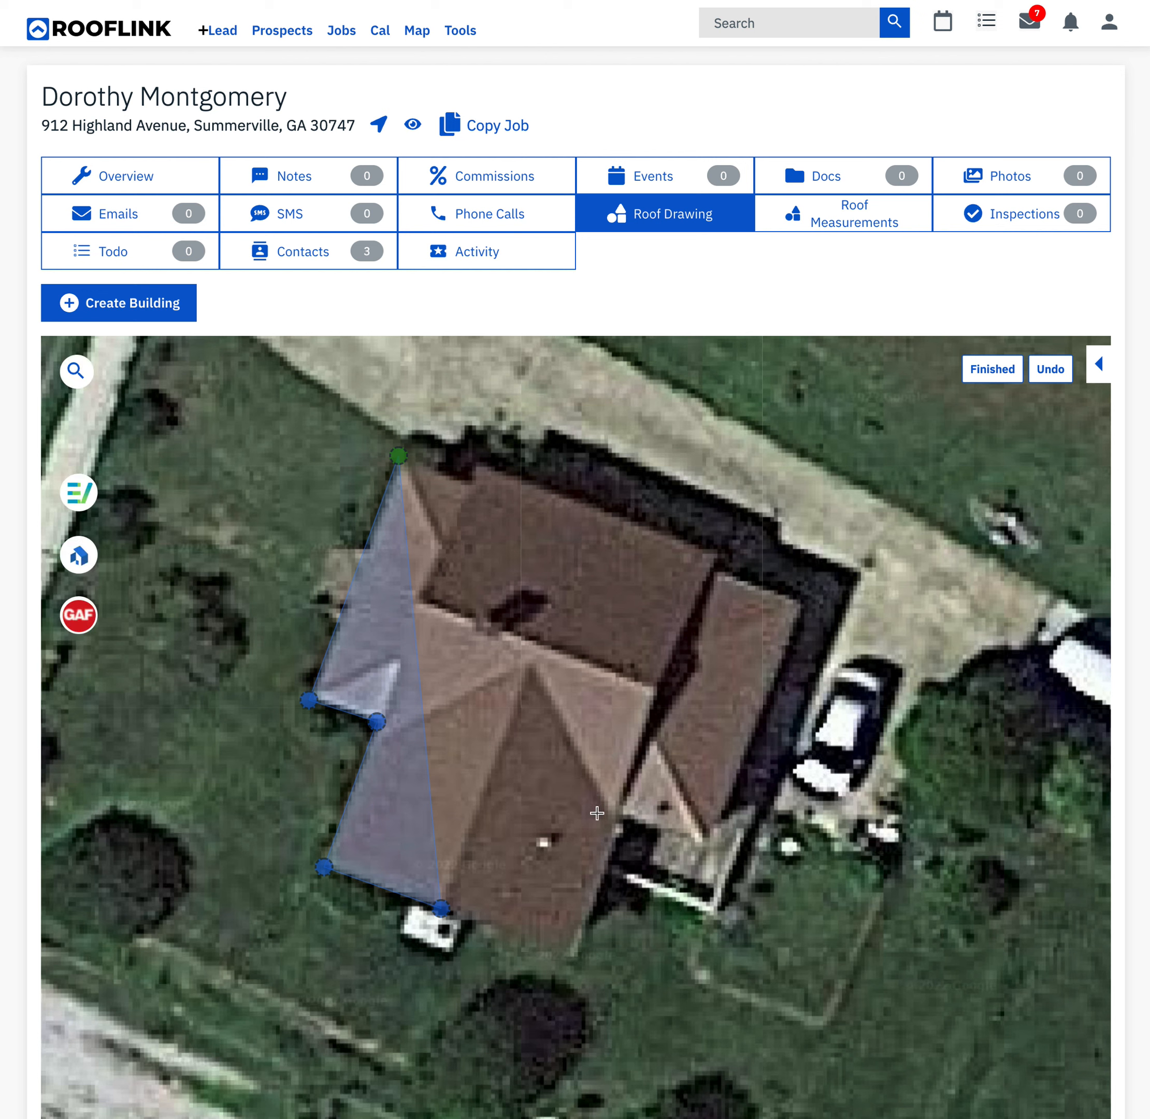
click(574, 958)
click(602, 795)
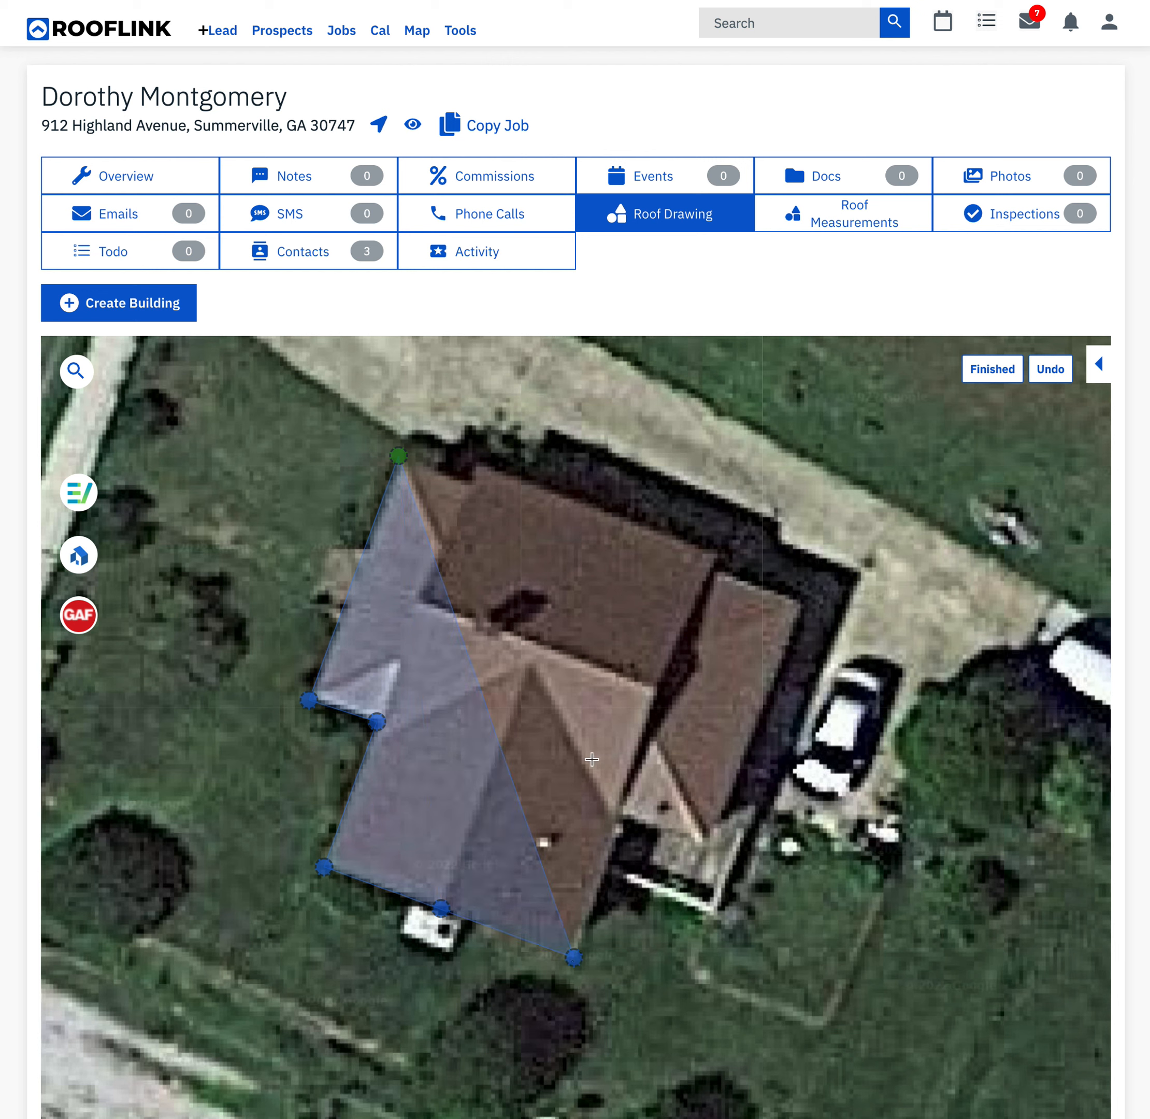
- Trace the remaining eaves around the eastern extension and along the north side, including the small jogs back toward the starting corner
click(623, 819)
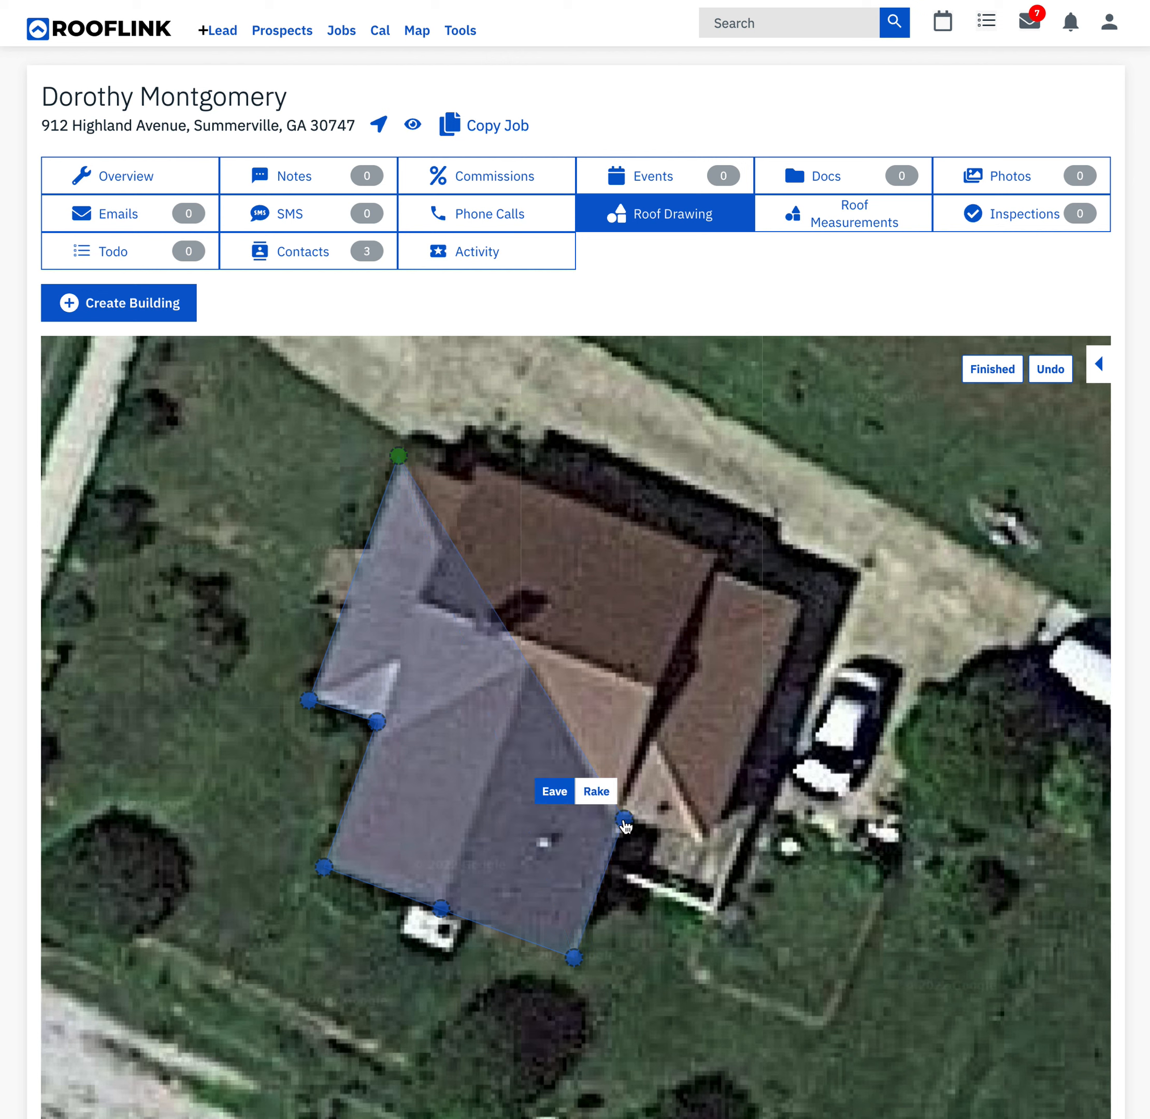
click(705, 844)
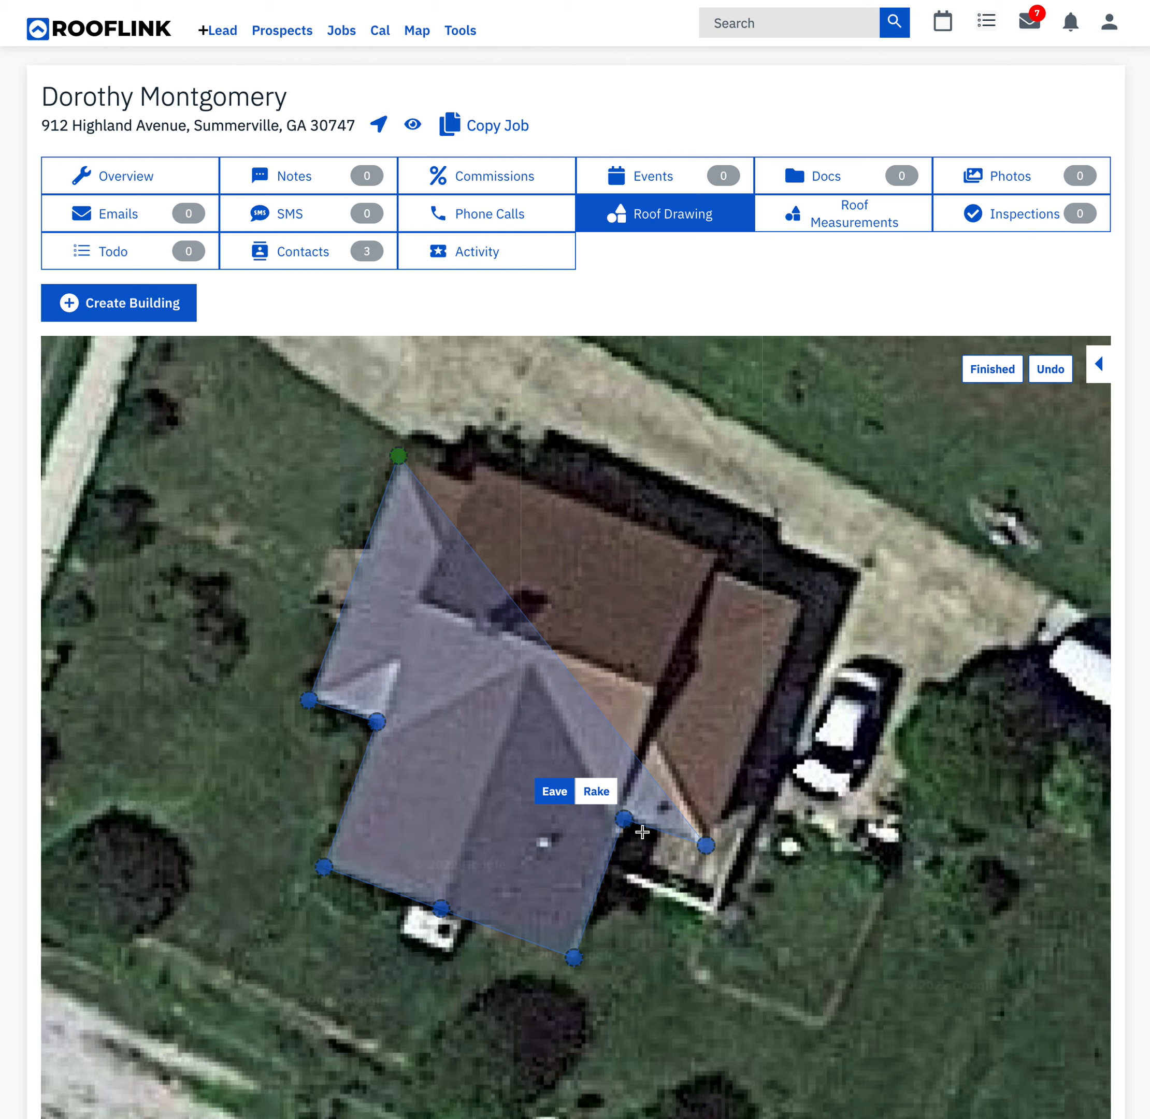
click(805, 604)
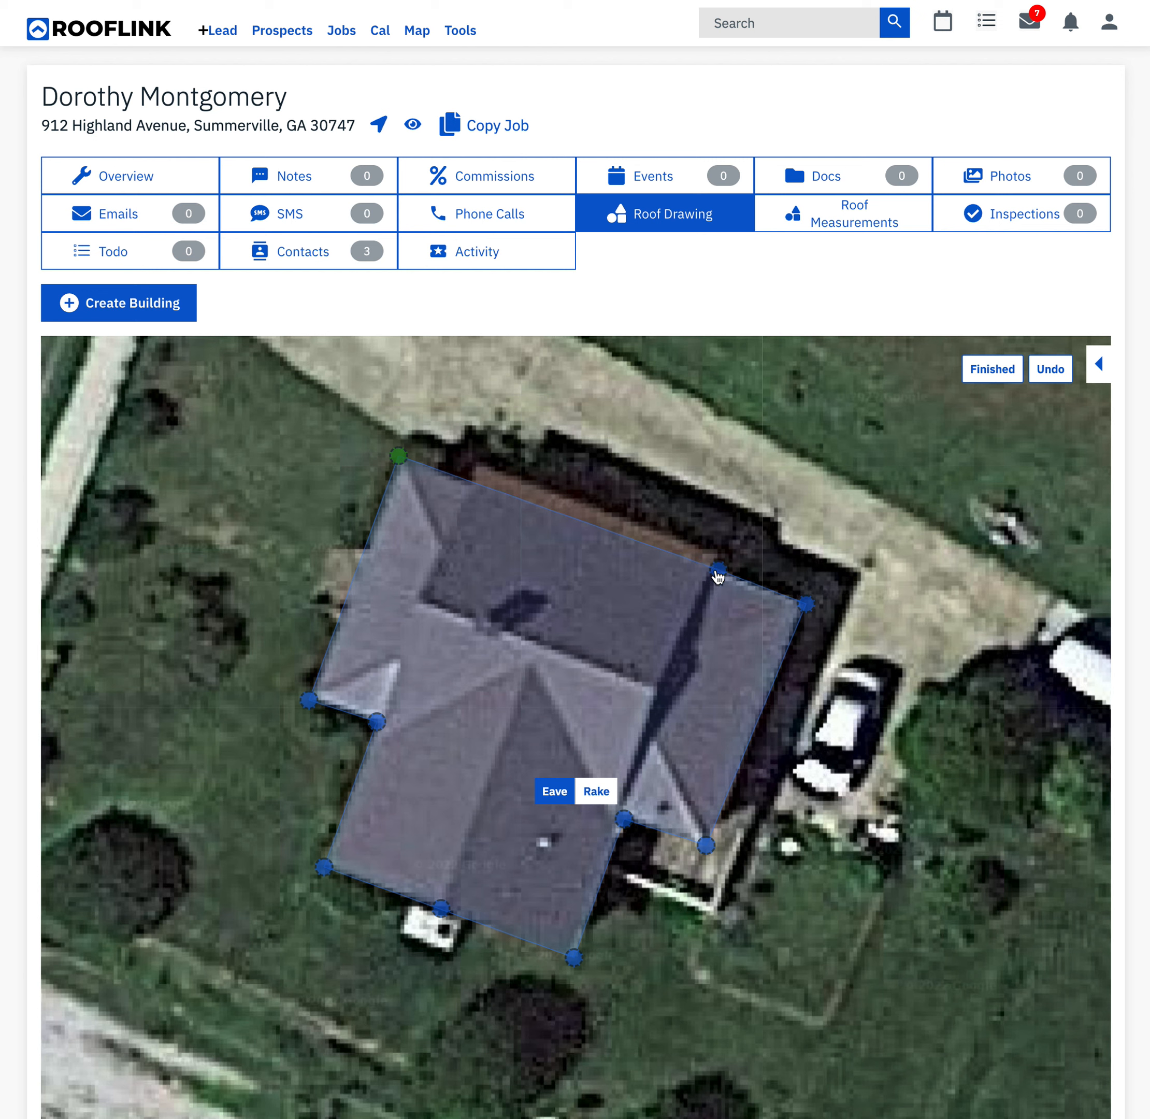
click(769, 416)
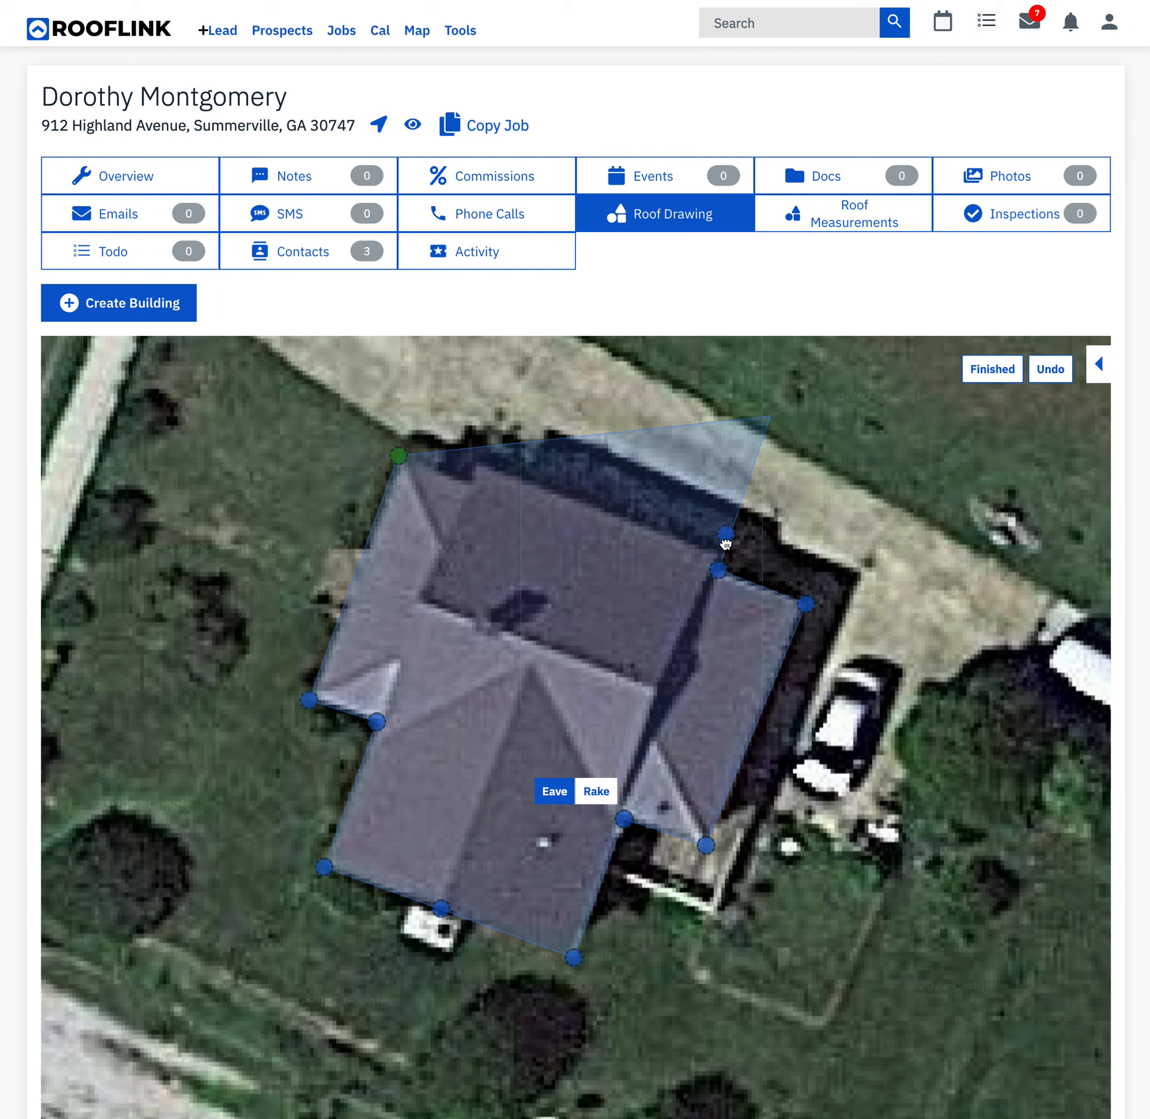
drag(722, 560, 722, 560)
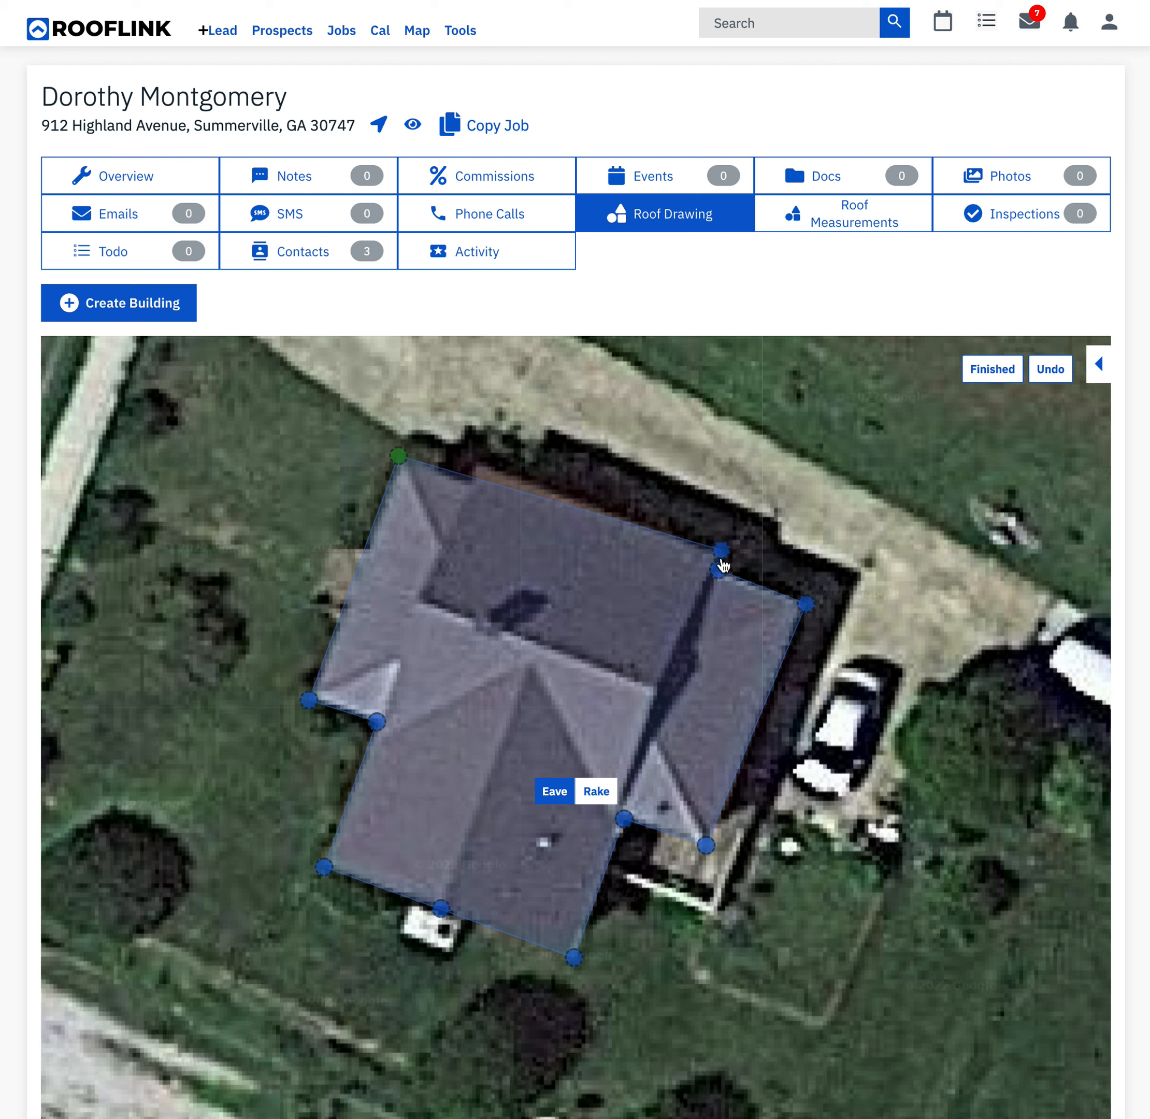
click(479, 462)
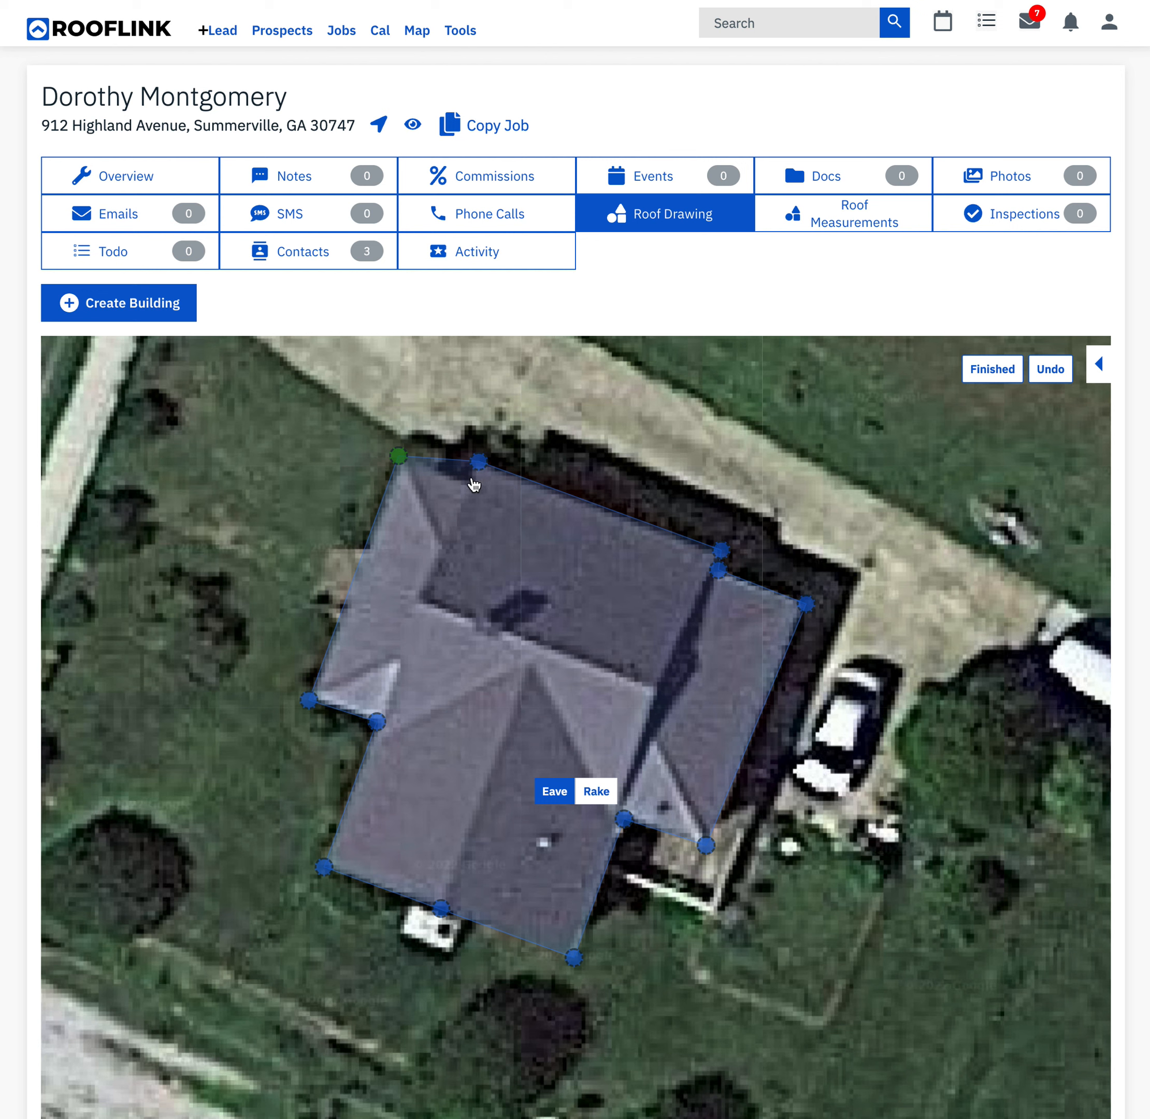
click(471, 478)
- Finish the roof outline and create the House building with a 6/12 roof pitch and 17.5% waste
click(992, 370)
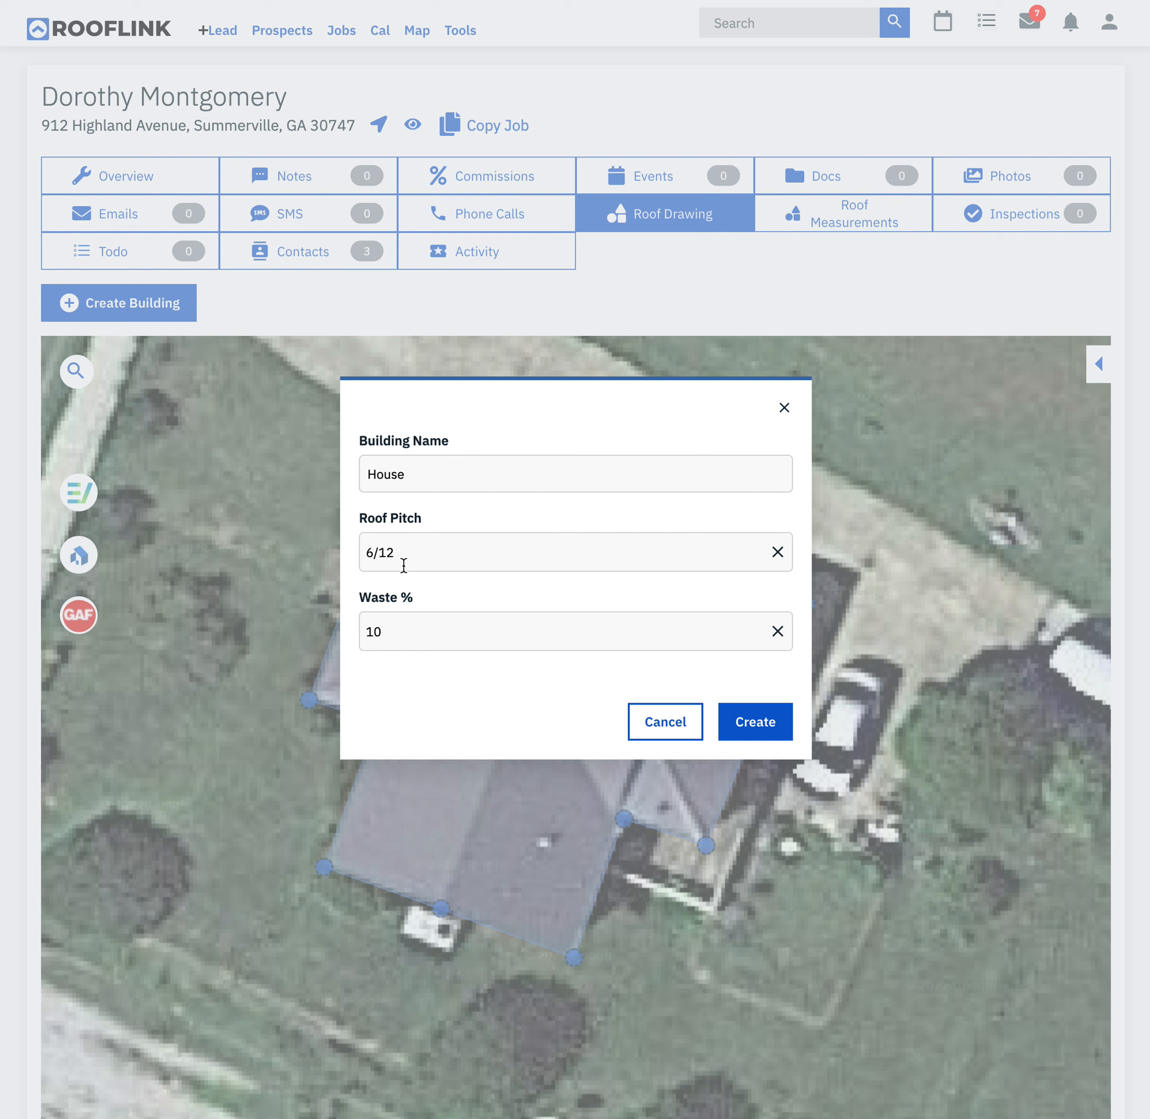
click(383, 636)
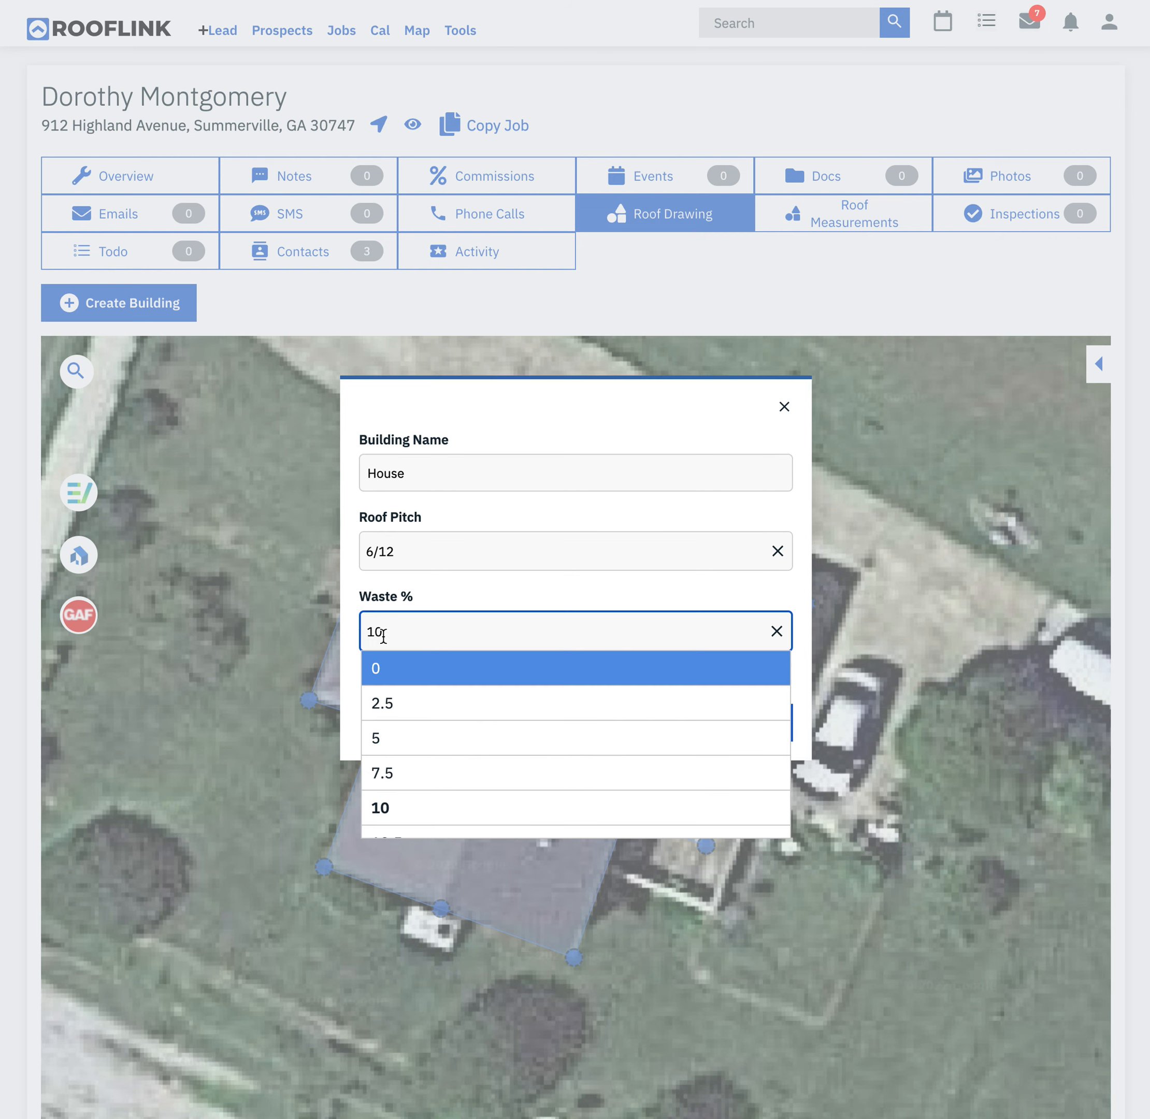
scroll(439, 750, down, 3)
scroll(438, 751, down, 2)
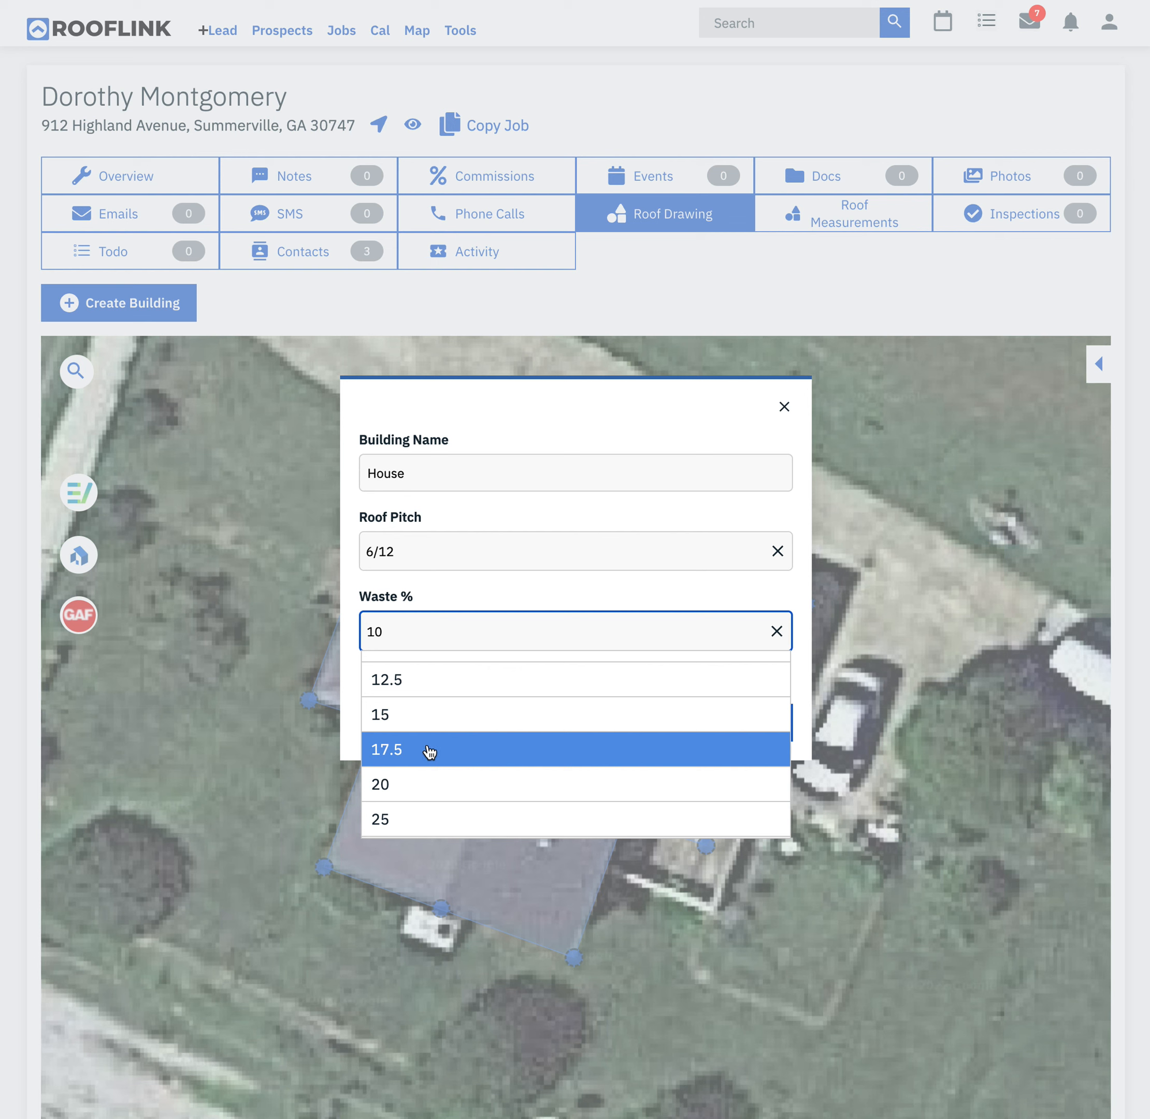
click(429, 751)
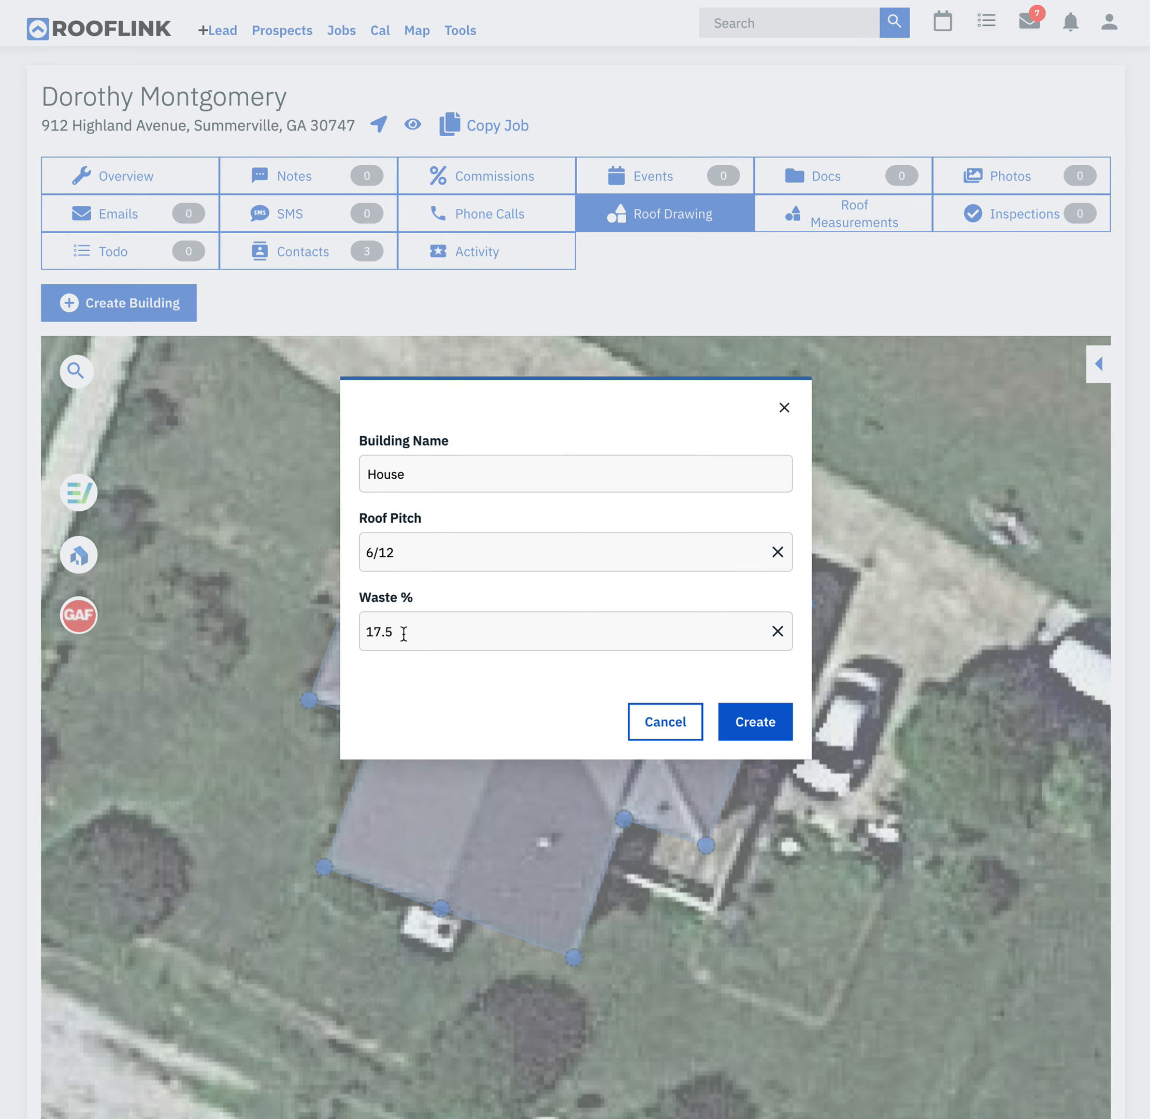
click(766, 727)
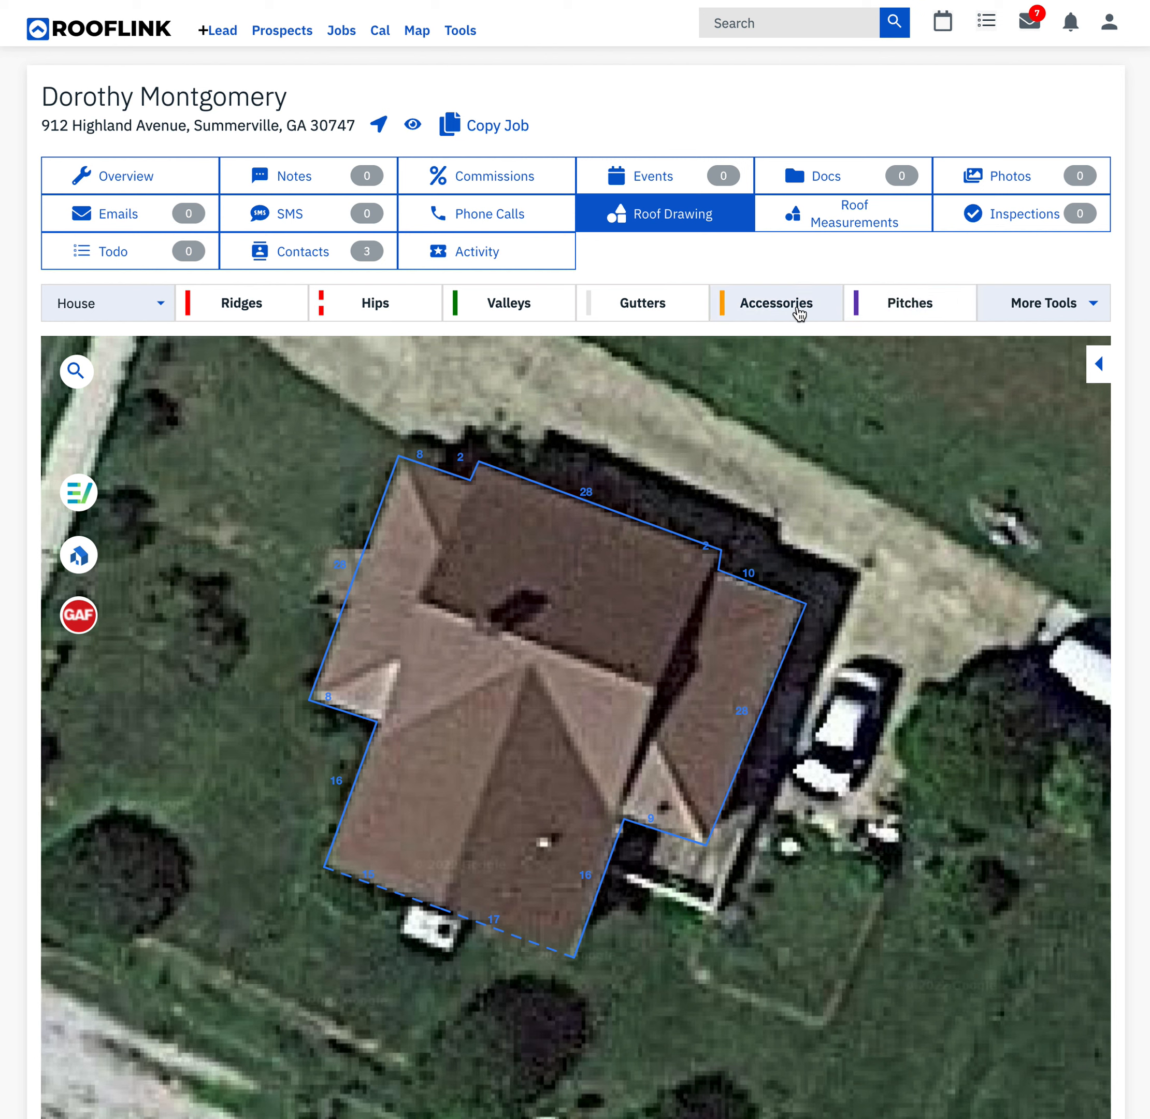
- Draw the main ridge across the house and a second ridge from its middle down to the southern gable edge
click(286, 304)
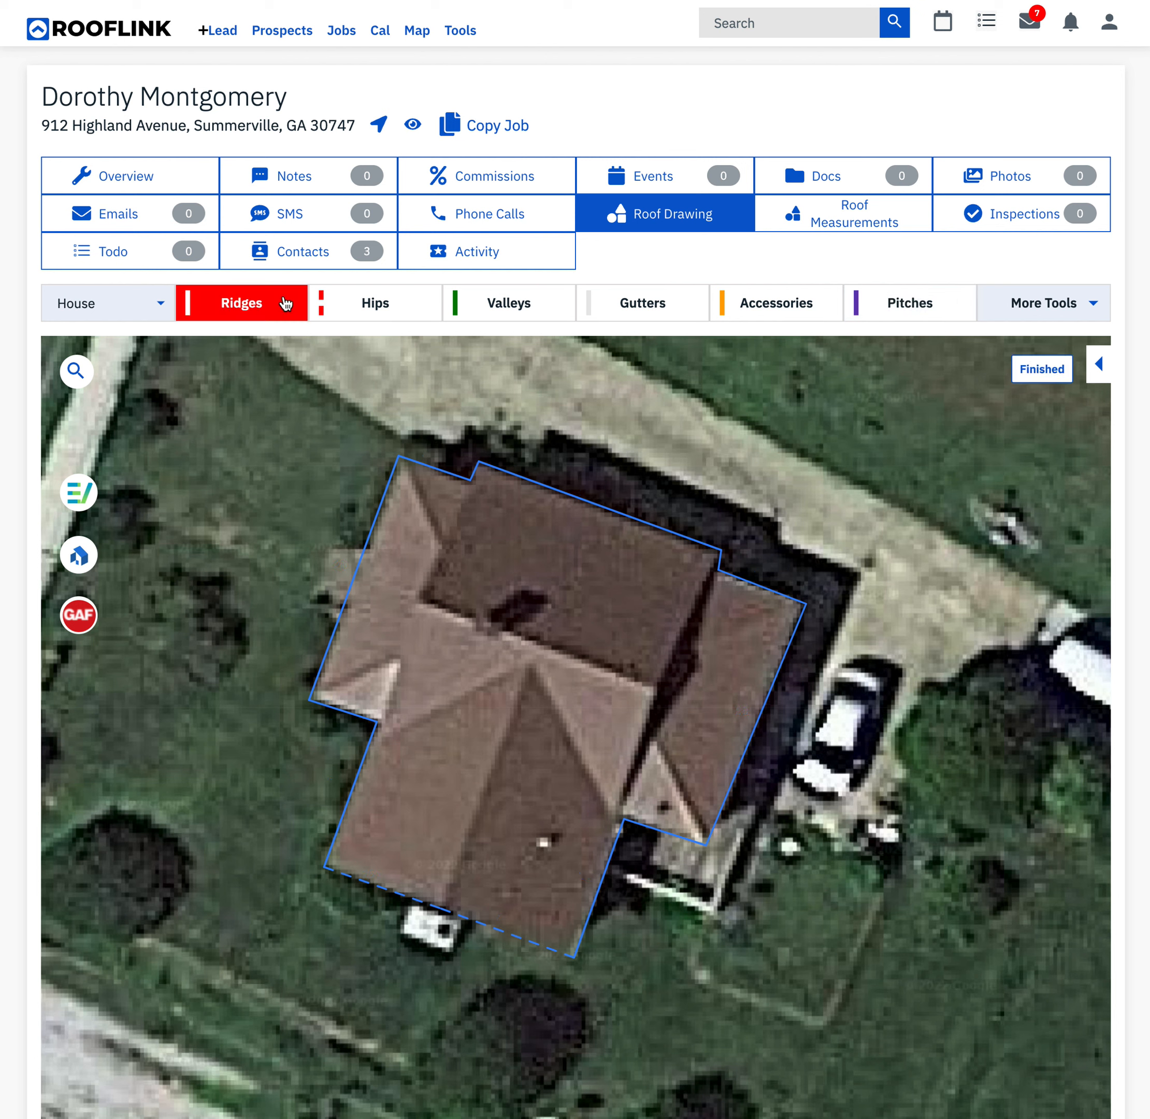
click(415, 599)
click(655, 688)
click(529, 661)
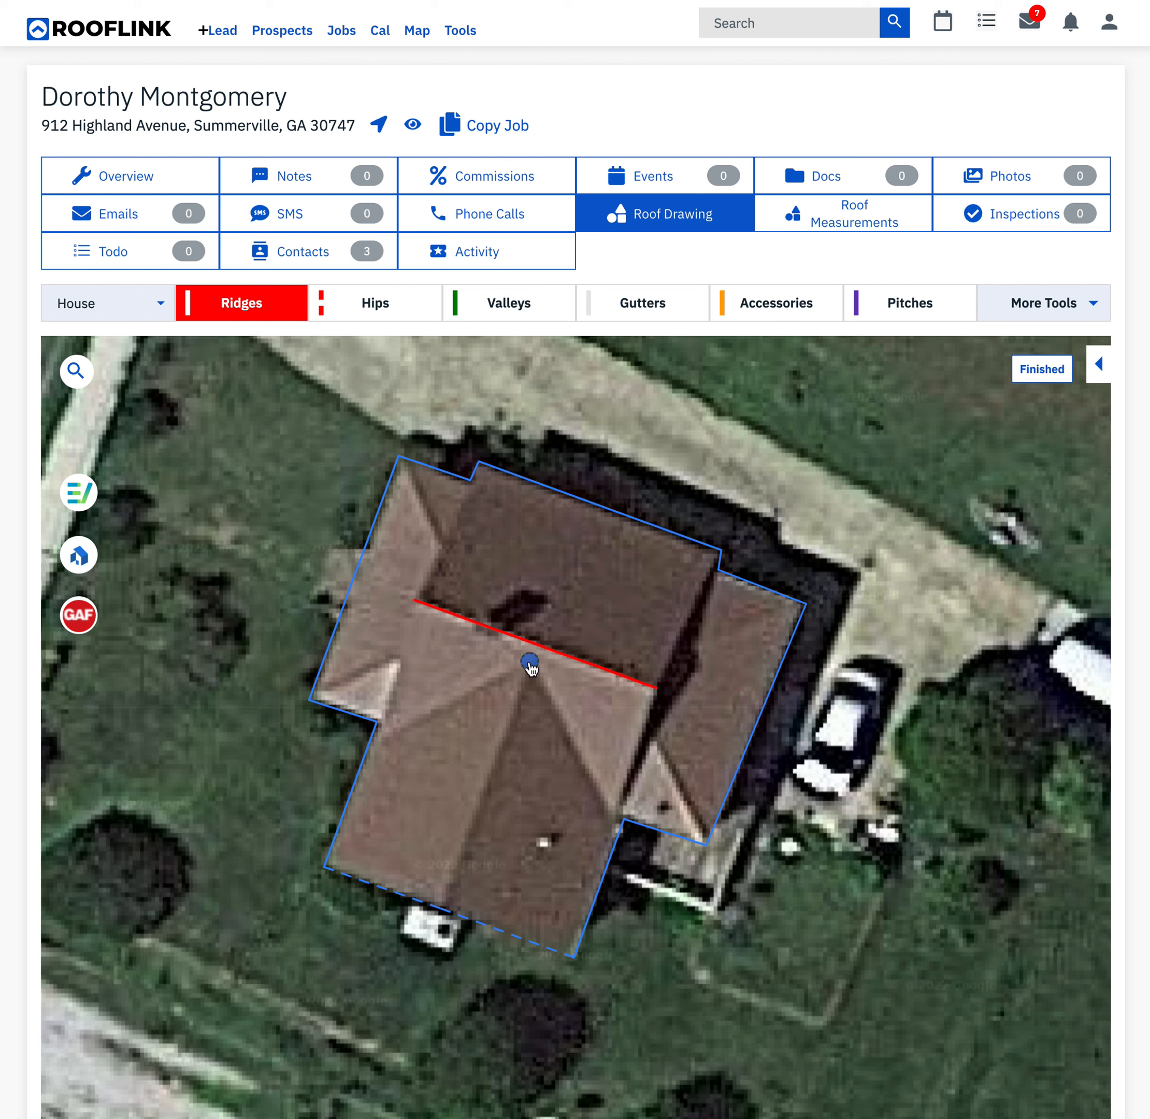
click(444, 906)
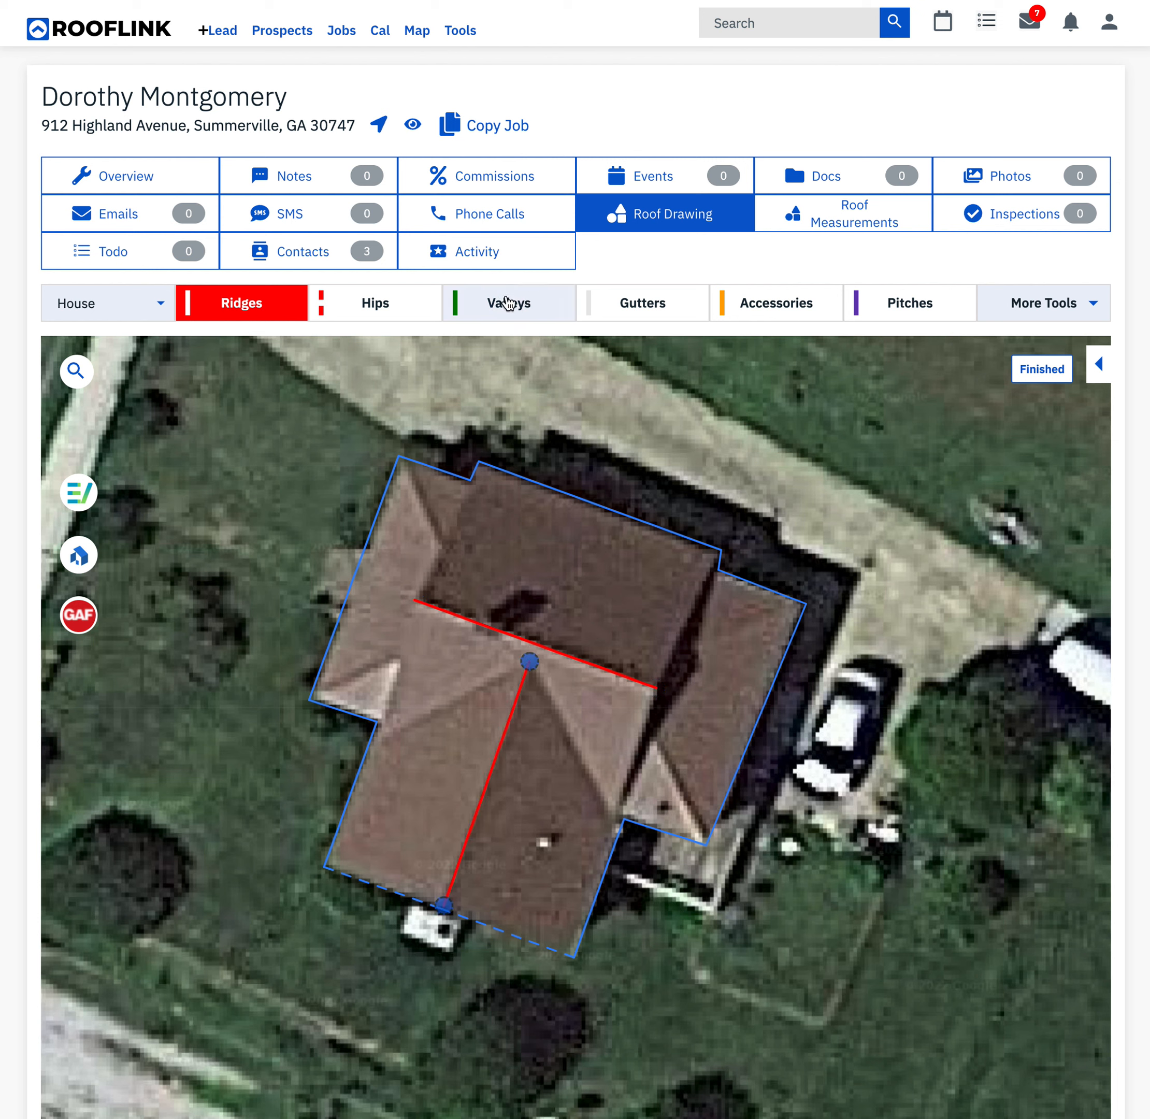
- Draw four hip lines inward from the northwest and western corners and from both outer corners of the eastern extension
click(402, 304)
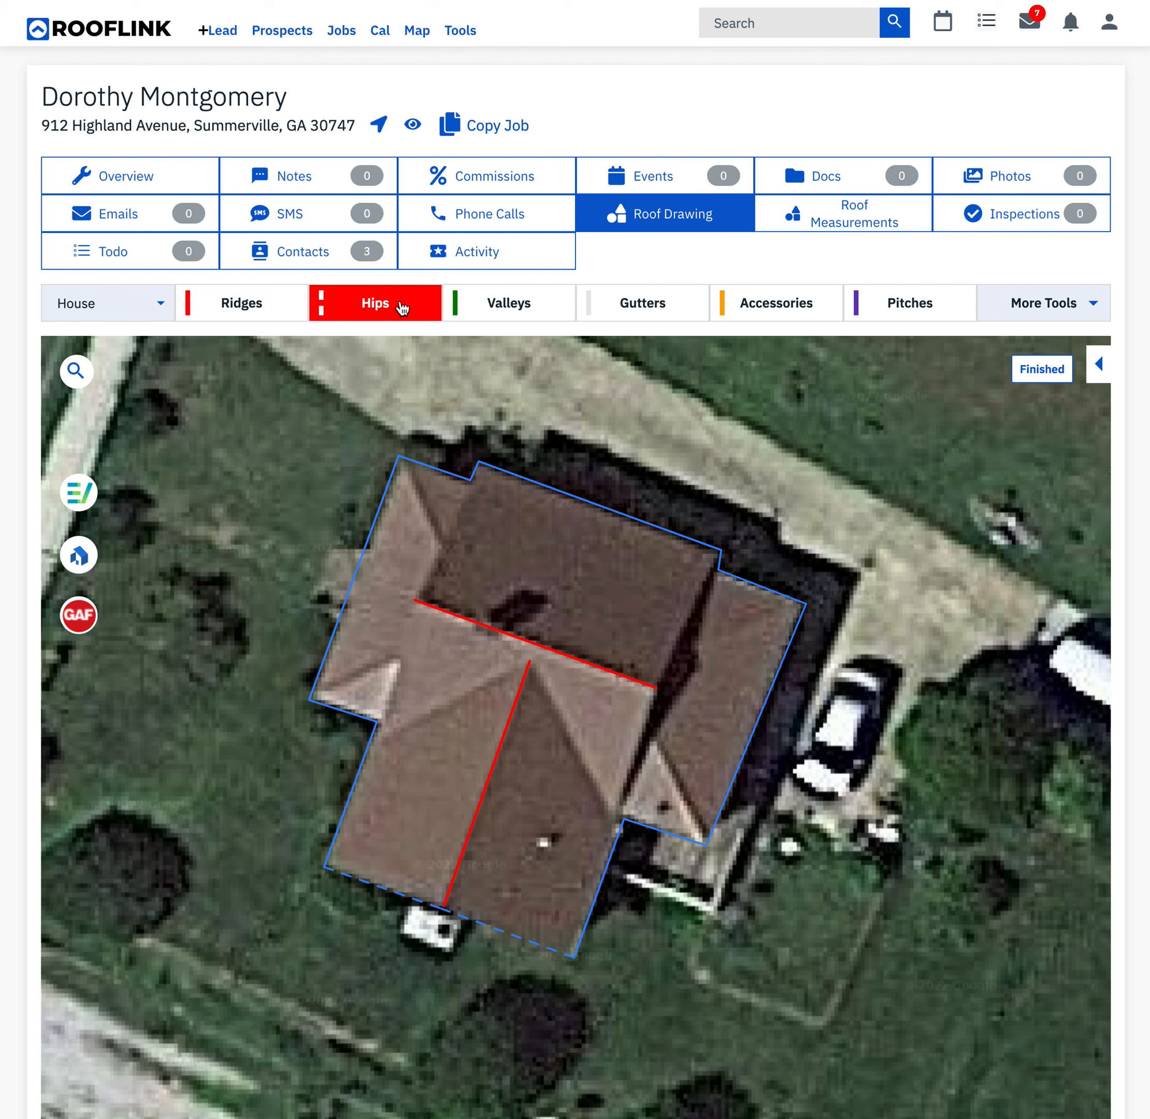
click(448, 555)
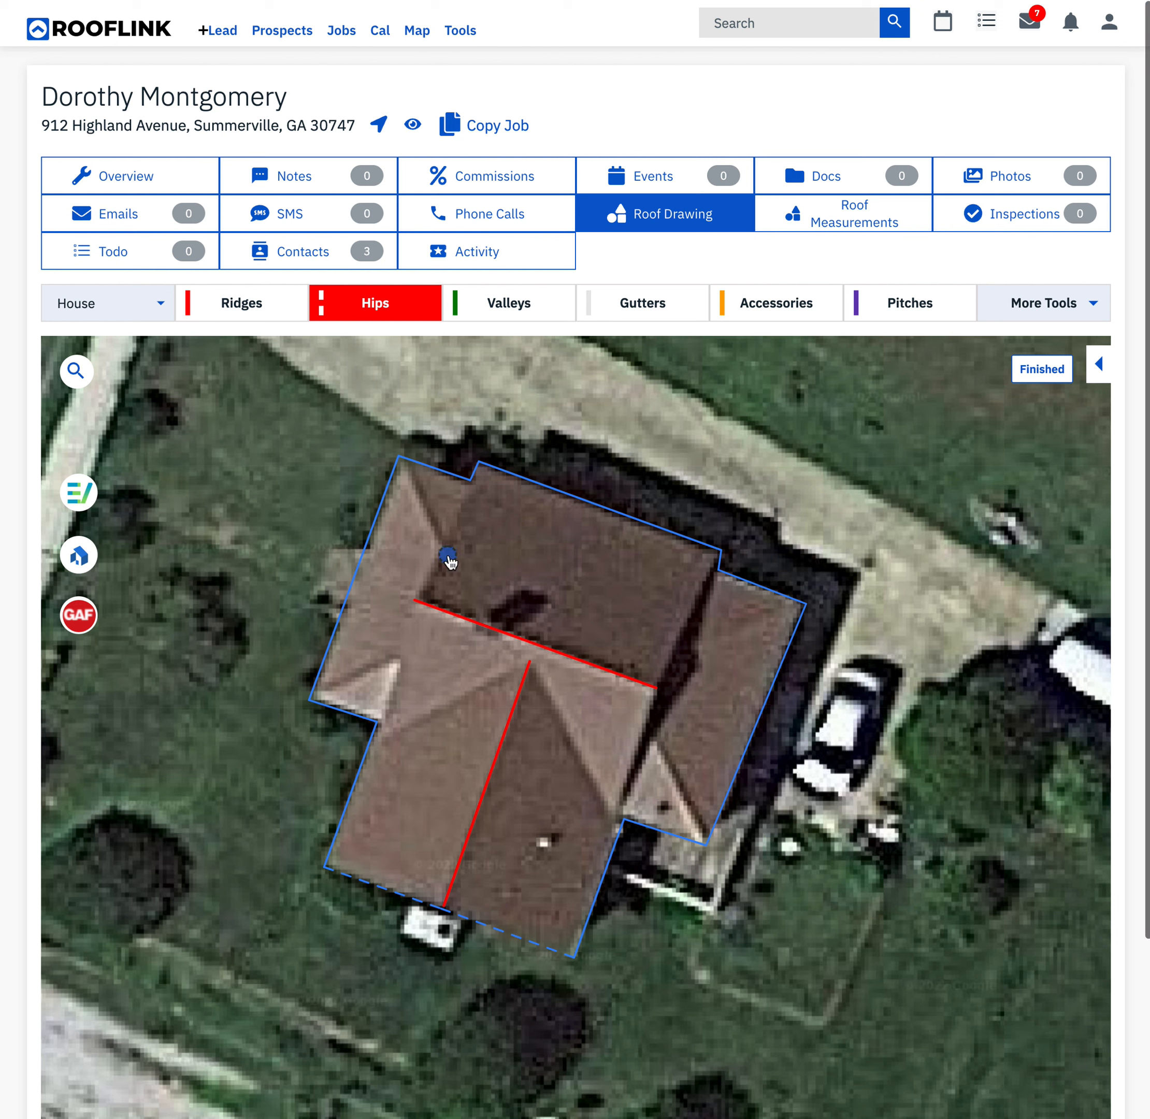
click(400, 457)
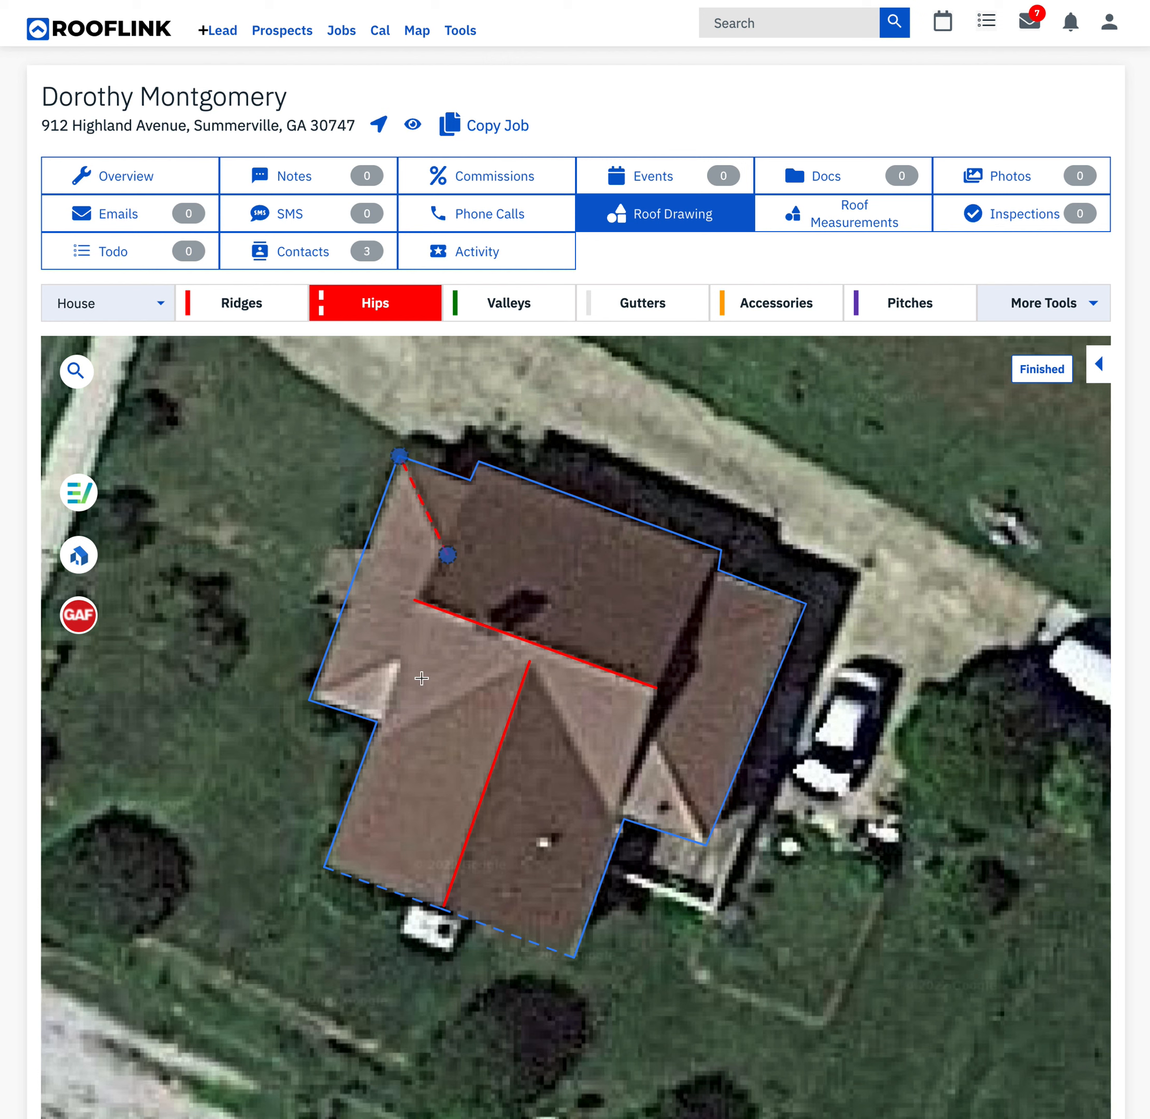
click(310, 699)
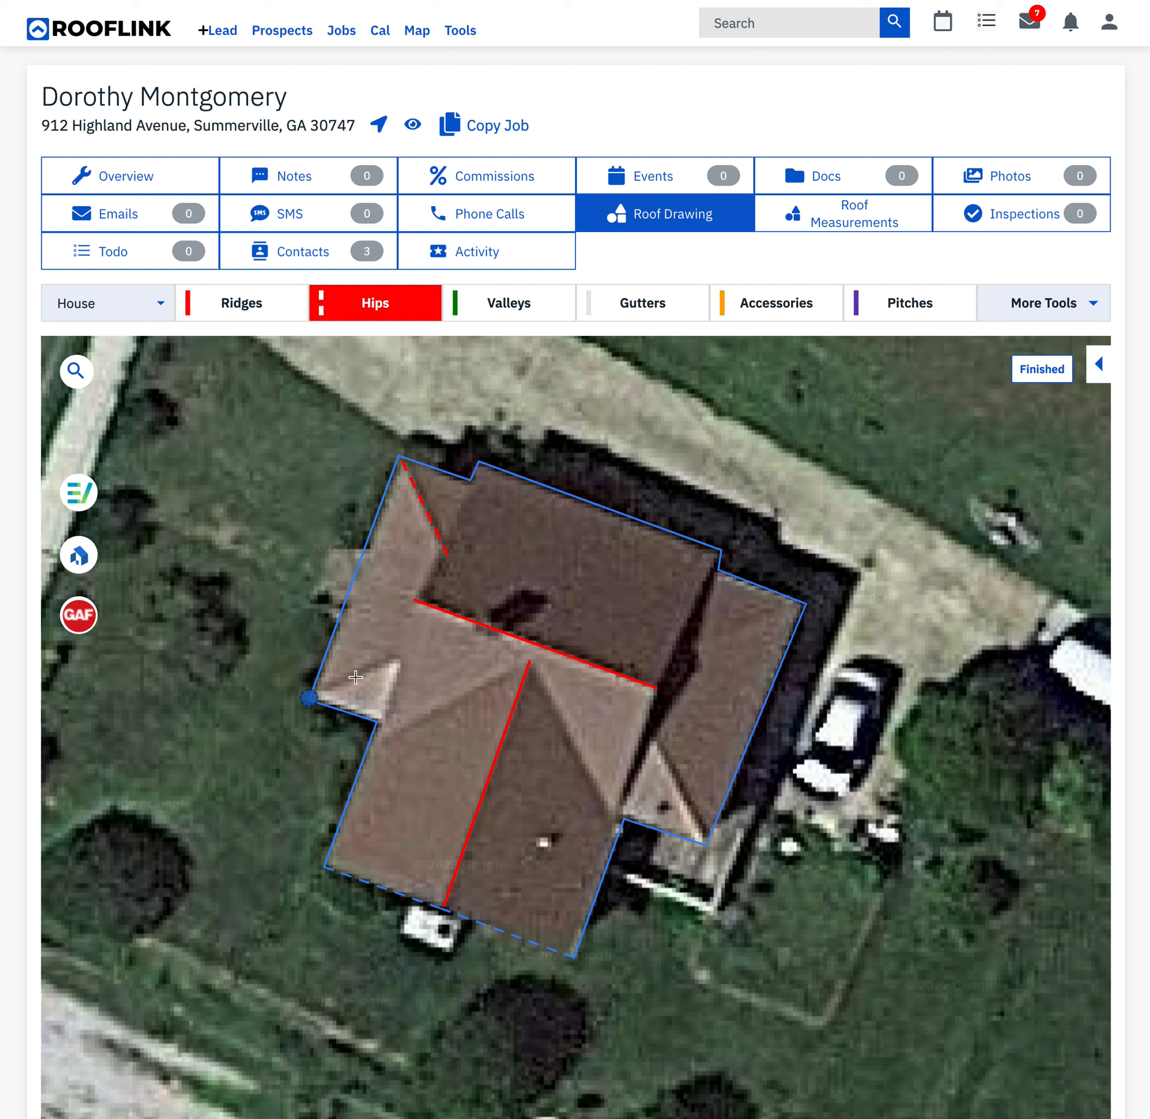
click(407, 654)
click(667, 647)
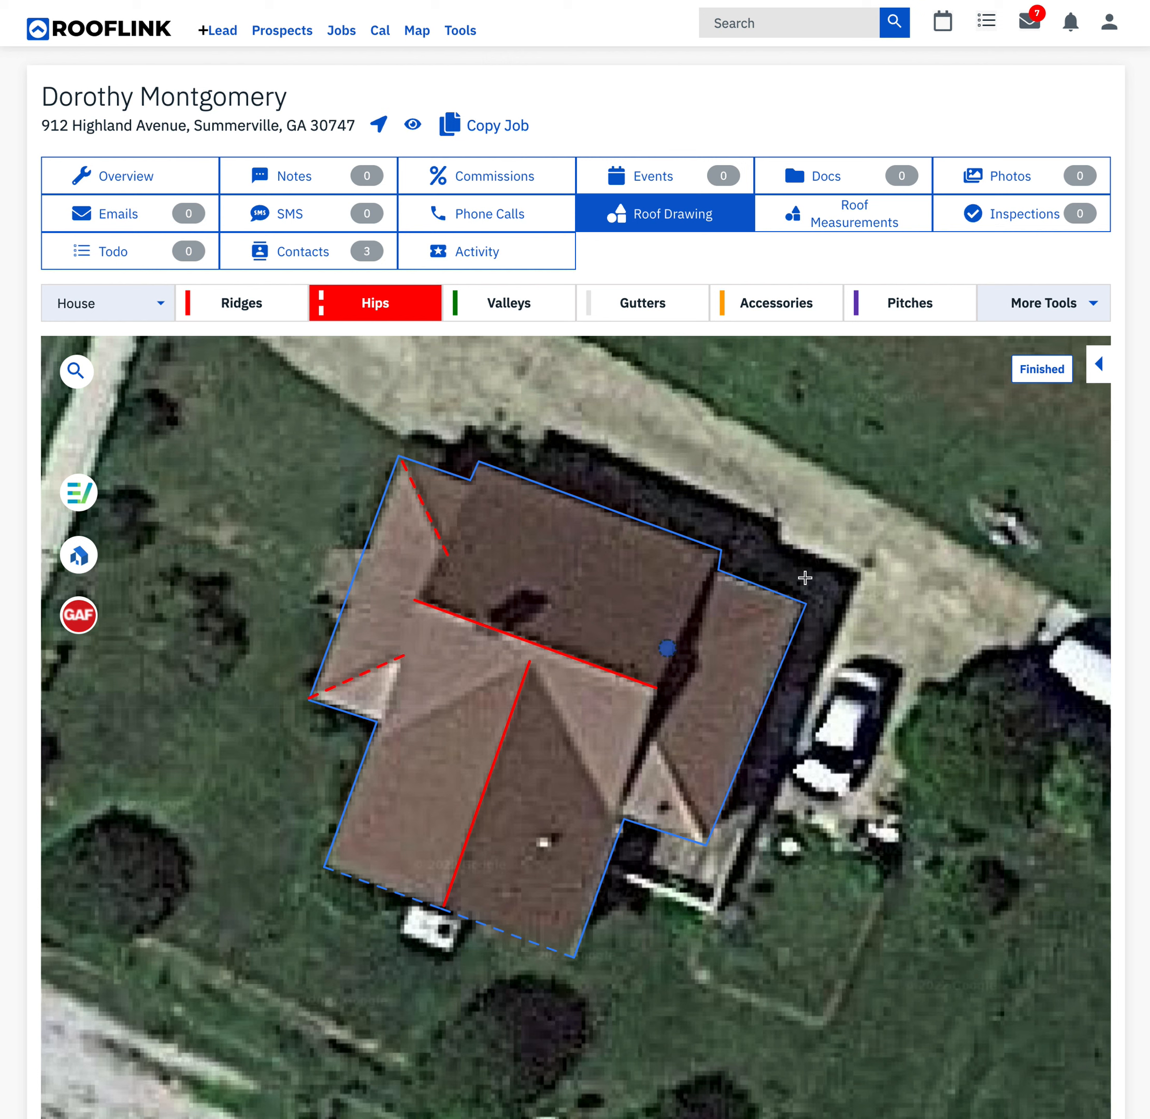
click(806, 604)
click(707, 845)
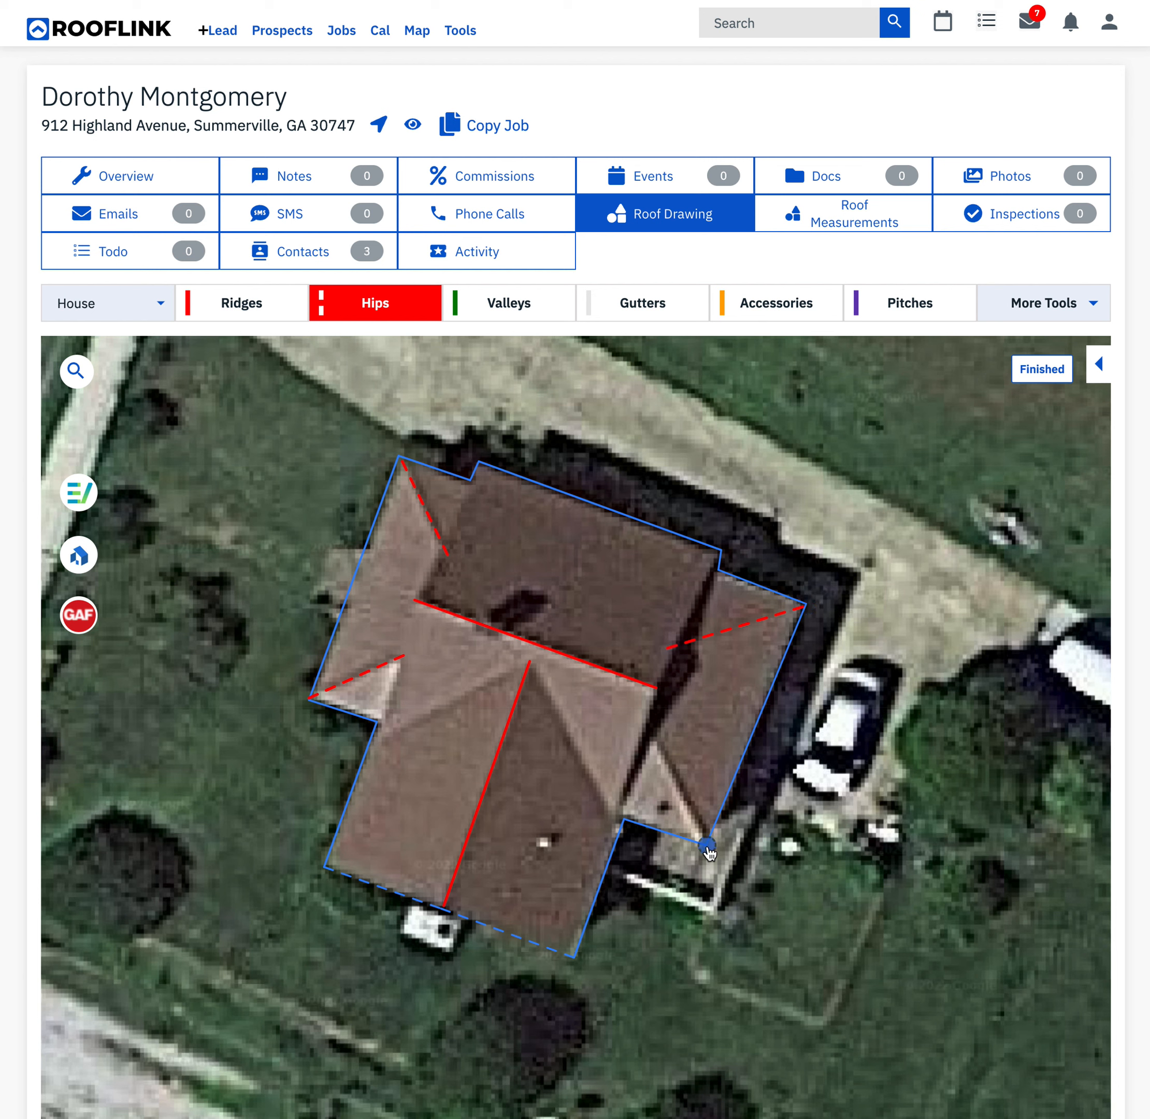
click(640, 720)
- Draw two valley lines from the top of the southern ridge down to the eaves at the southeast and southwest inside corners
click(516, 306)
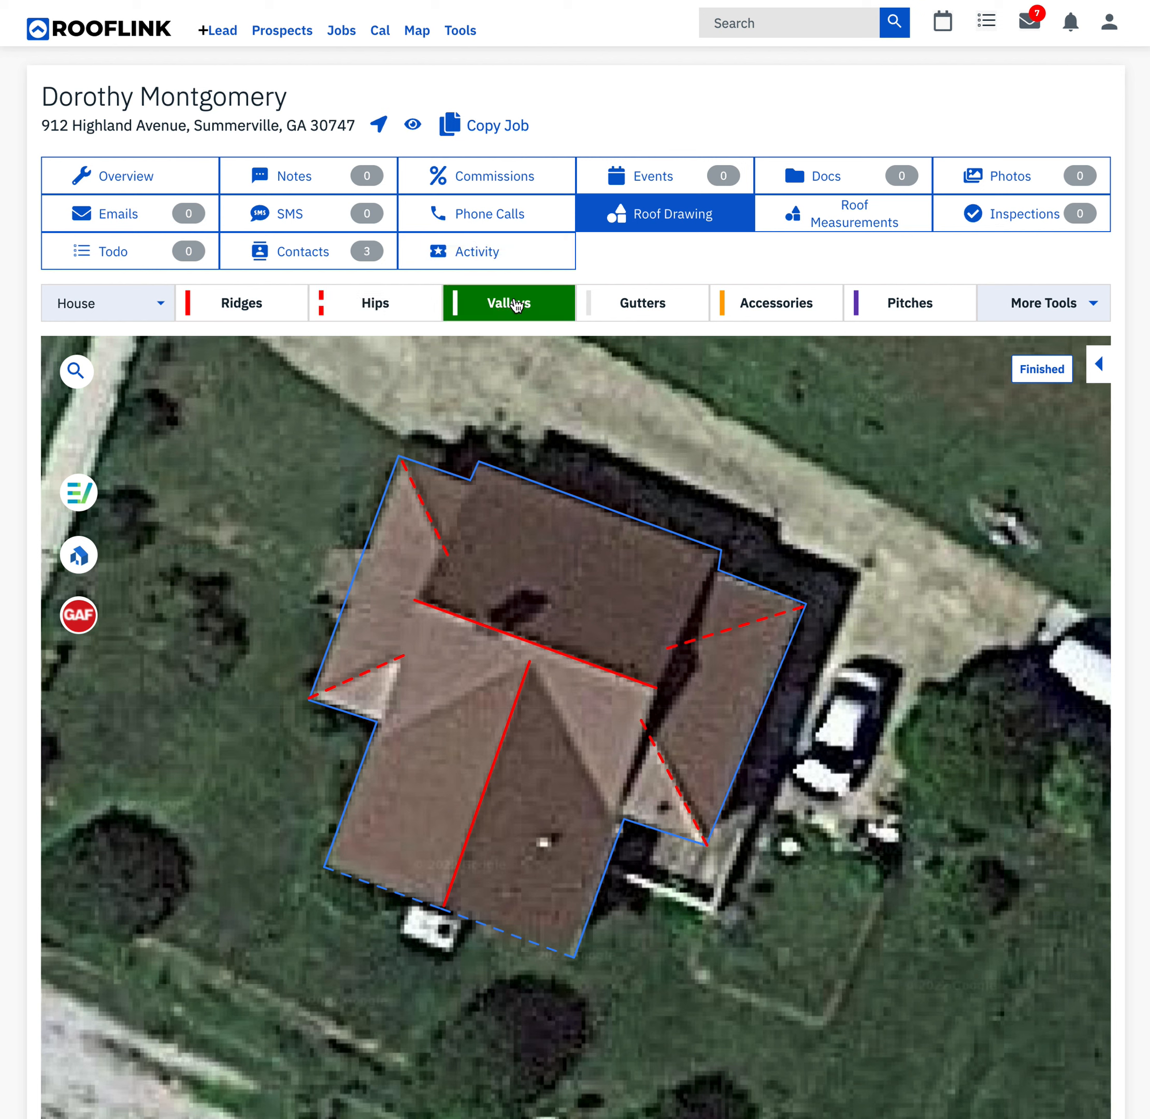
click(618, 831)
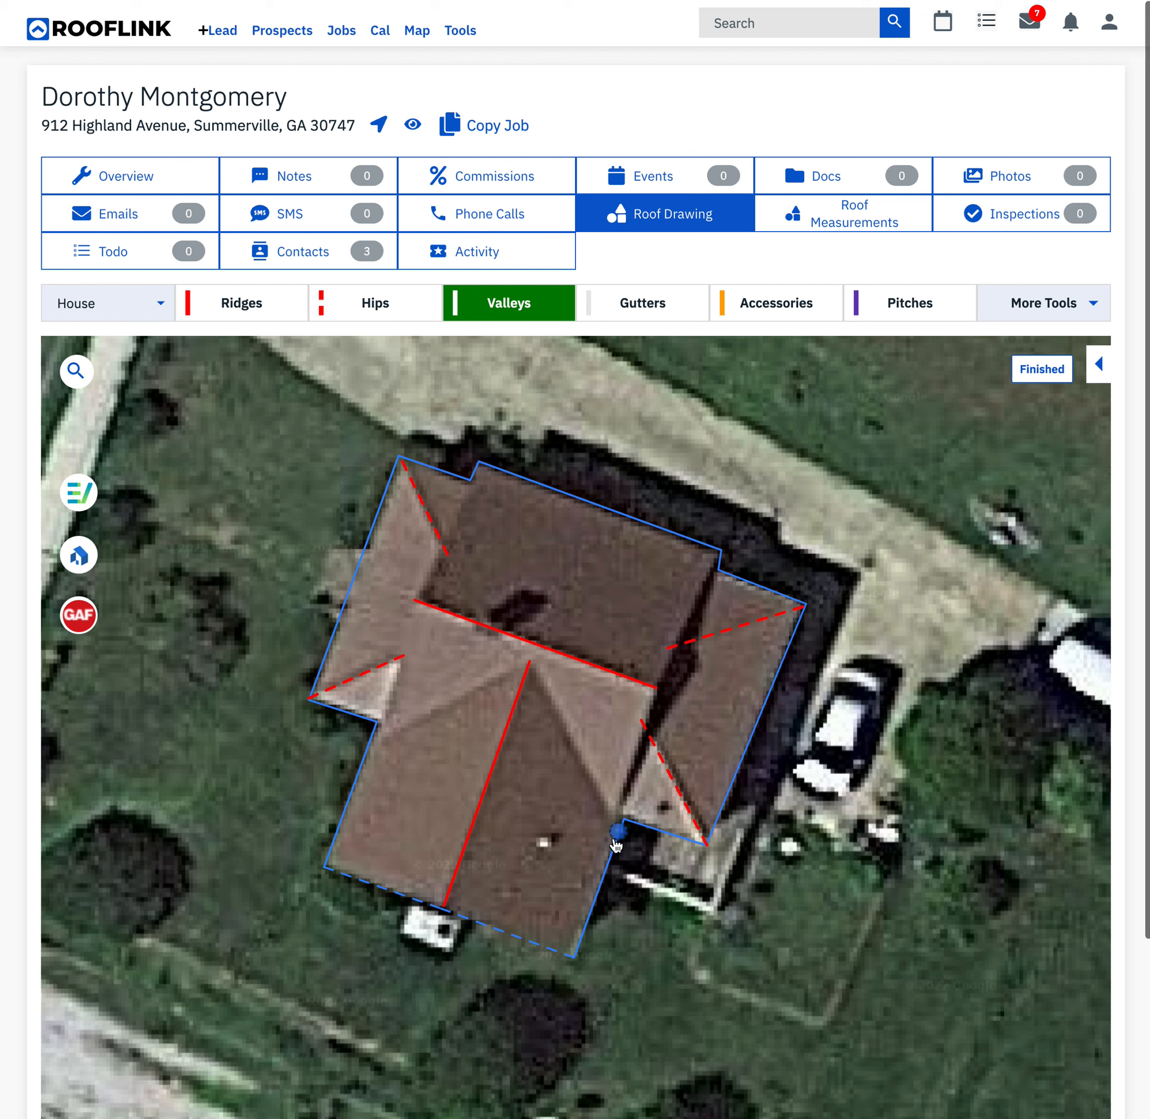
click(530, 662)
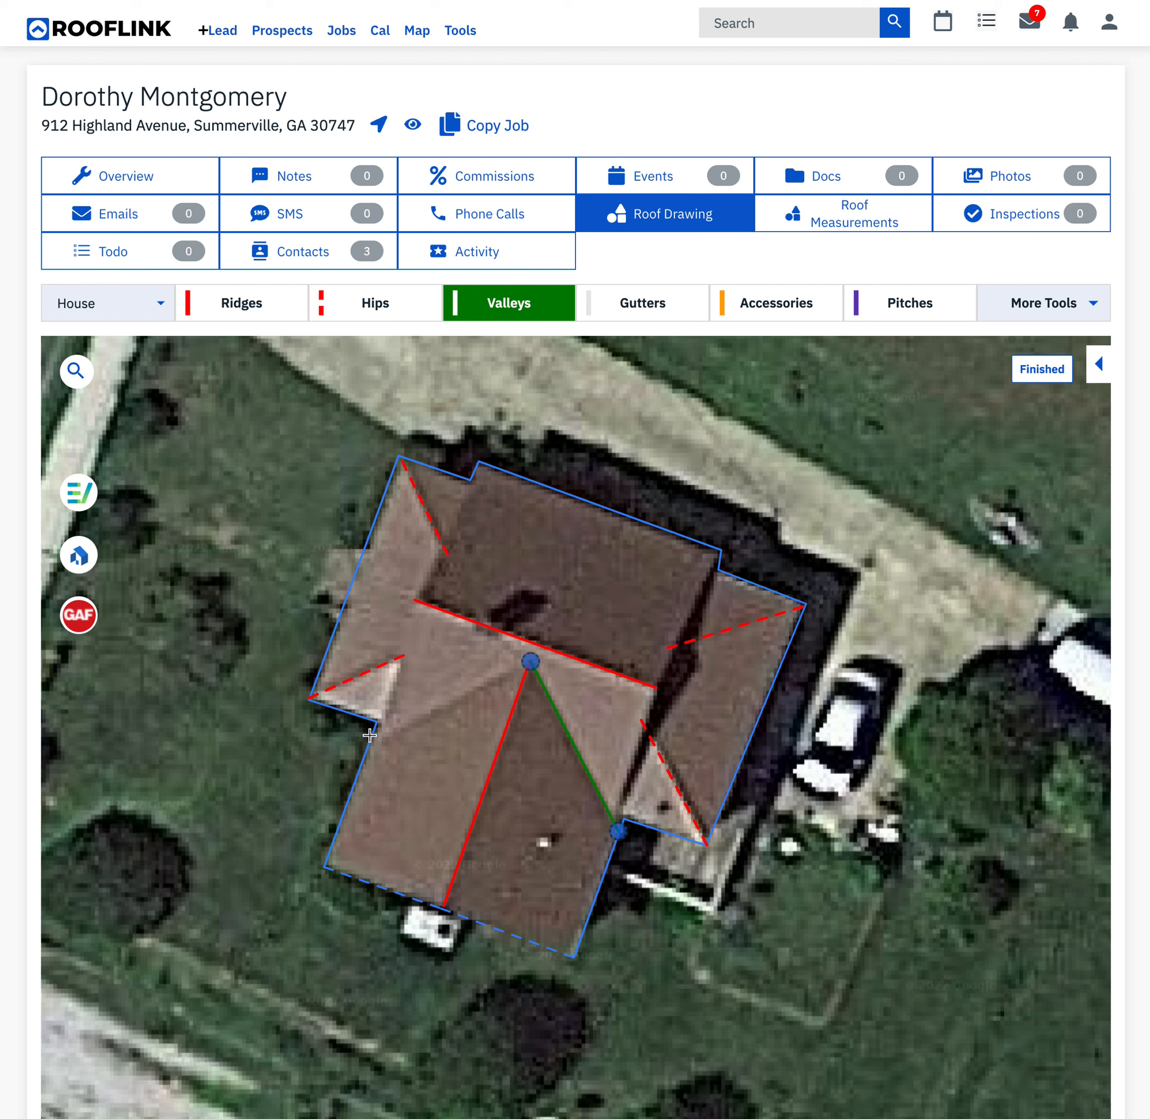
click(370, 743)
click(531, 663)
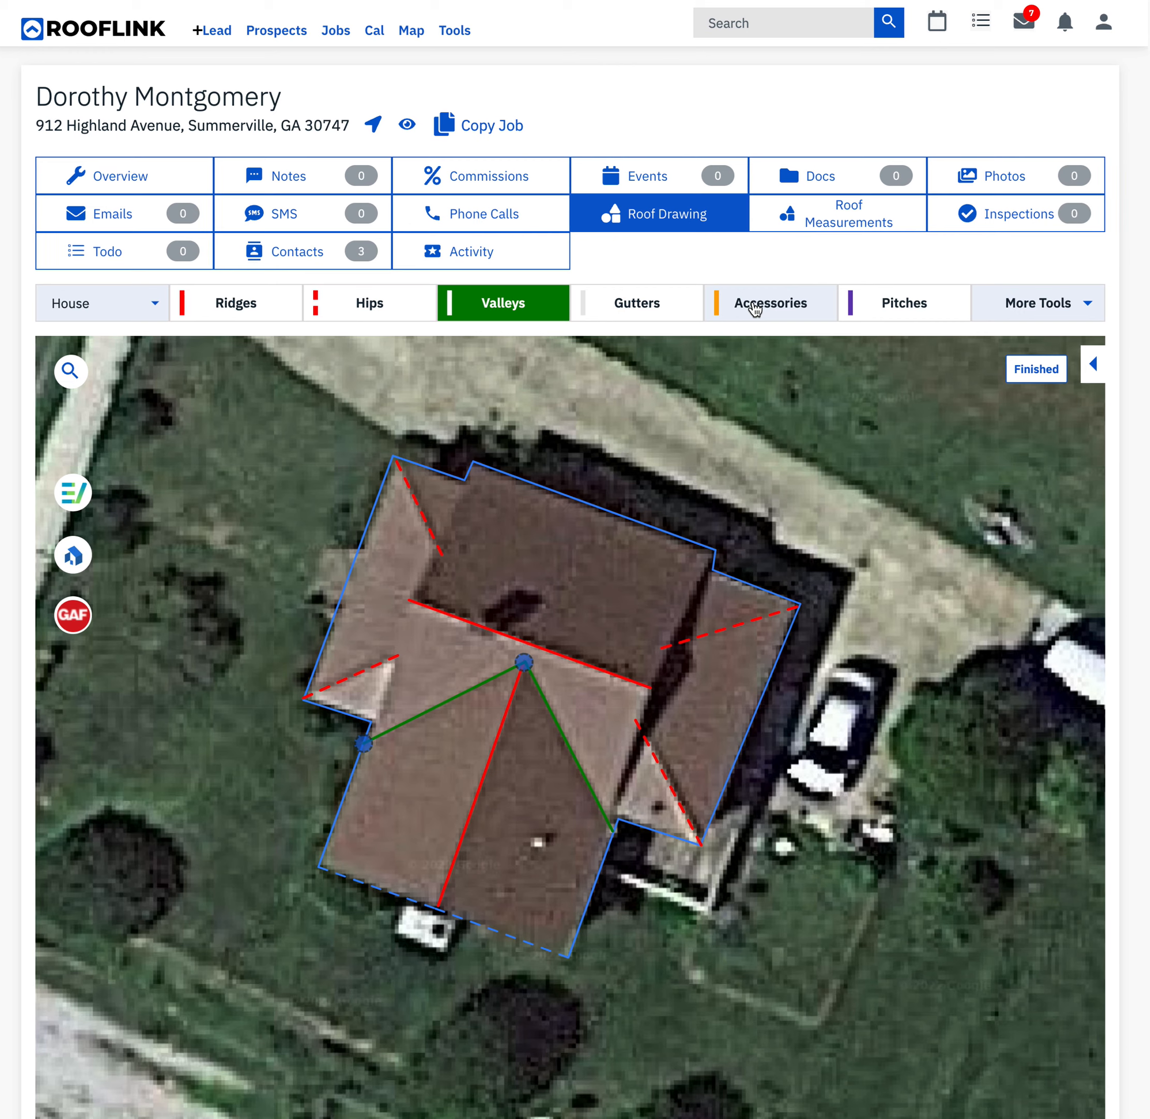
- Add the accessory "Flashing - pipe jack* REMOVE & REPLACE (3 in 1 Boot)" at two spots on the northern slope and one on the southeast hip
scroll(755, 310, down, 1)
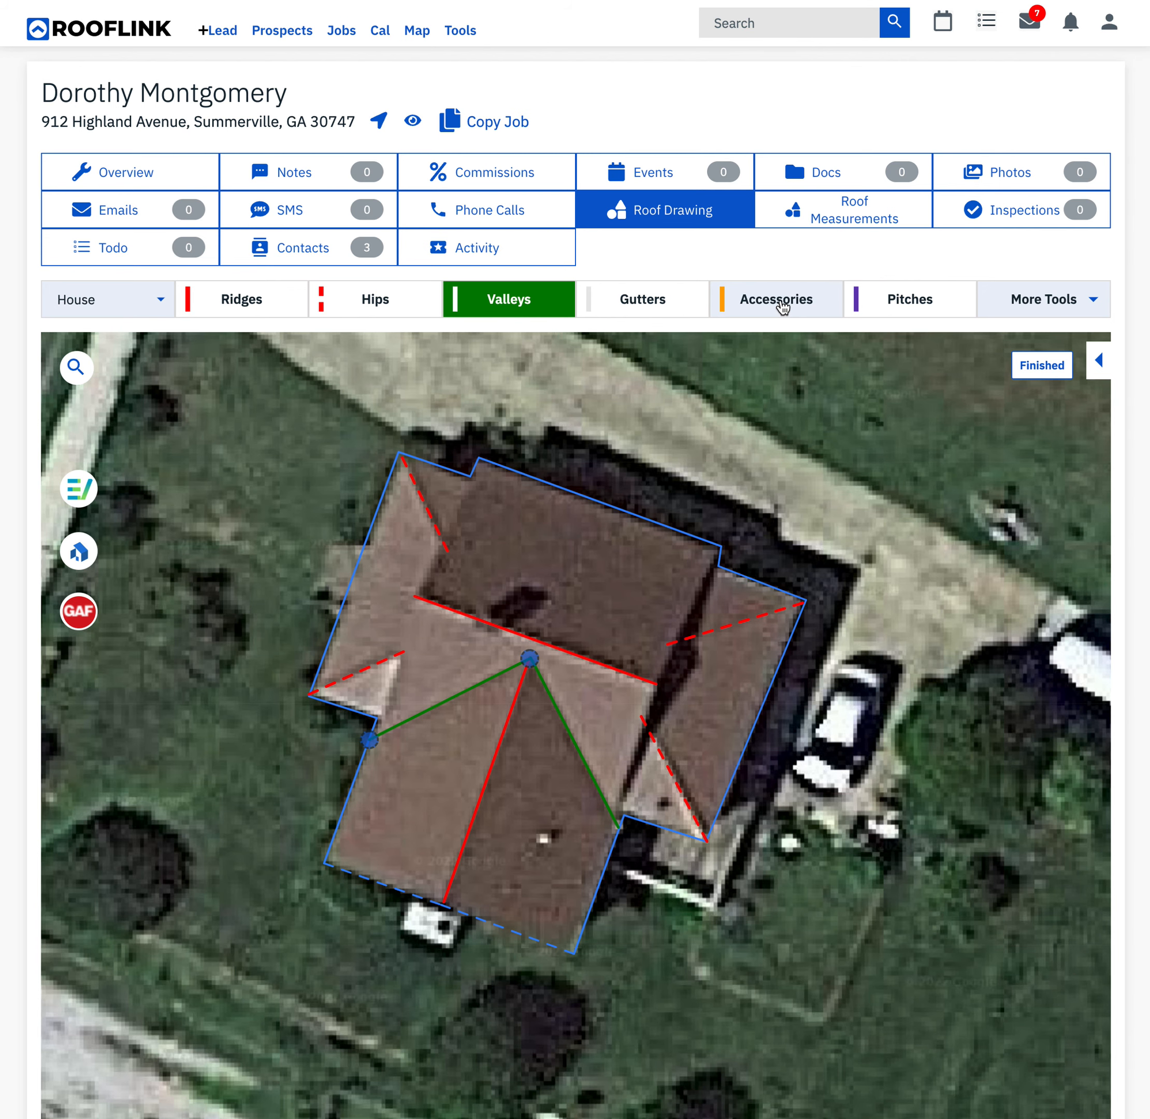
click(782, 307)
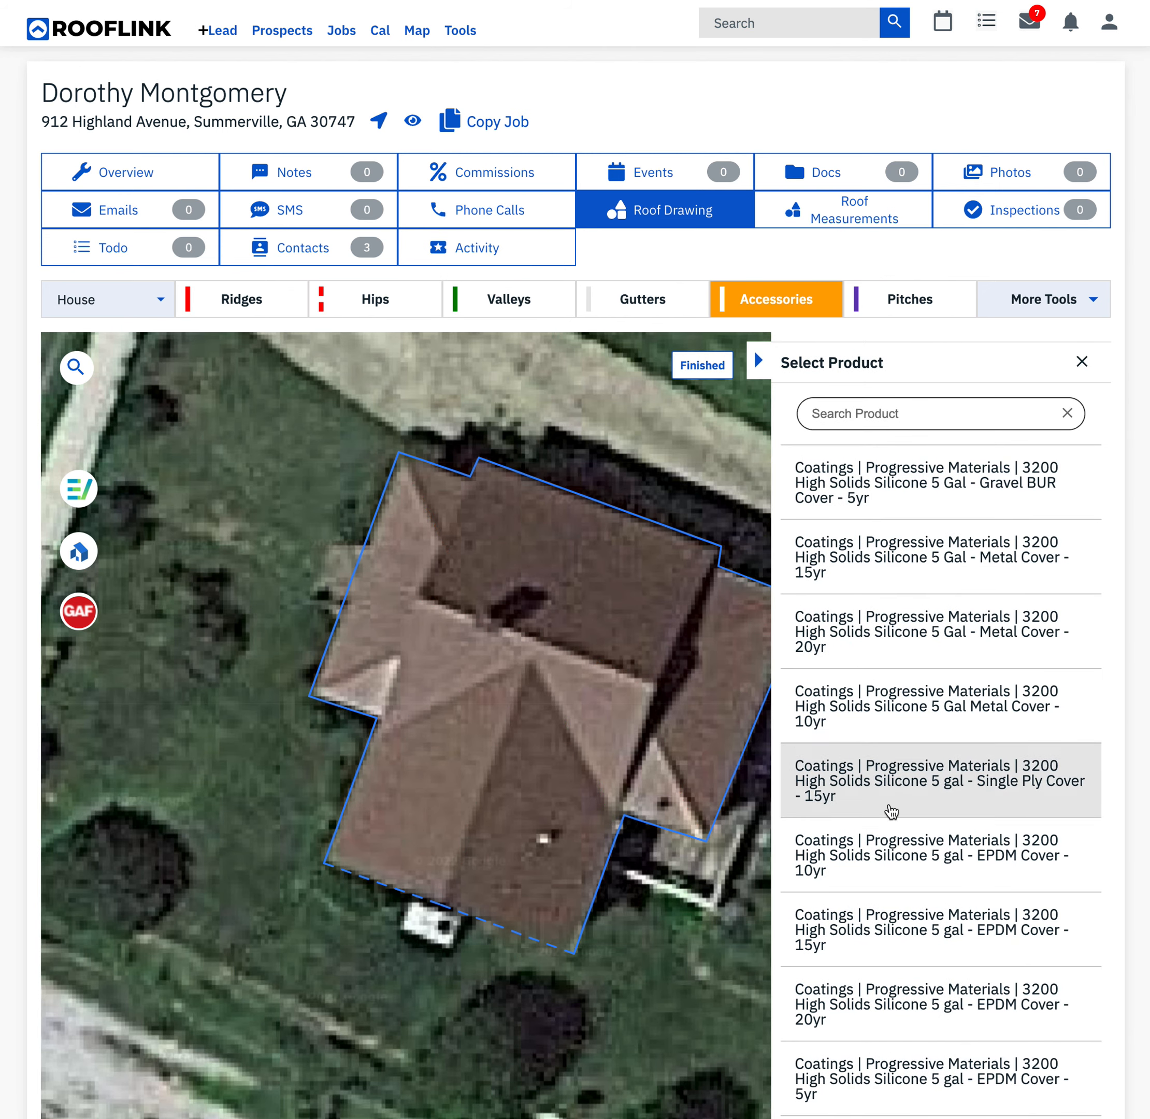
click(939, 413)
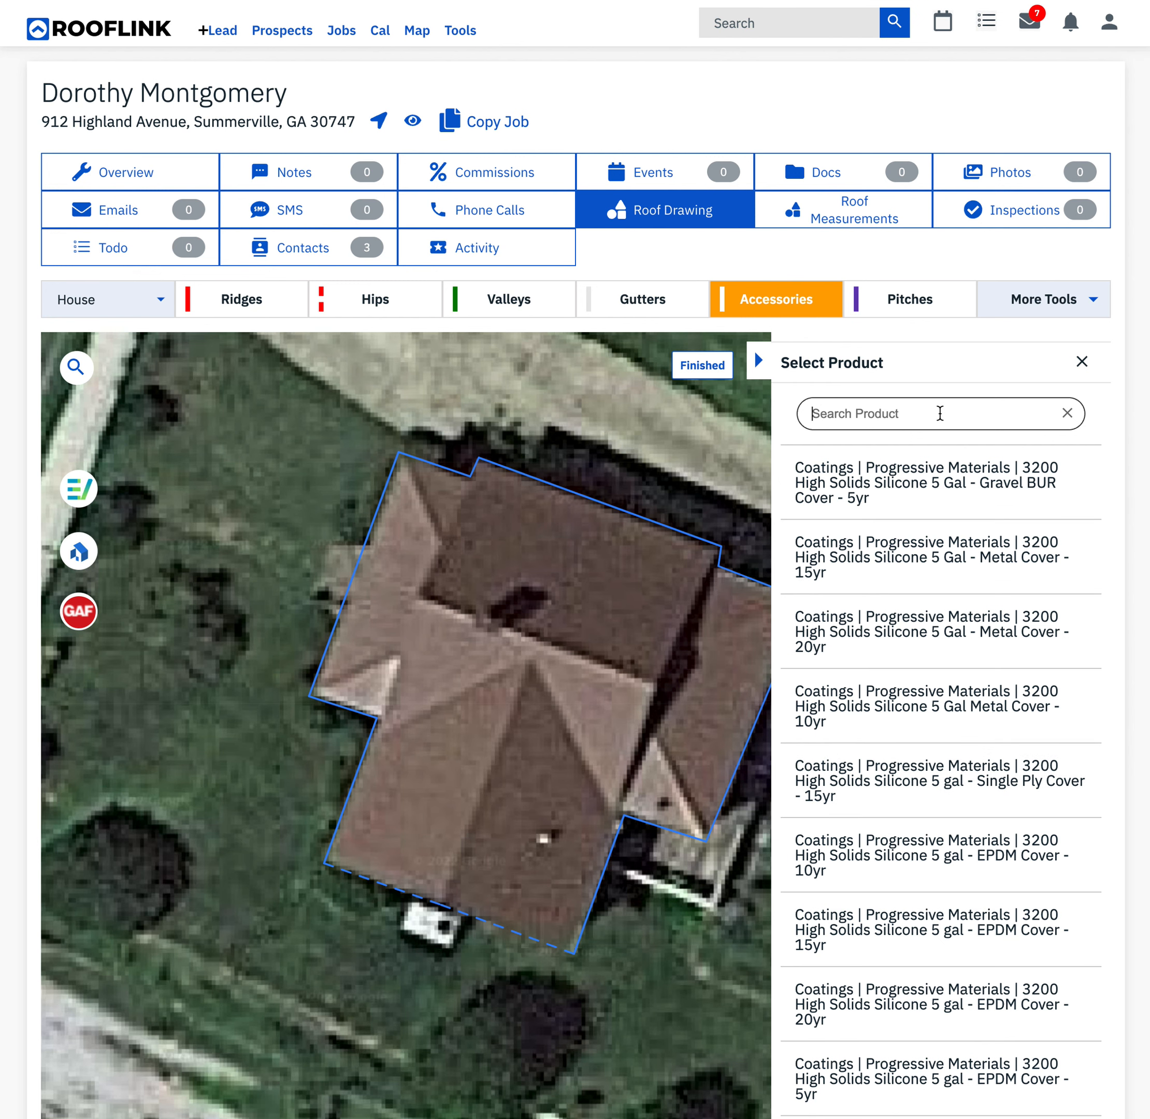
text(pip)
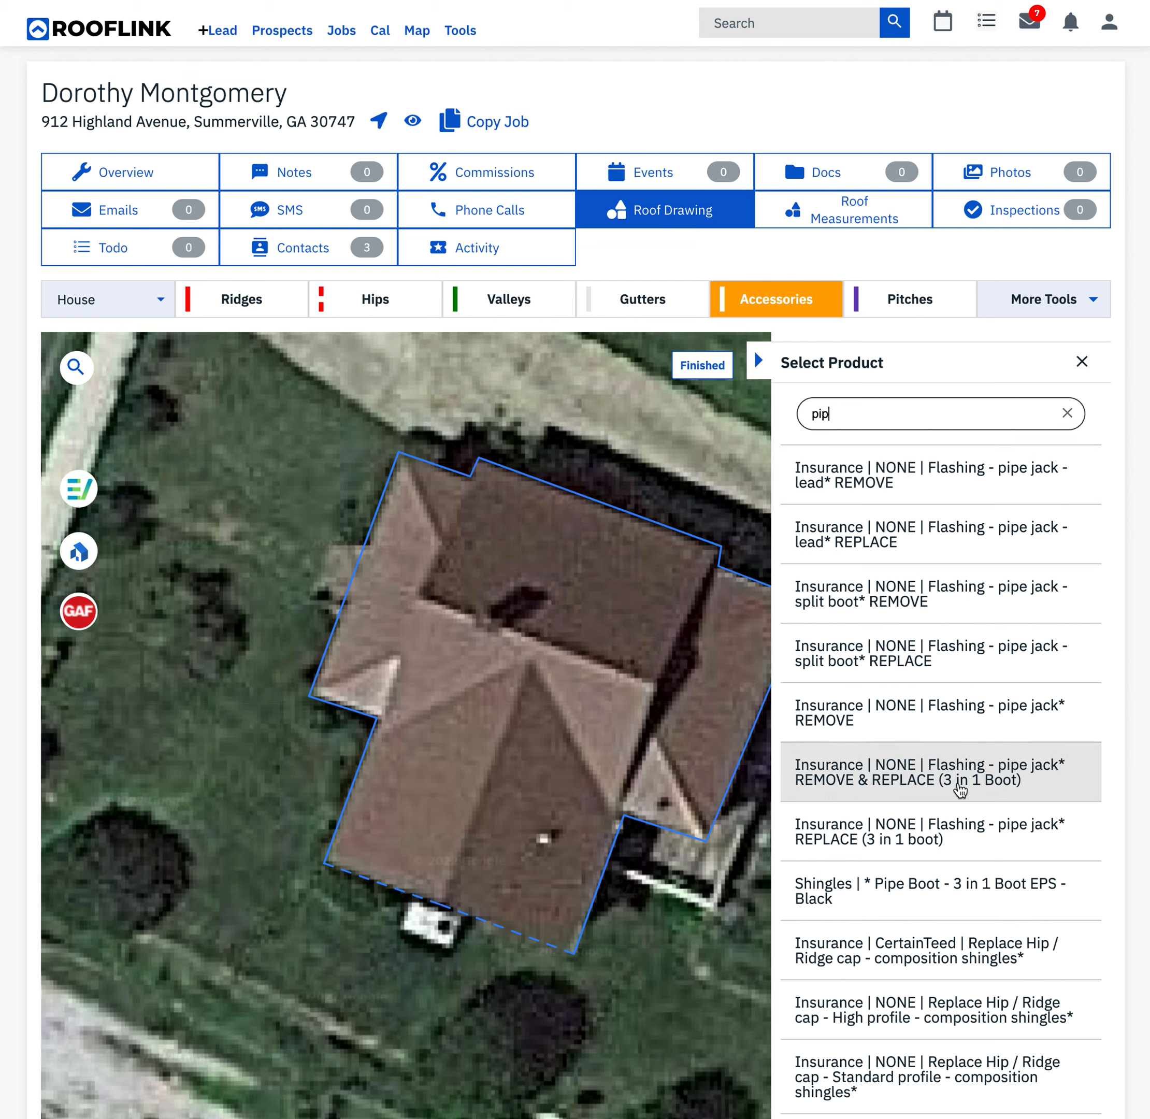
click(959, 784)
click(635, 607)
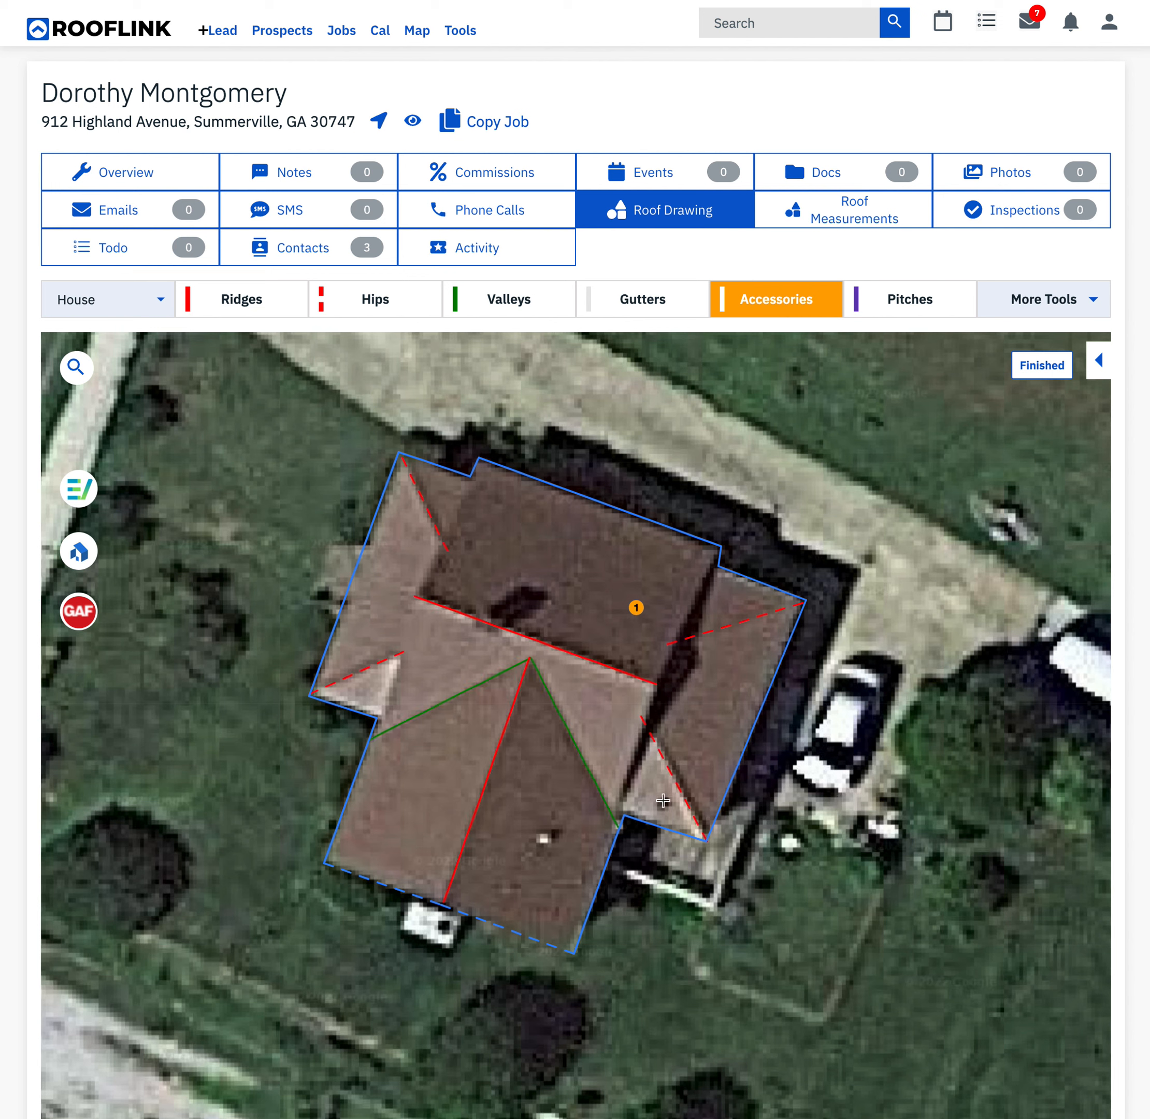
click(666, 804)
click(463, 588)
- Add the accessory "Counterflashing - Apron flashing* REPLACE" at the chimney beside the main ridge
click(823, 307)
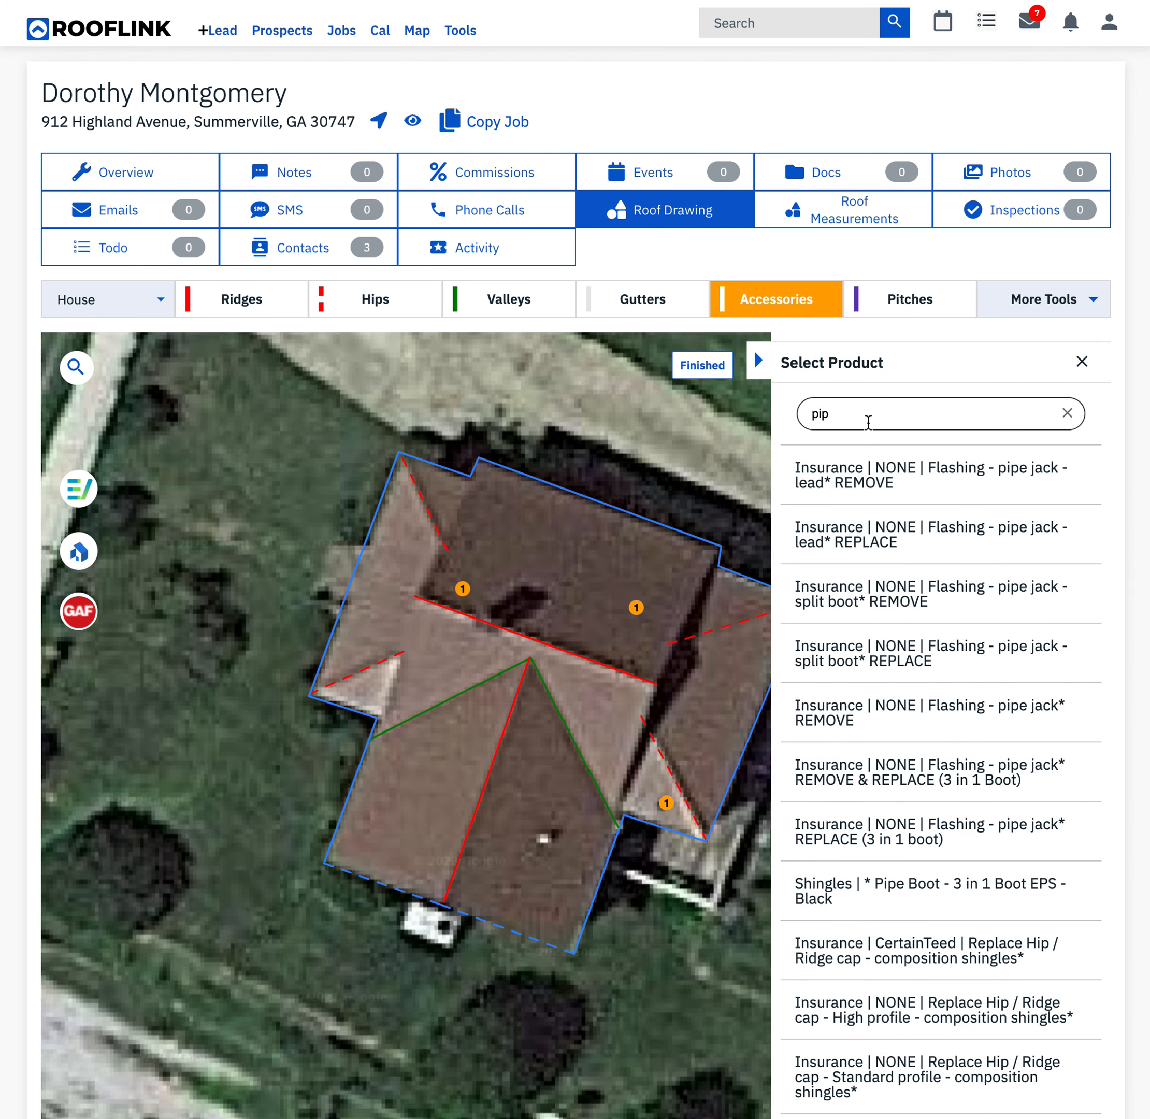
key(ctrl+a)
text(c)
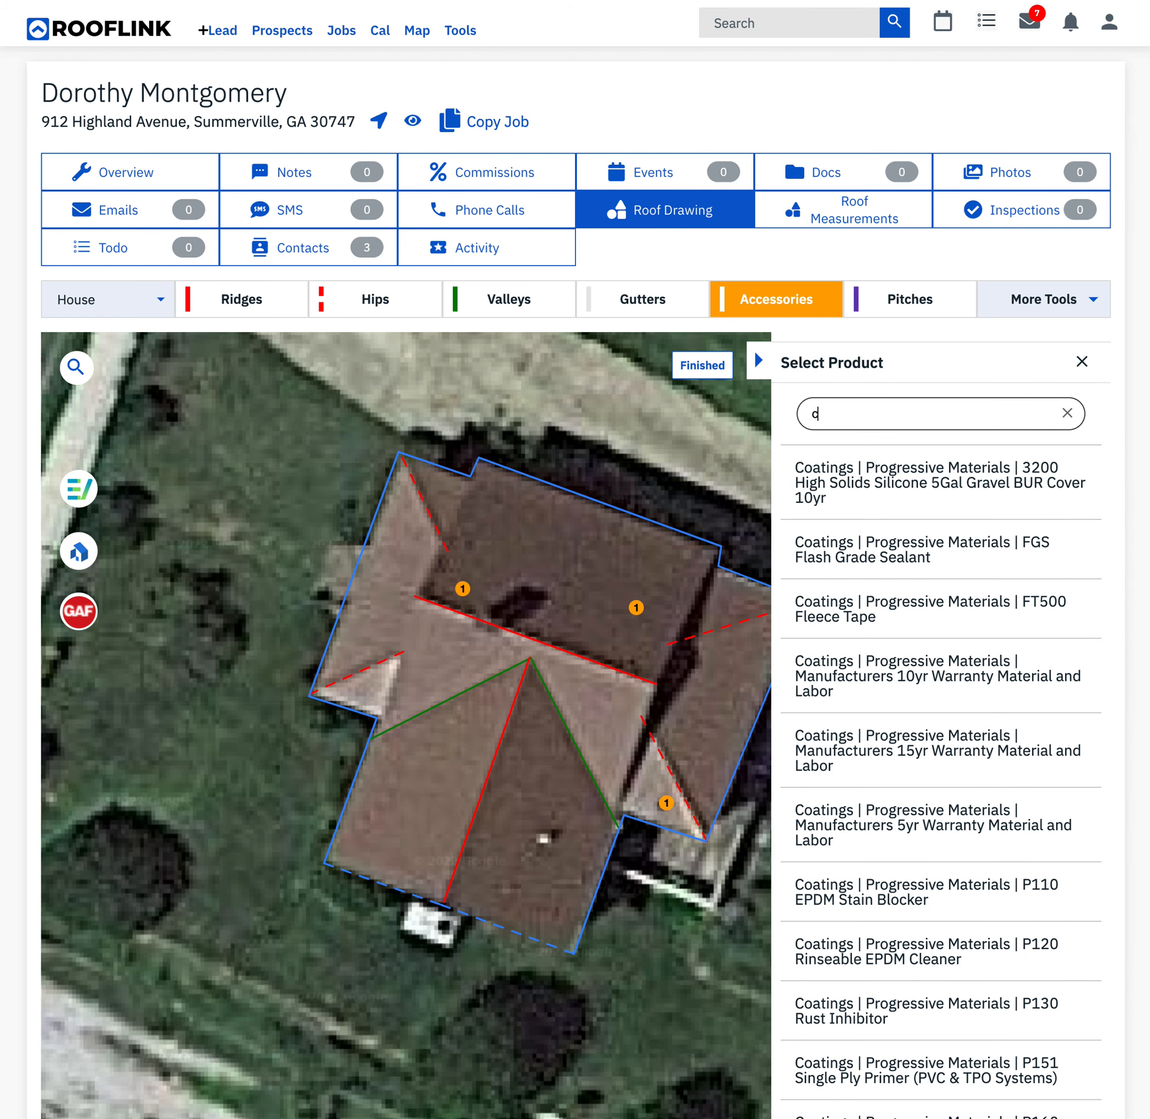
text(ount)
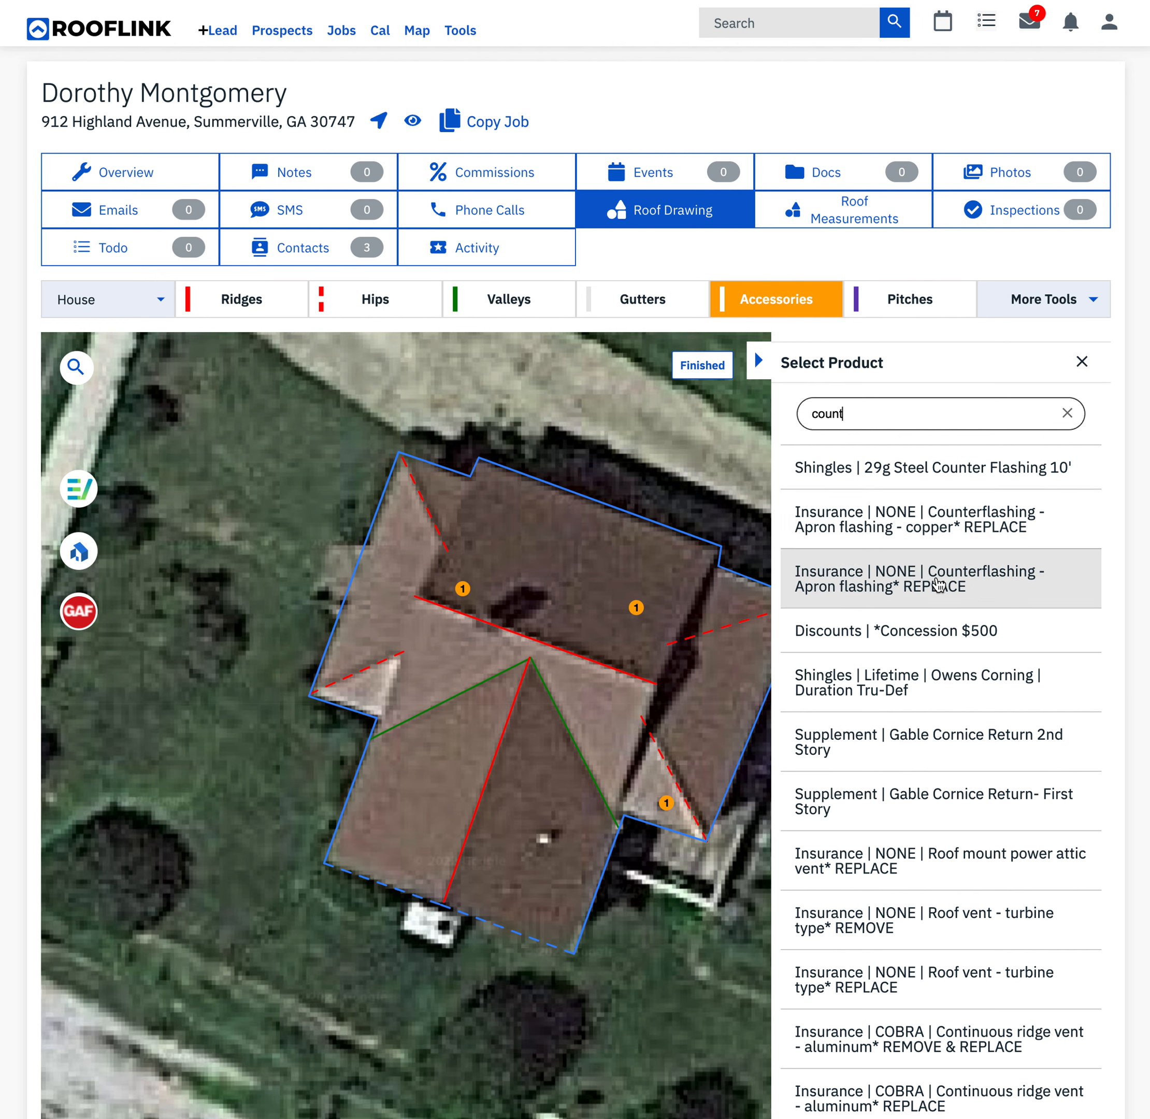
click(938, 585)
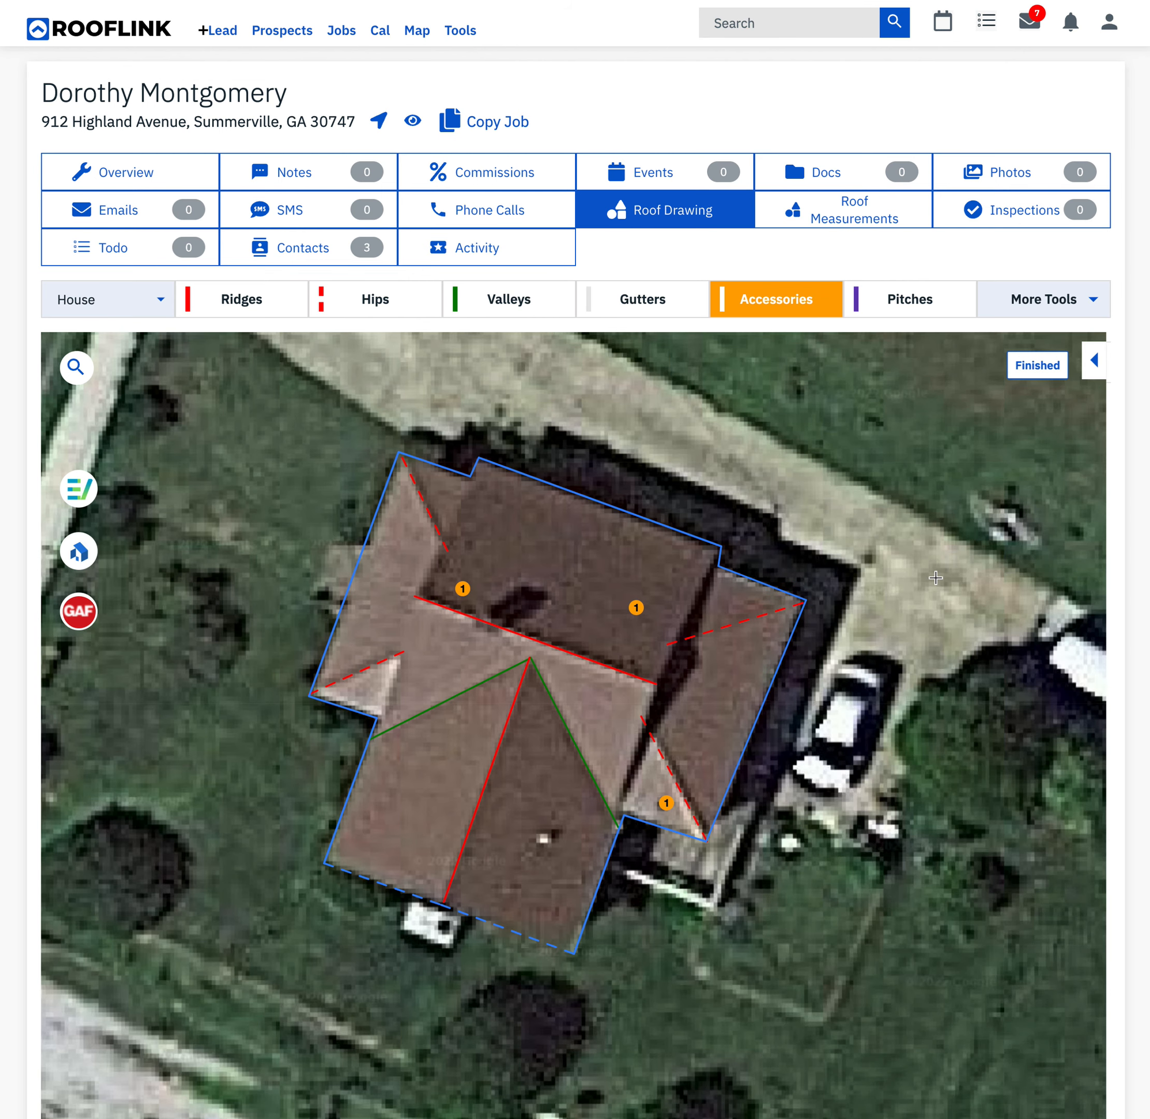
click(494, 620)
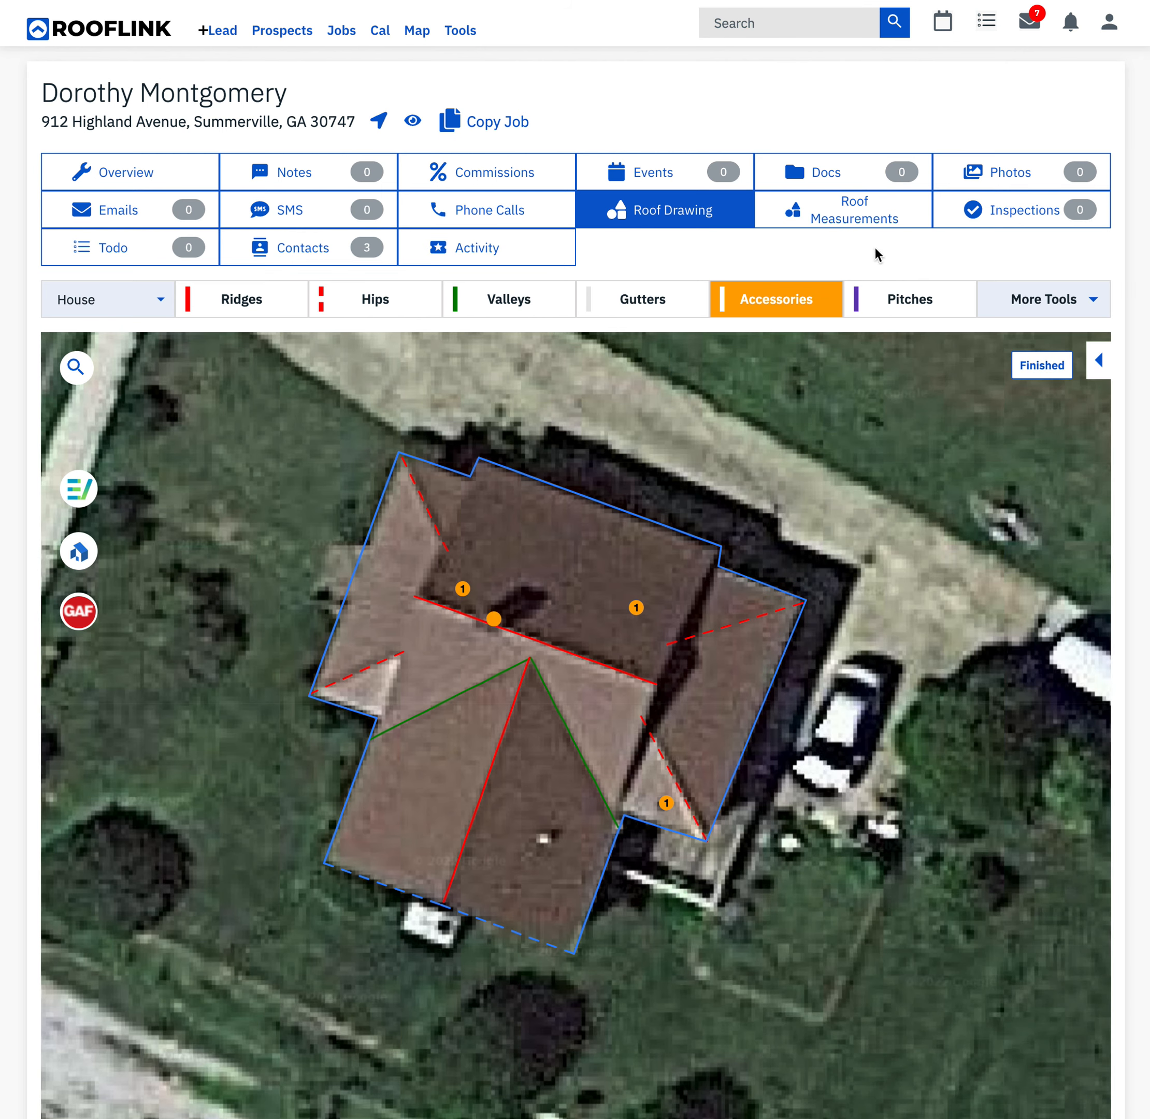
- Add "Roof vent - turbine type* REPLACE" accessories at spots along the north side of the main ridge
click(798, 301)
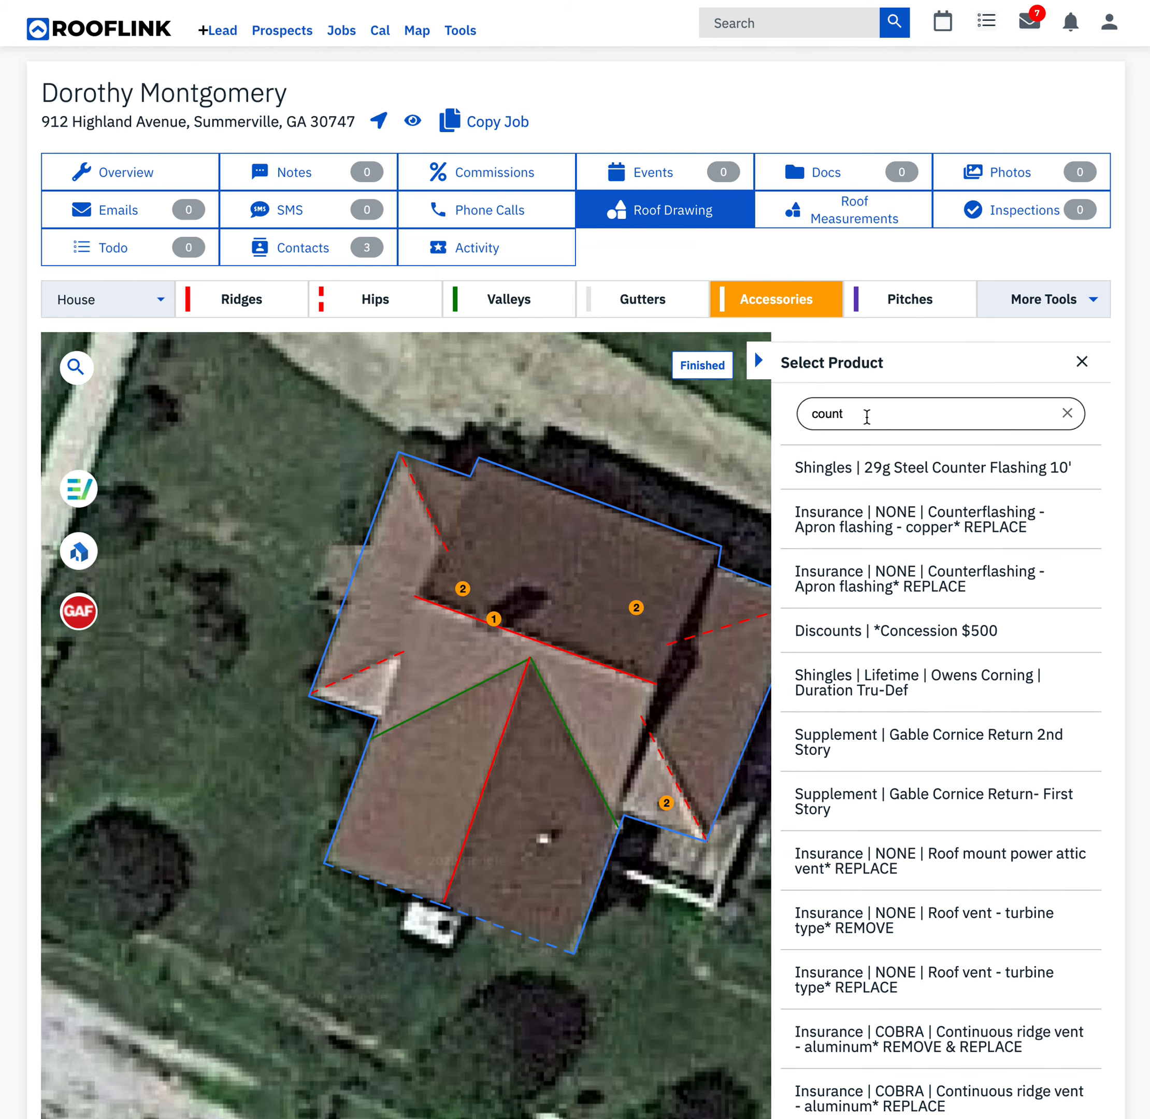
click(866, 416)
double_click(867, 417)
text(turbine)
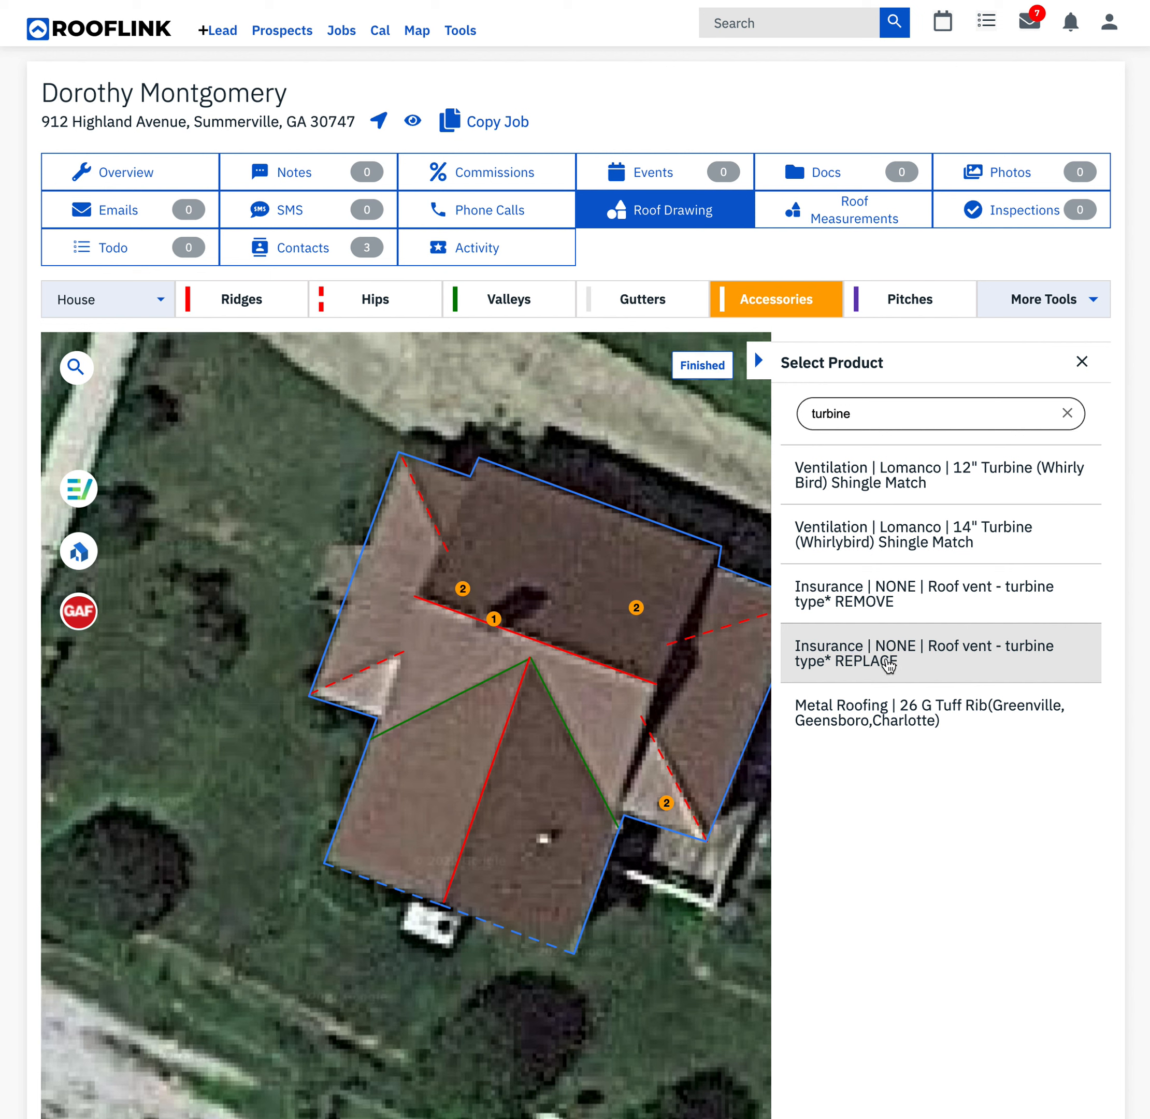
click(885, 660)
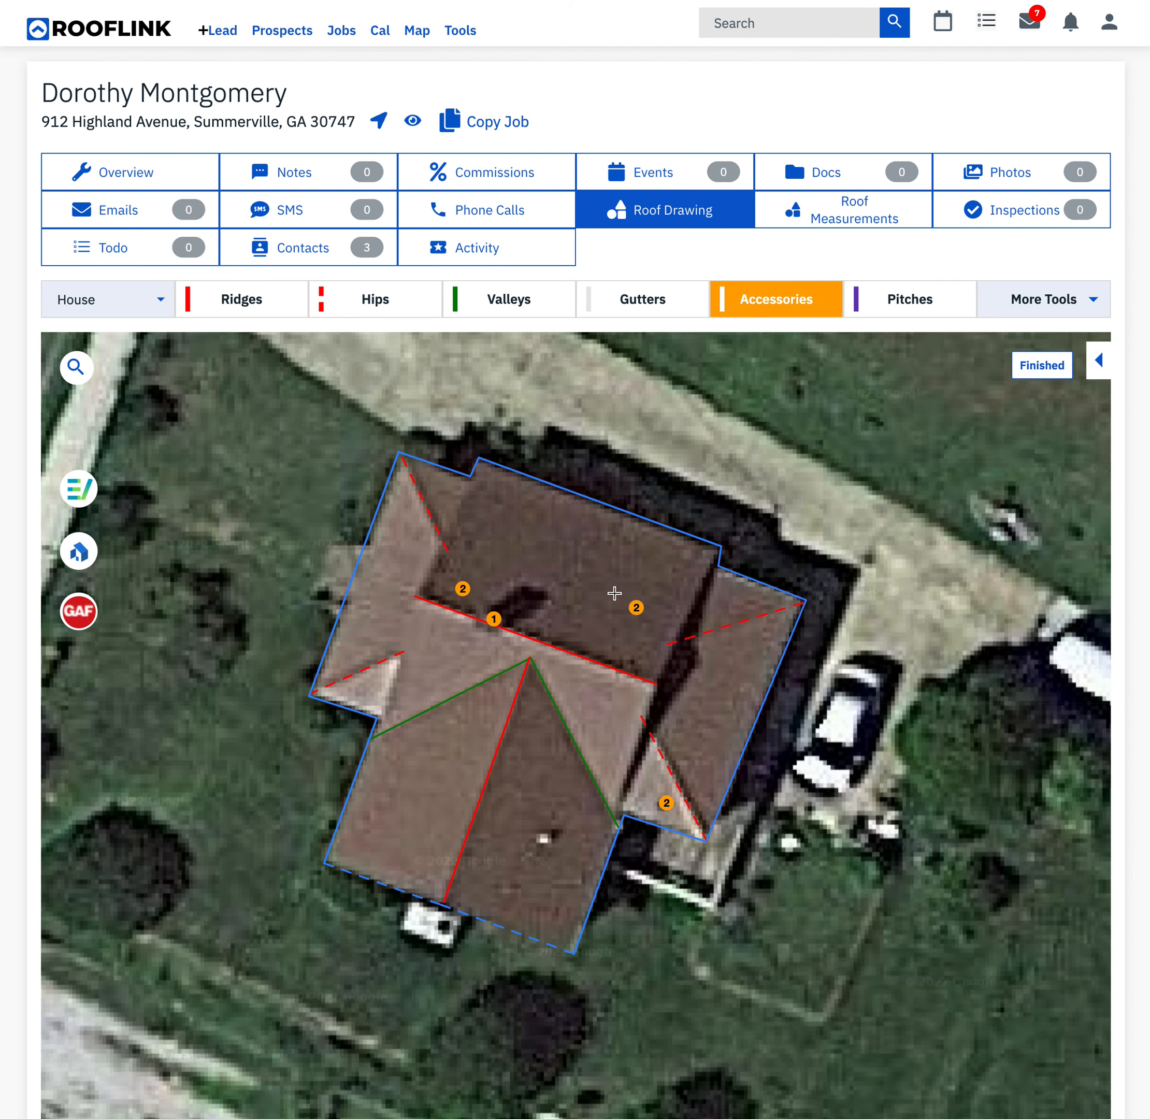
click(644, 649)
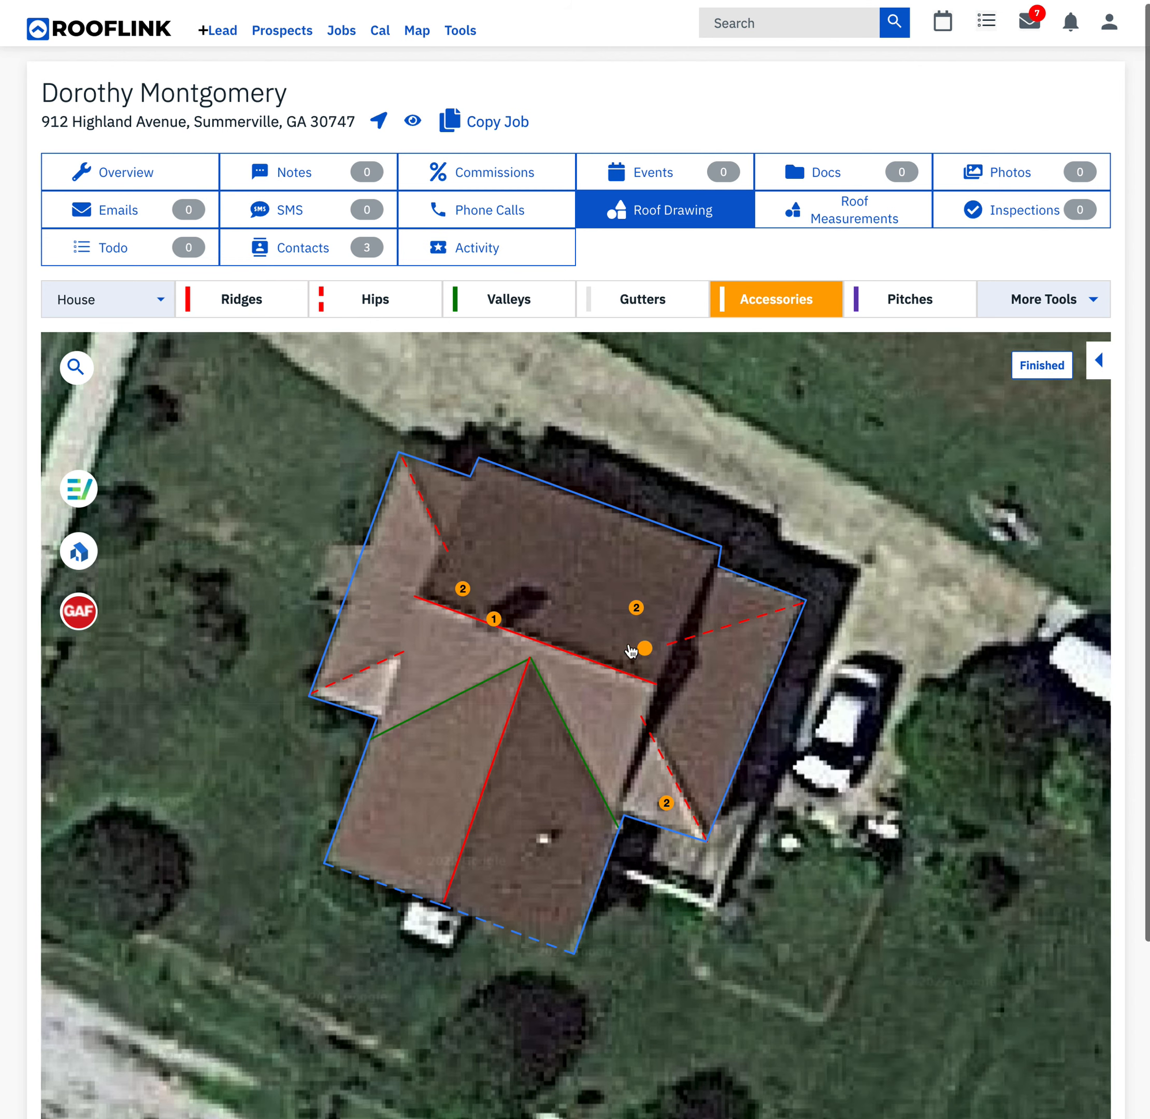
click(544, 618)
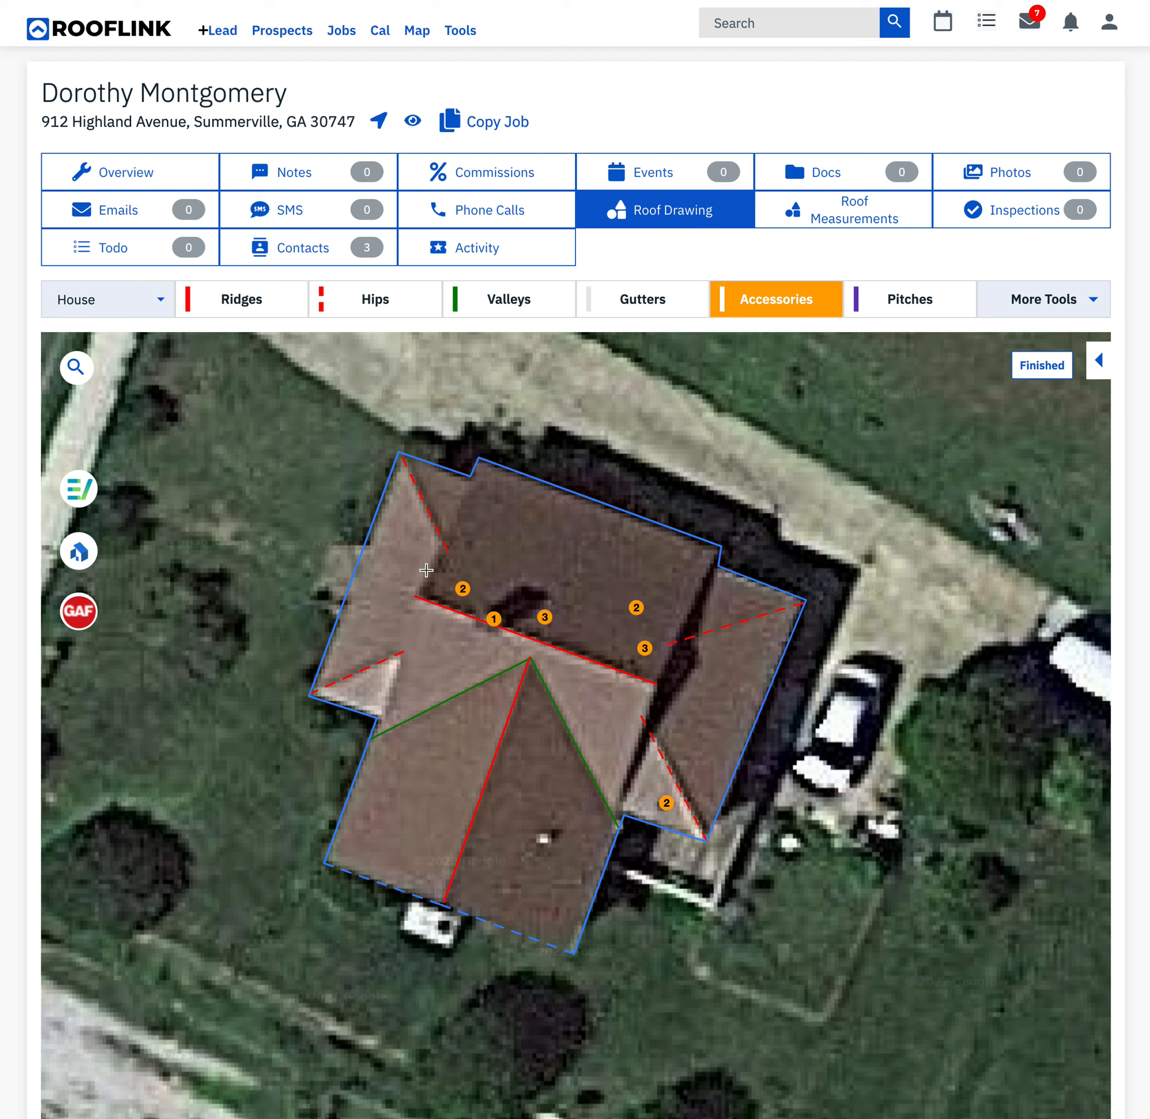
click(446, 579)
- Create a 4/12 pitch area and outline it around the four corners of the eastern extension
click(917, 304)
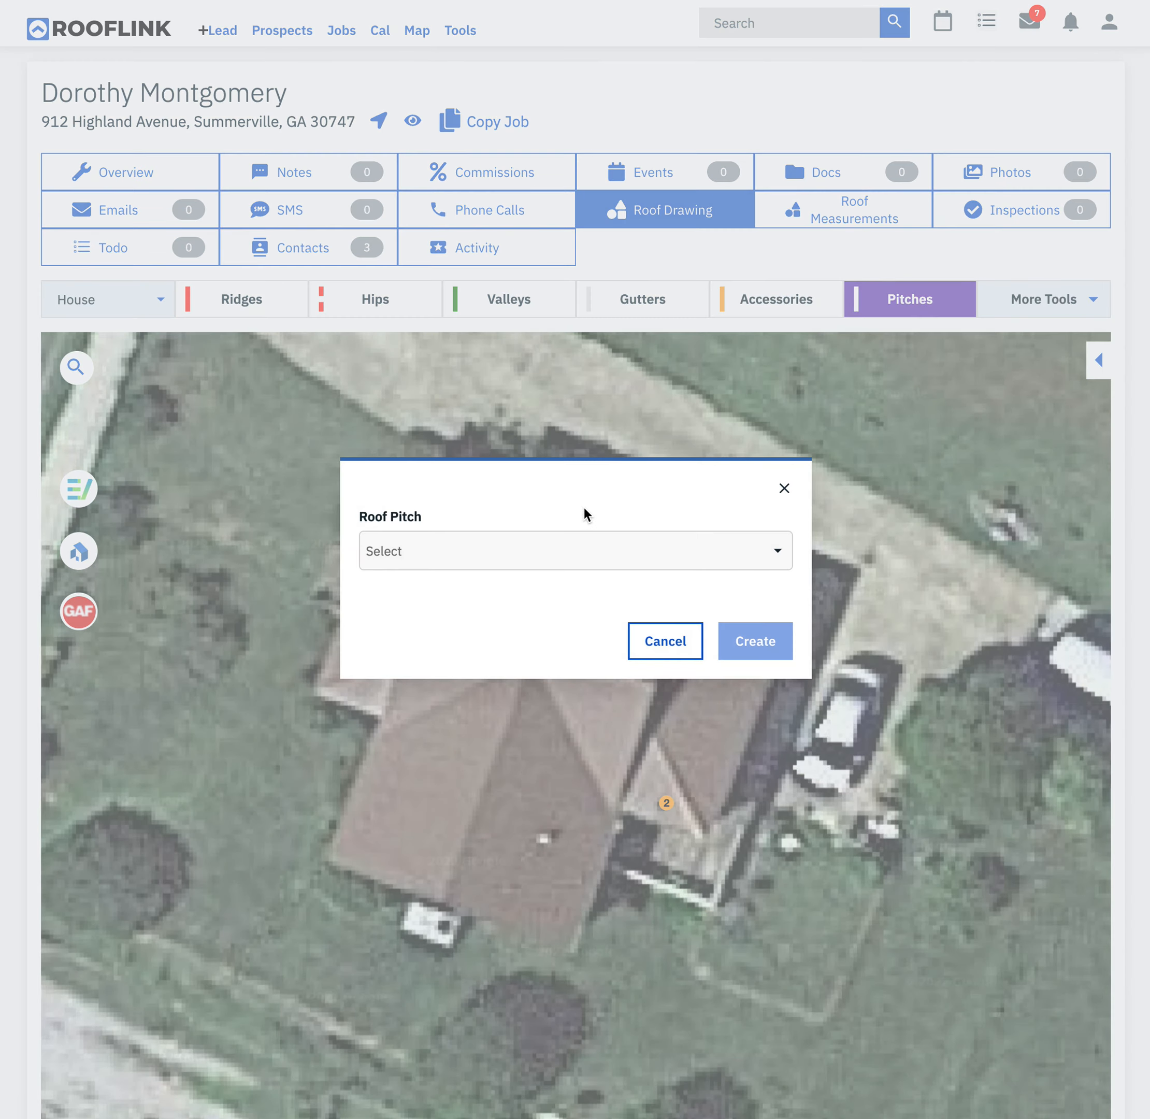
click(678, 554)
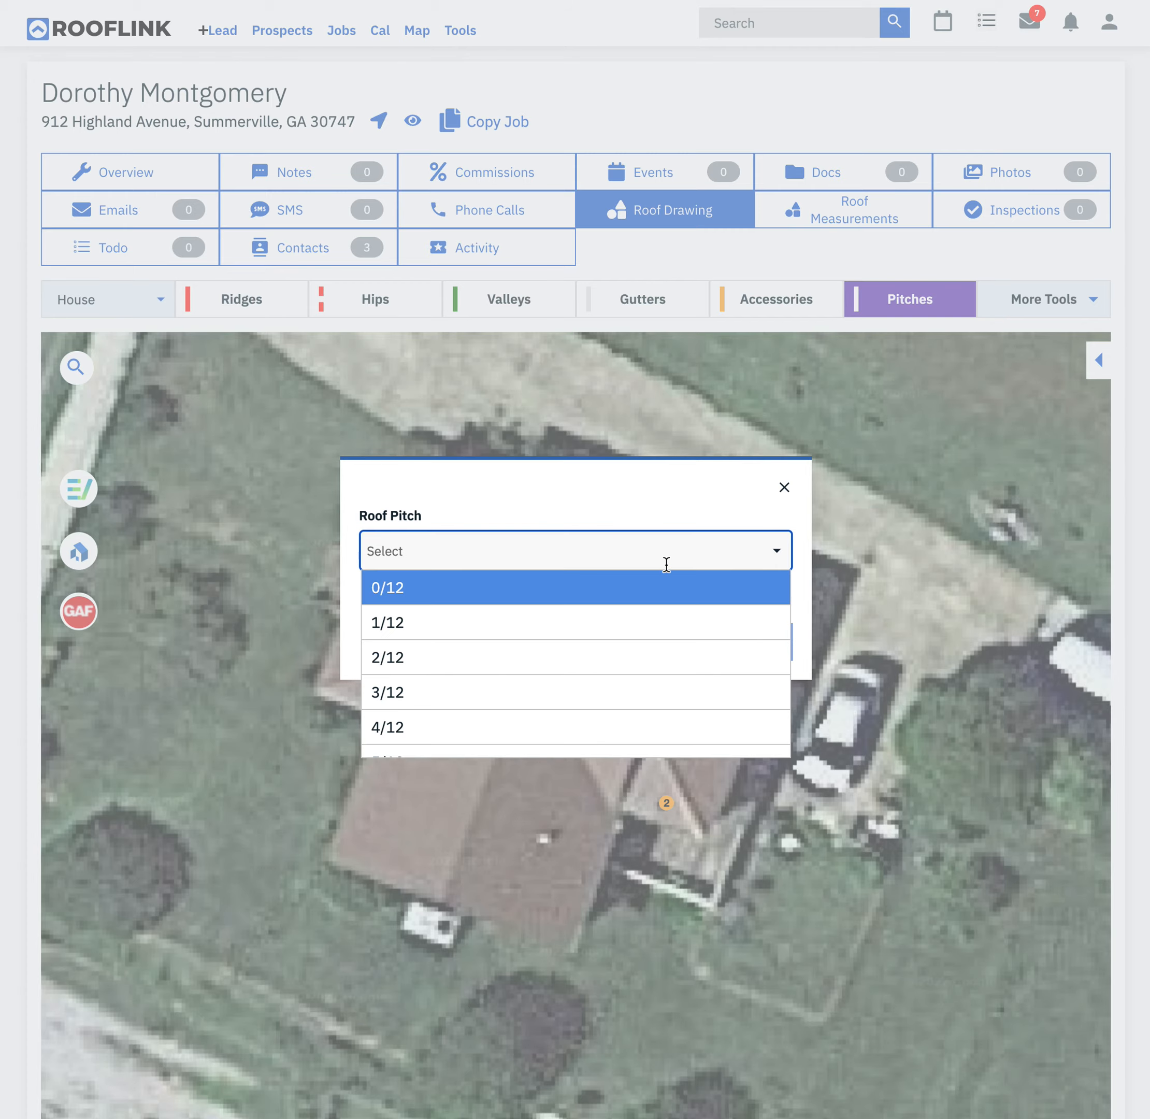
click(559, 728)
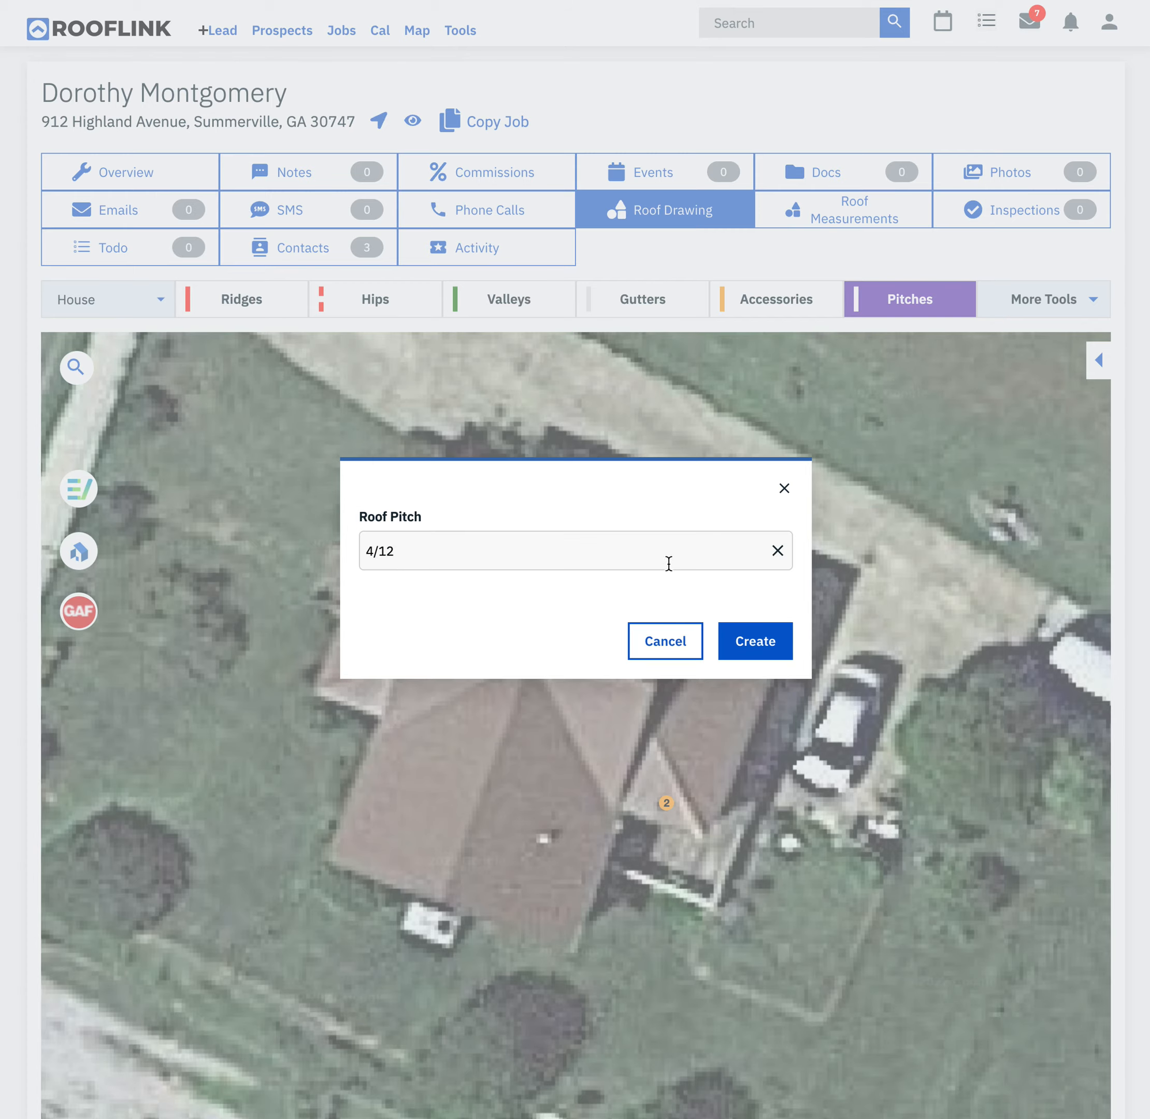
click(762, 653)
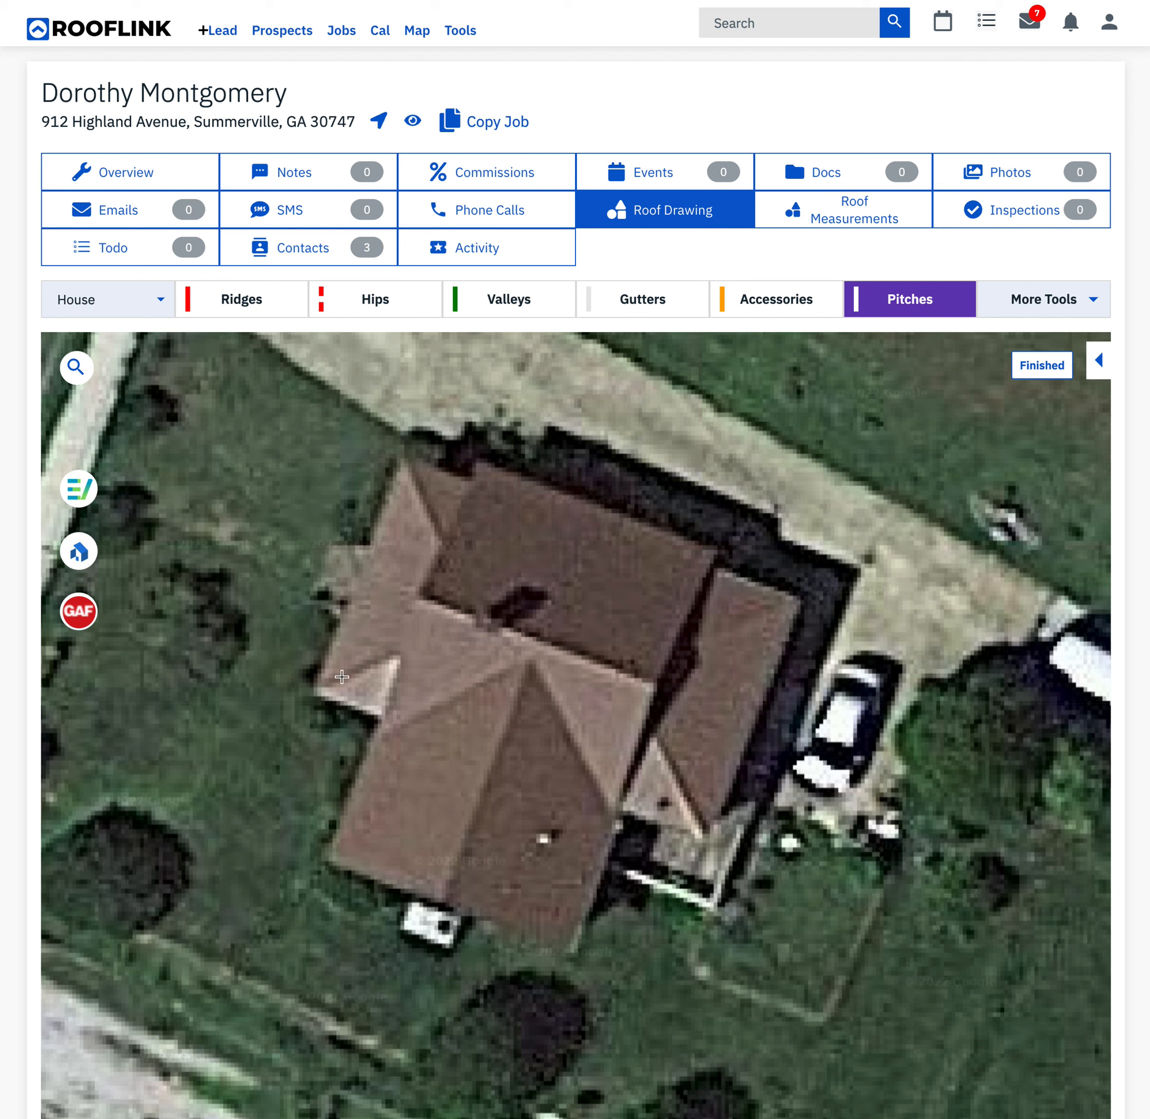
click(704, 564)
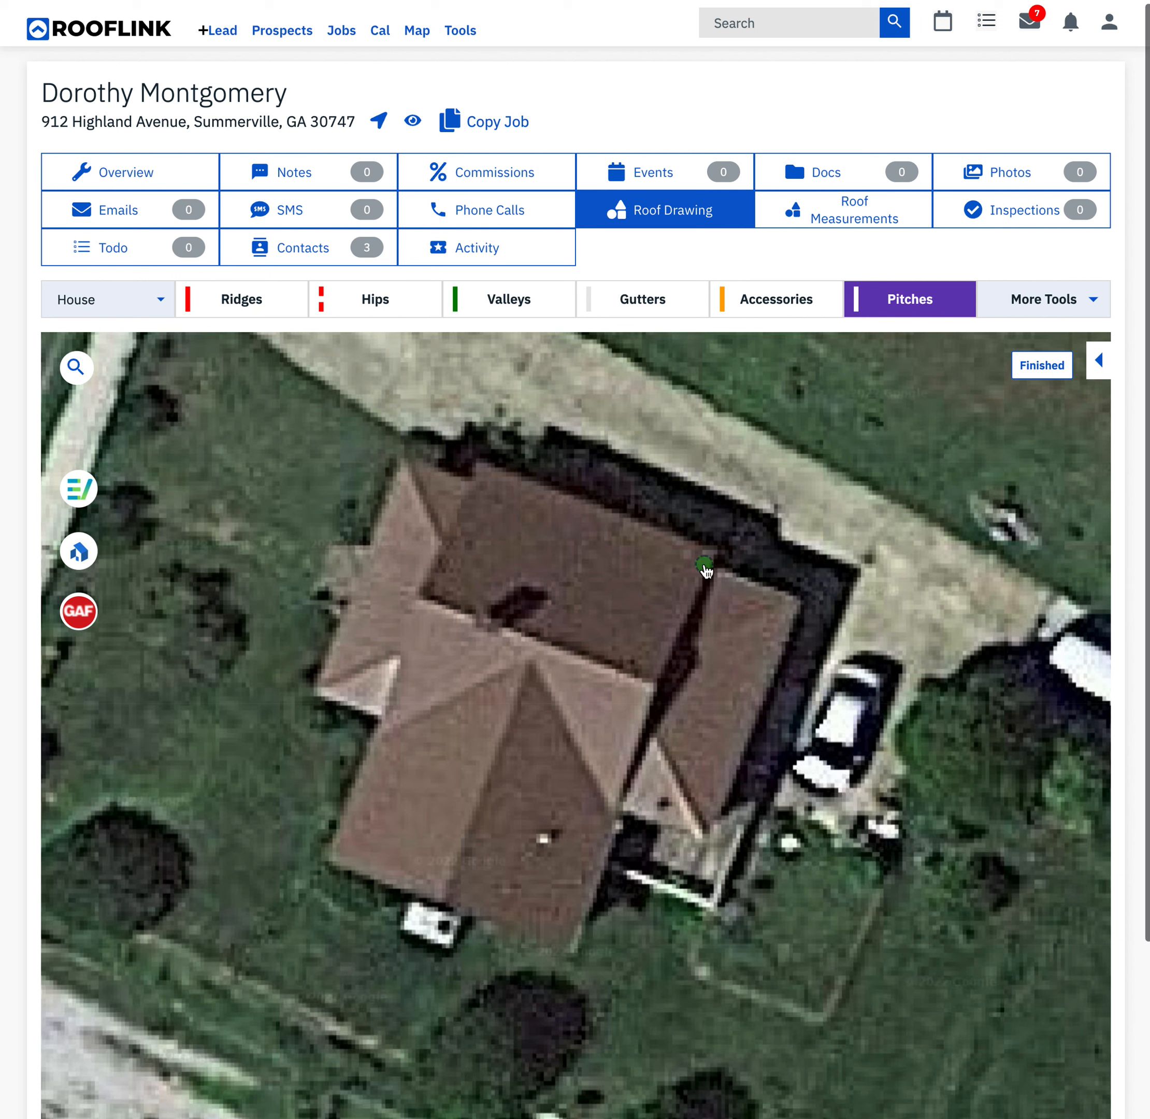
click(803, 601)
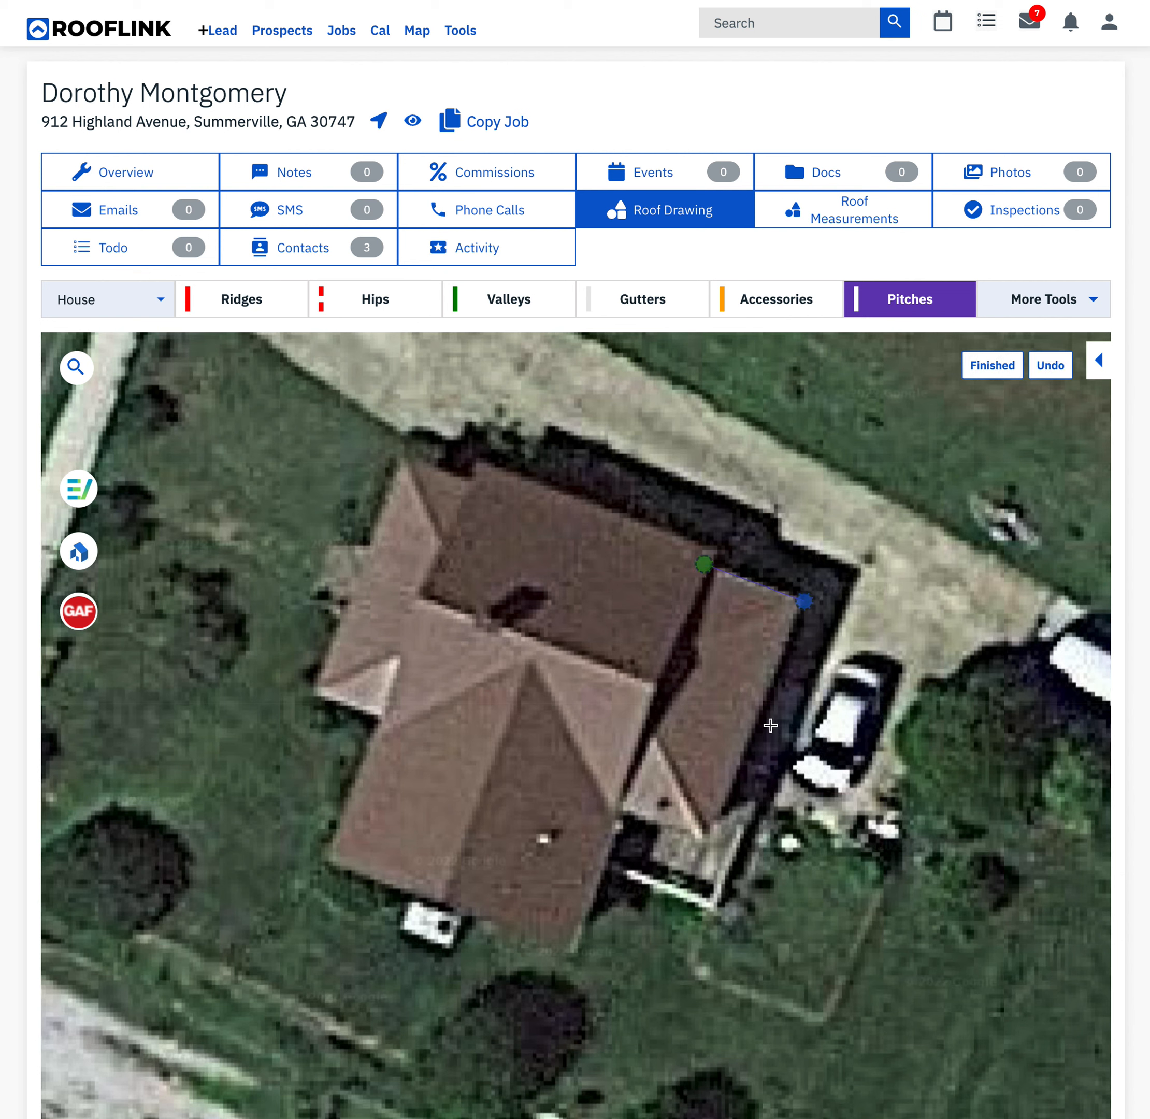
click(704, 838)
click(619, 810)
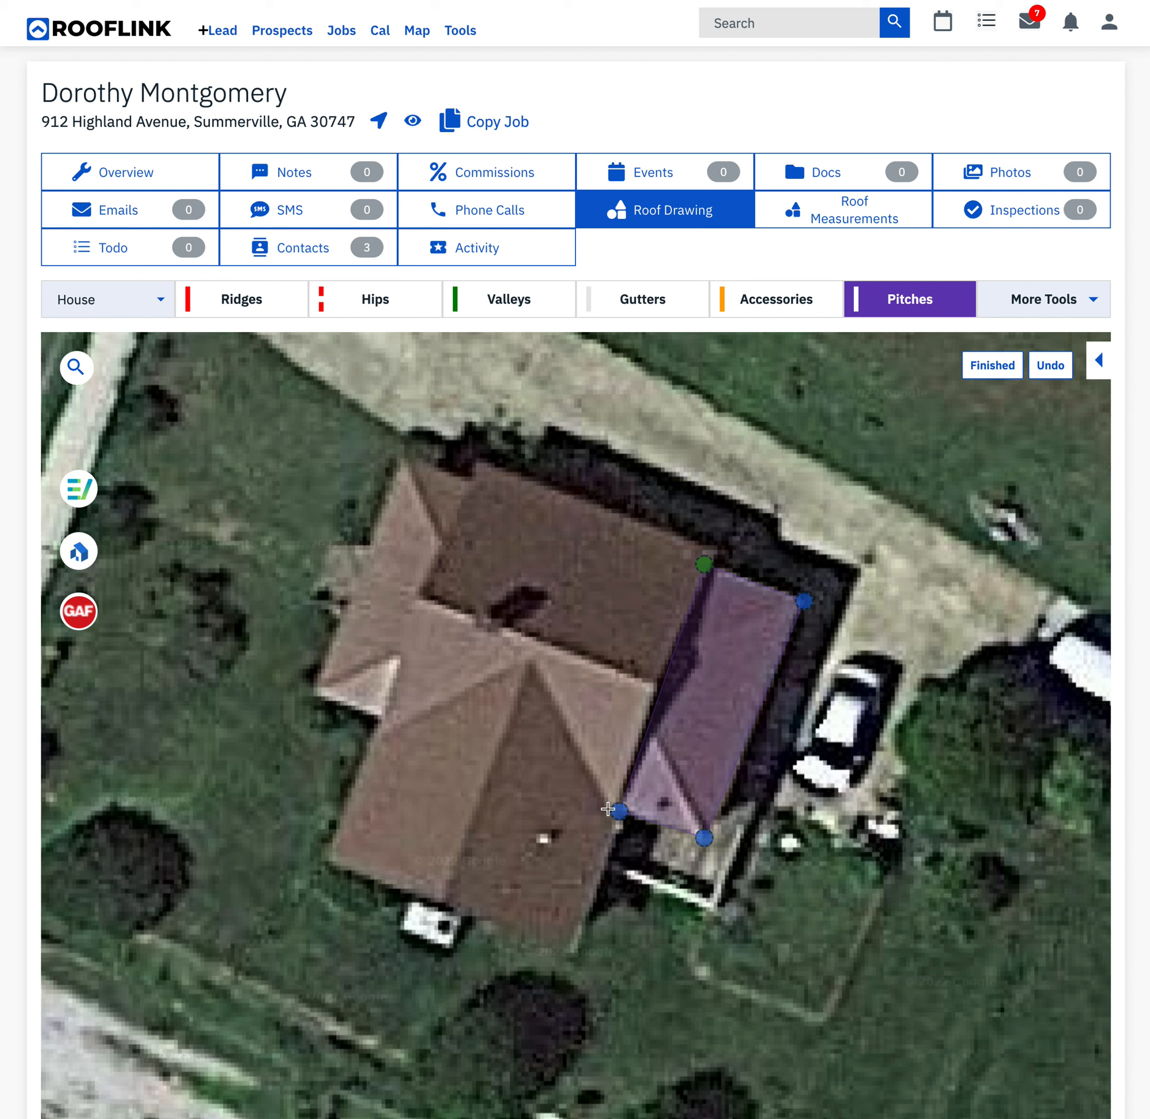
click(979, 369)
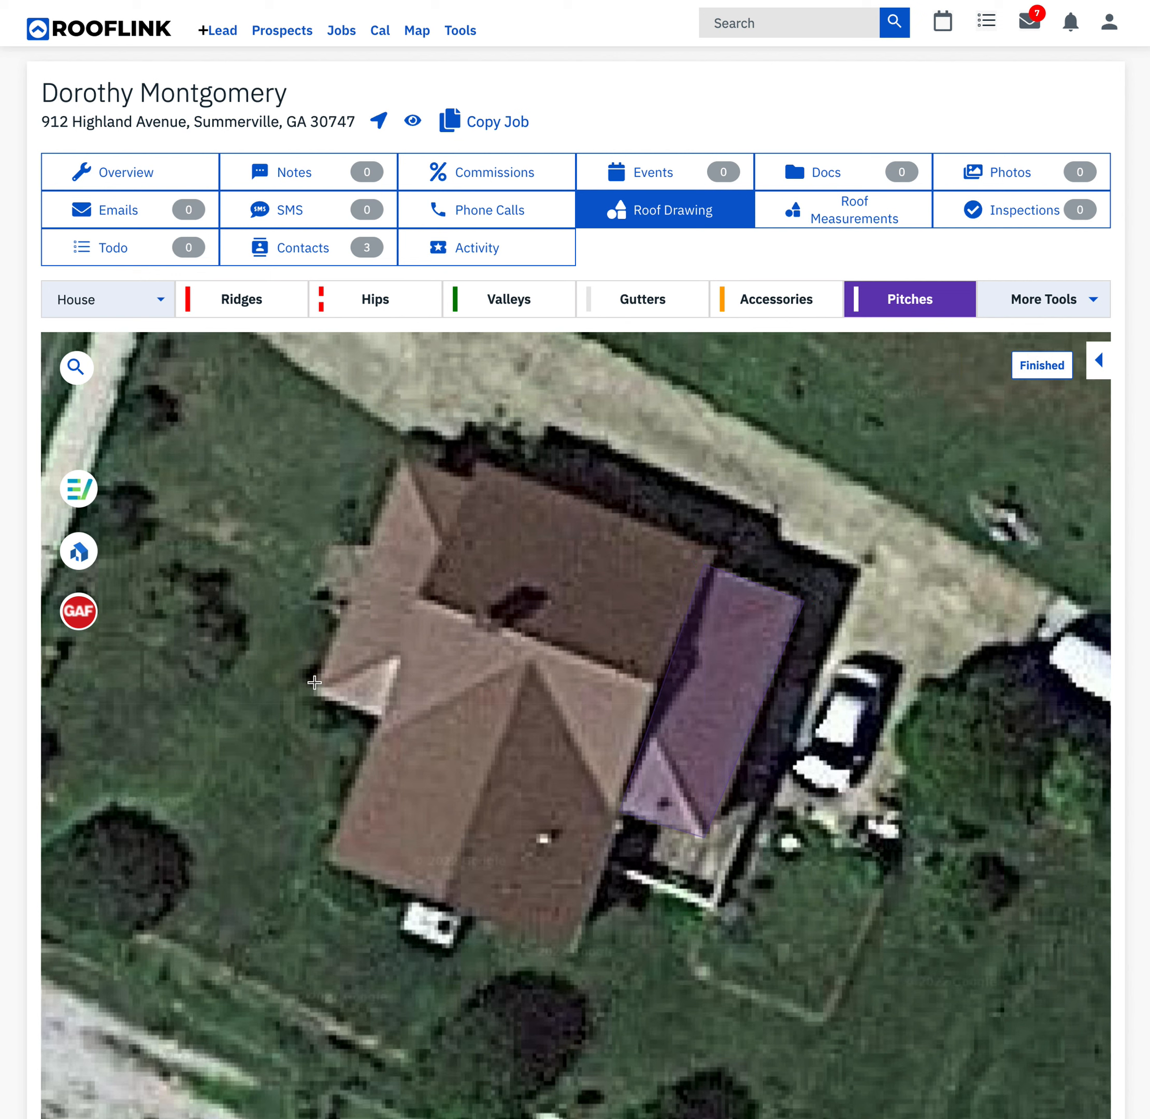
- Outline another pitch area around the western extension, adjust its southern corners to the eave and finish it
click(399, 455)
click(470, 480)
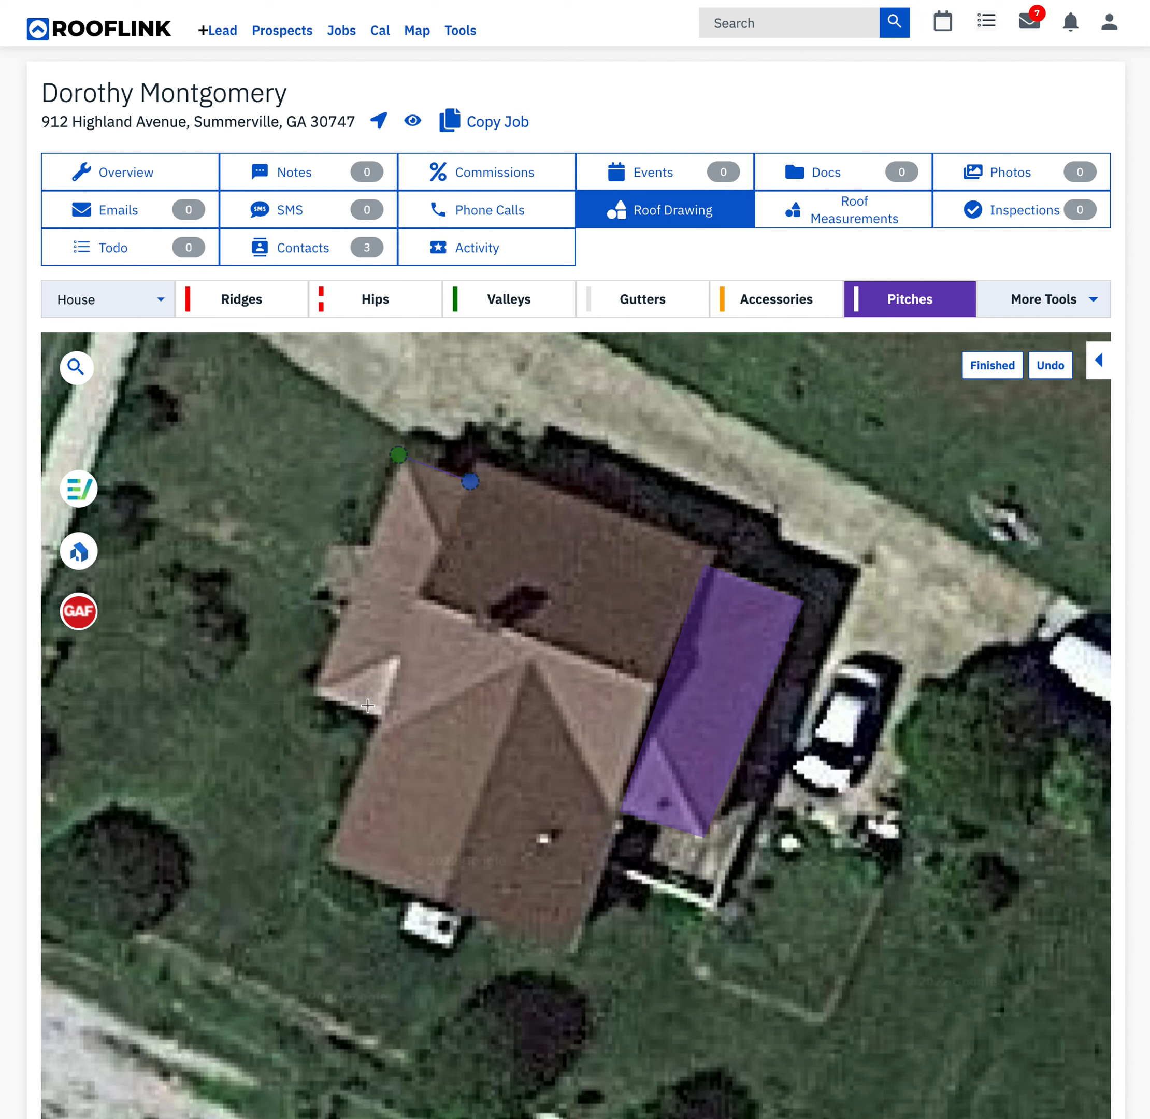
click(386, 712)
click(316, 692)
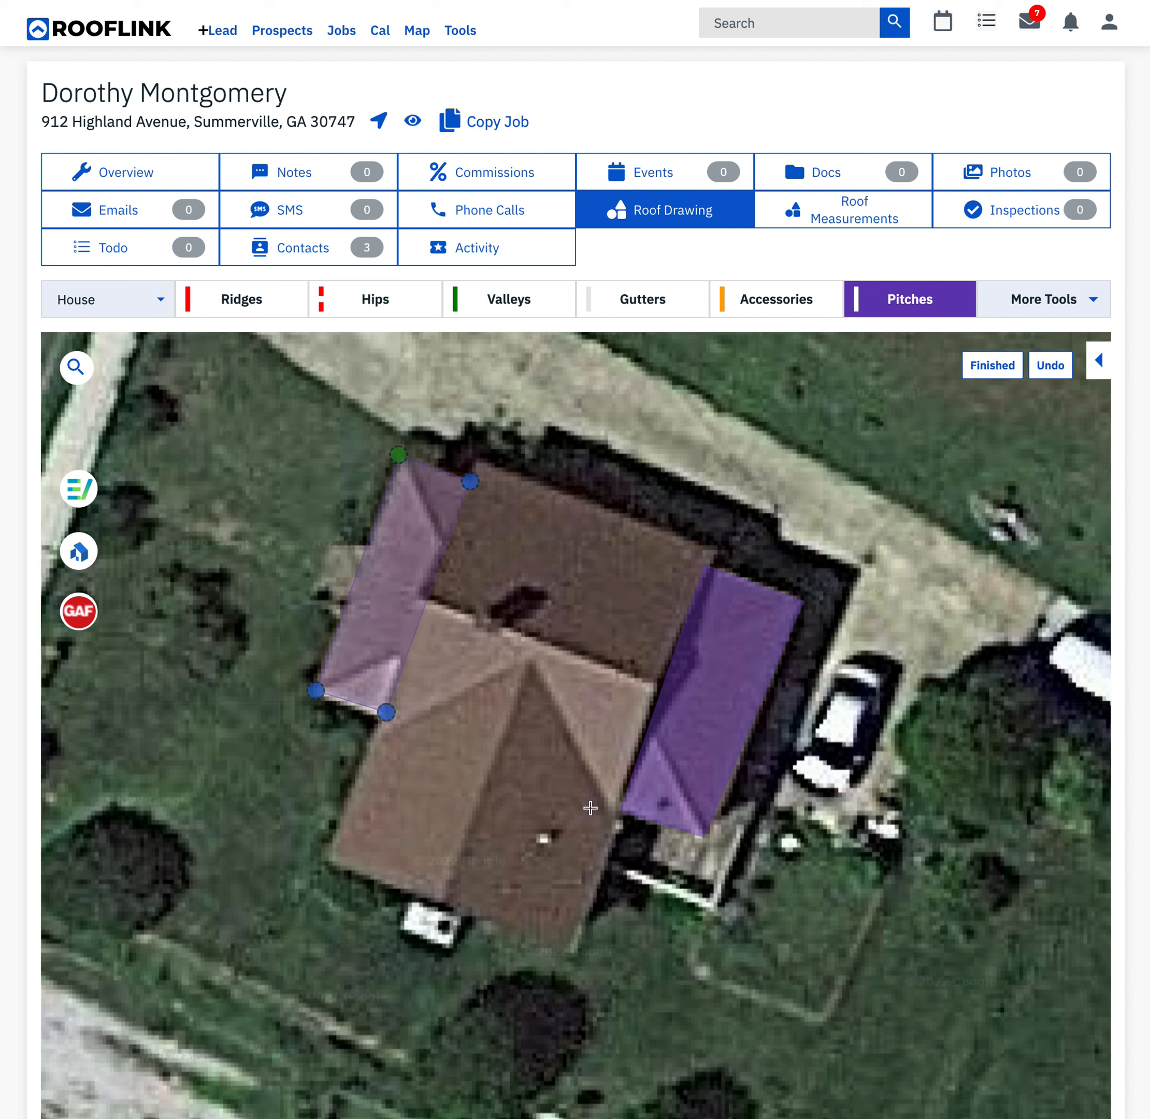
drag(390, 714, 320, 696)
click(1009, 368)
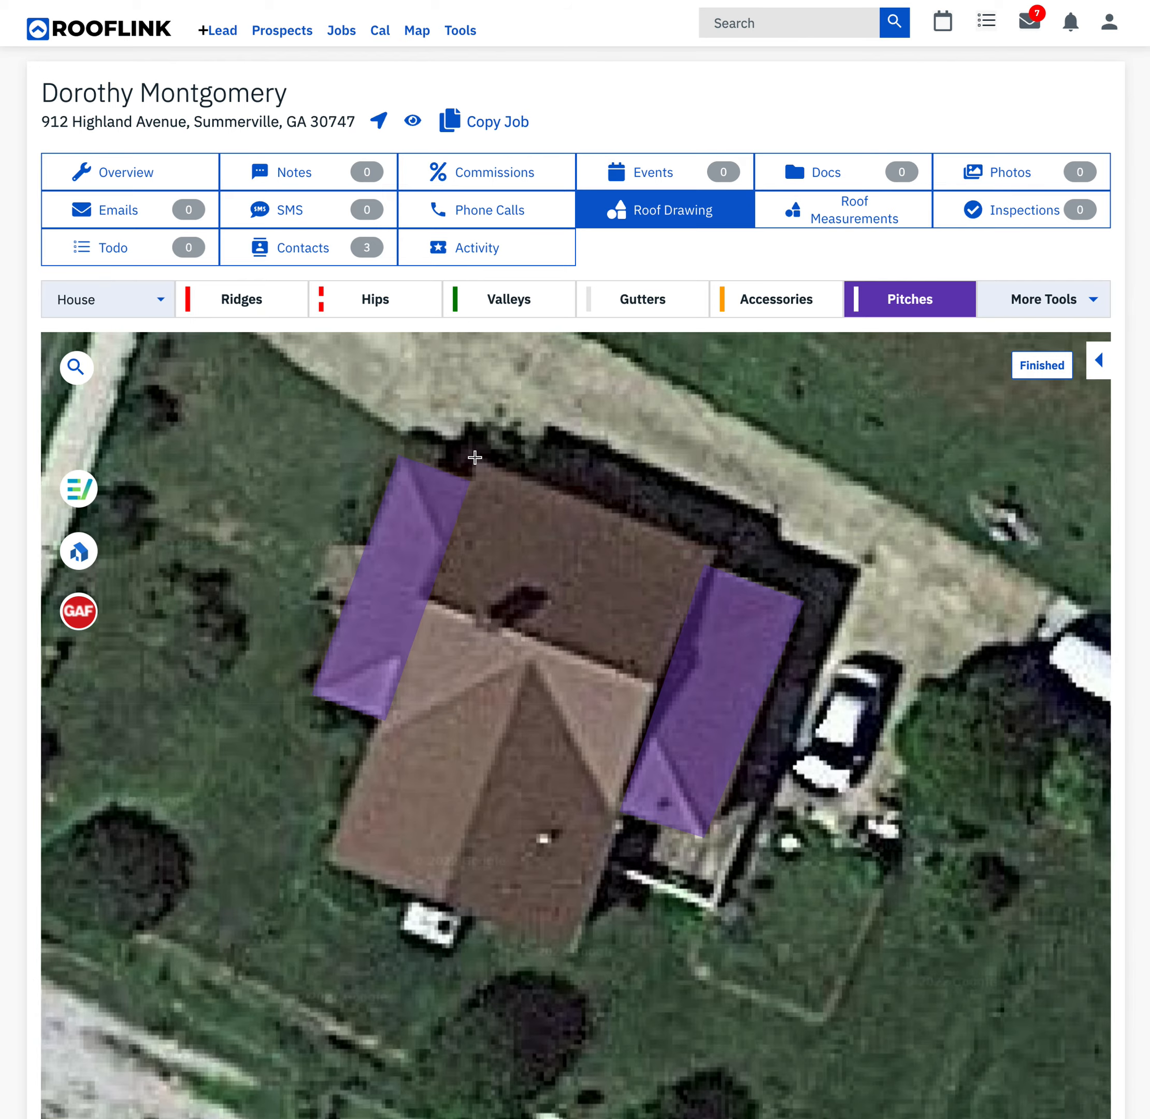
- Create a 9/12 pitch area over the central main roof, following the two valley lines along its southern side
click(938, 300)
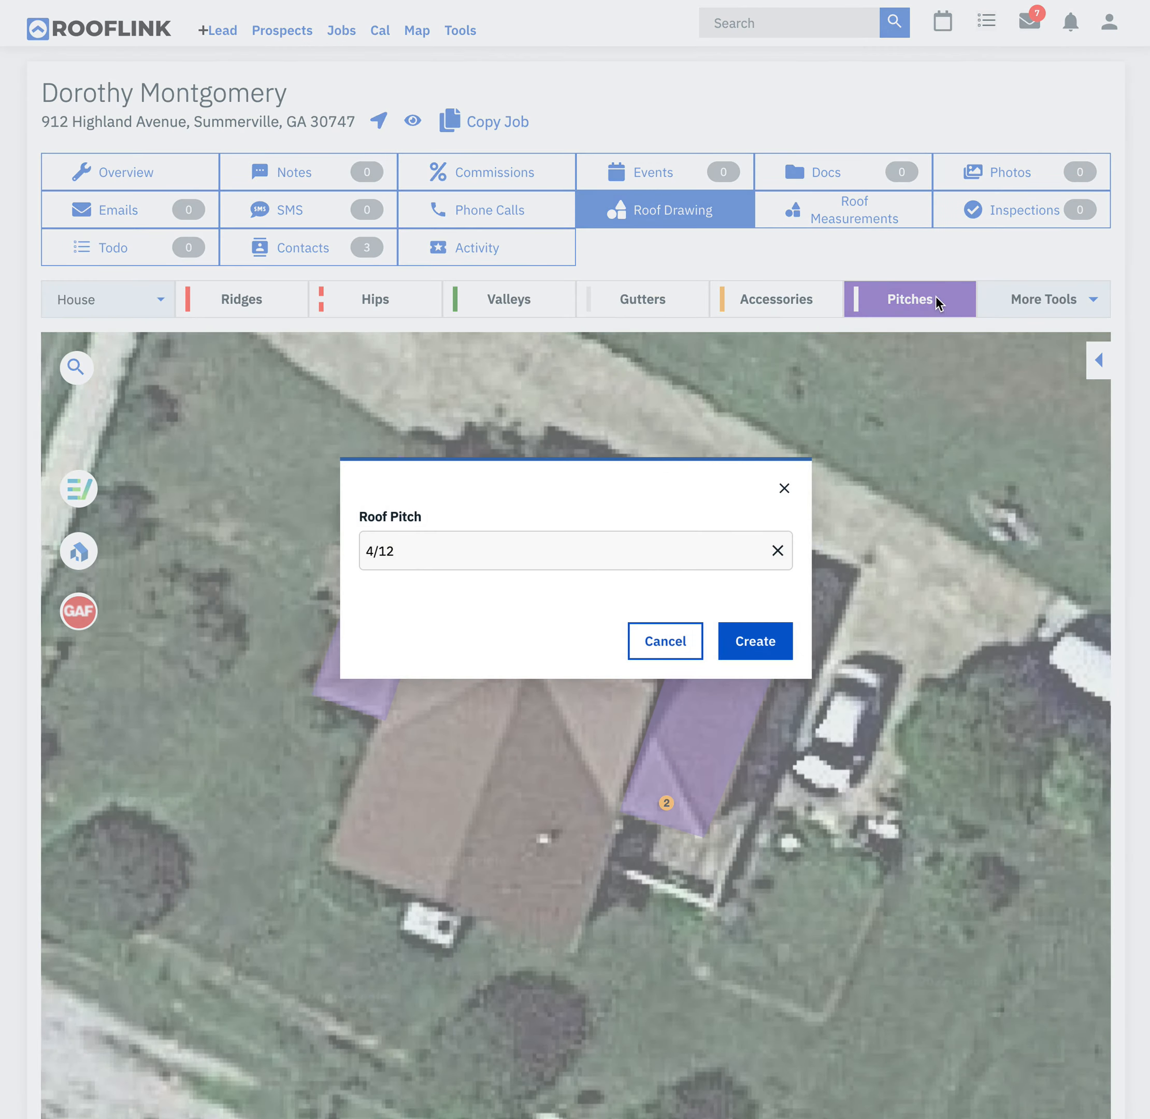
click(668, 551)
scroll(510, 690, down, 1)
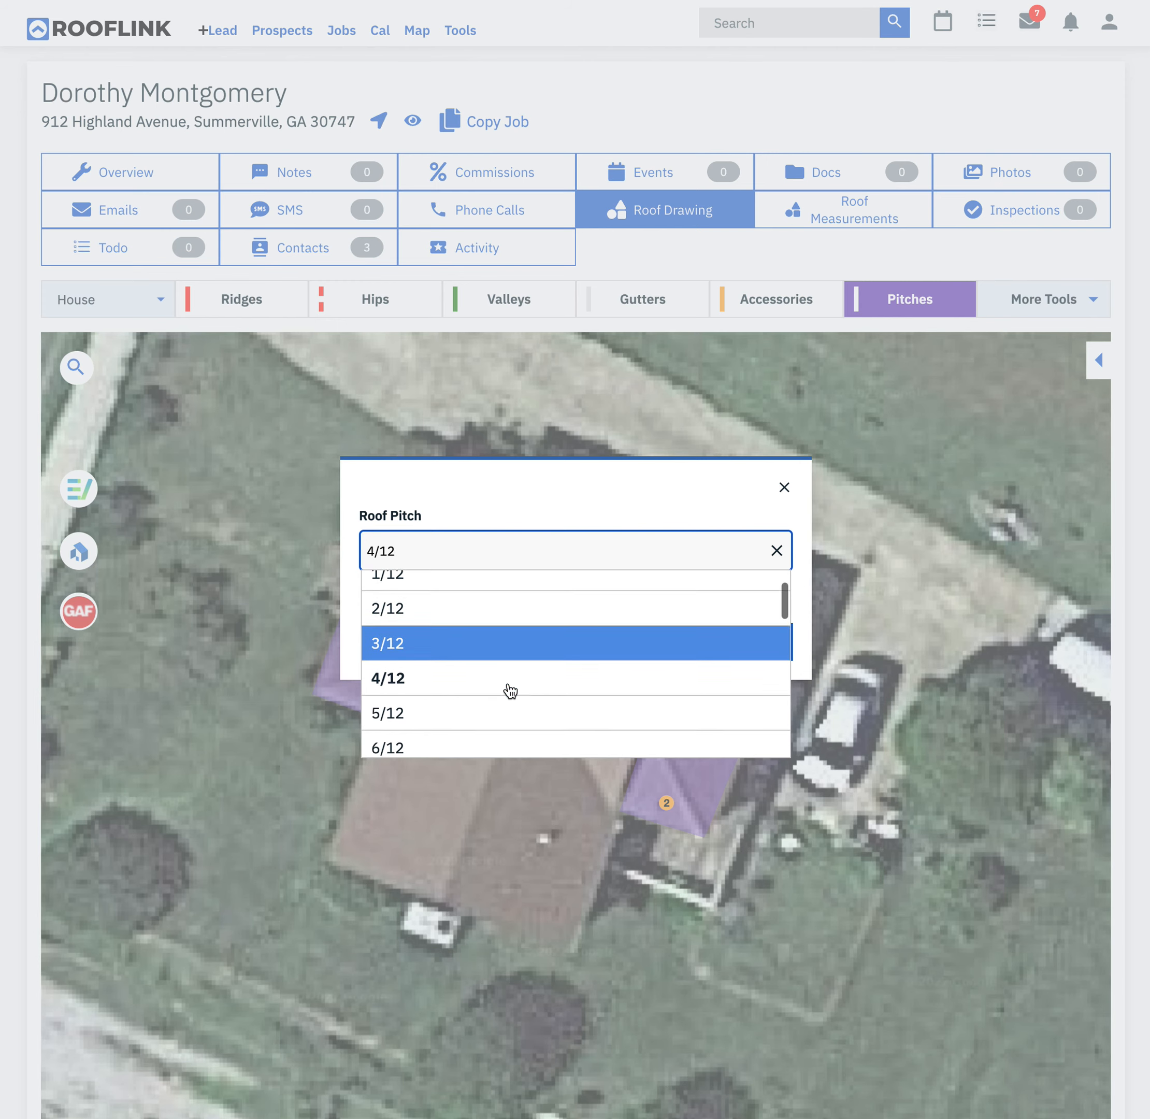
scroll(510, 690, down, 4)
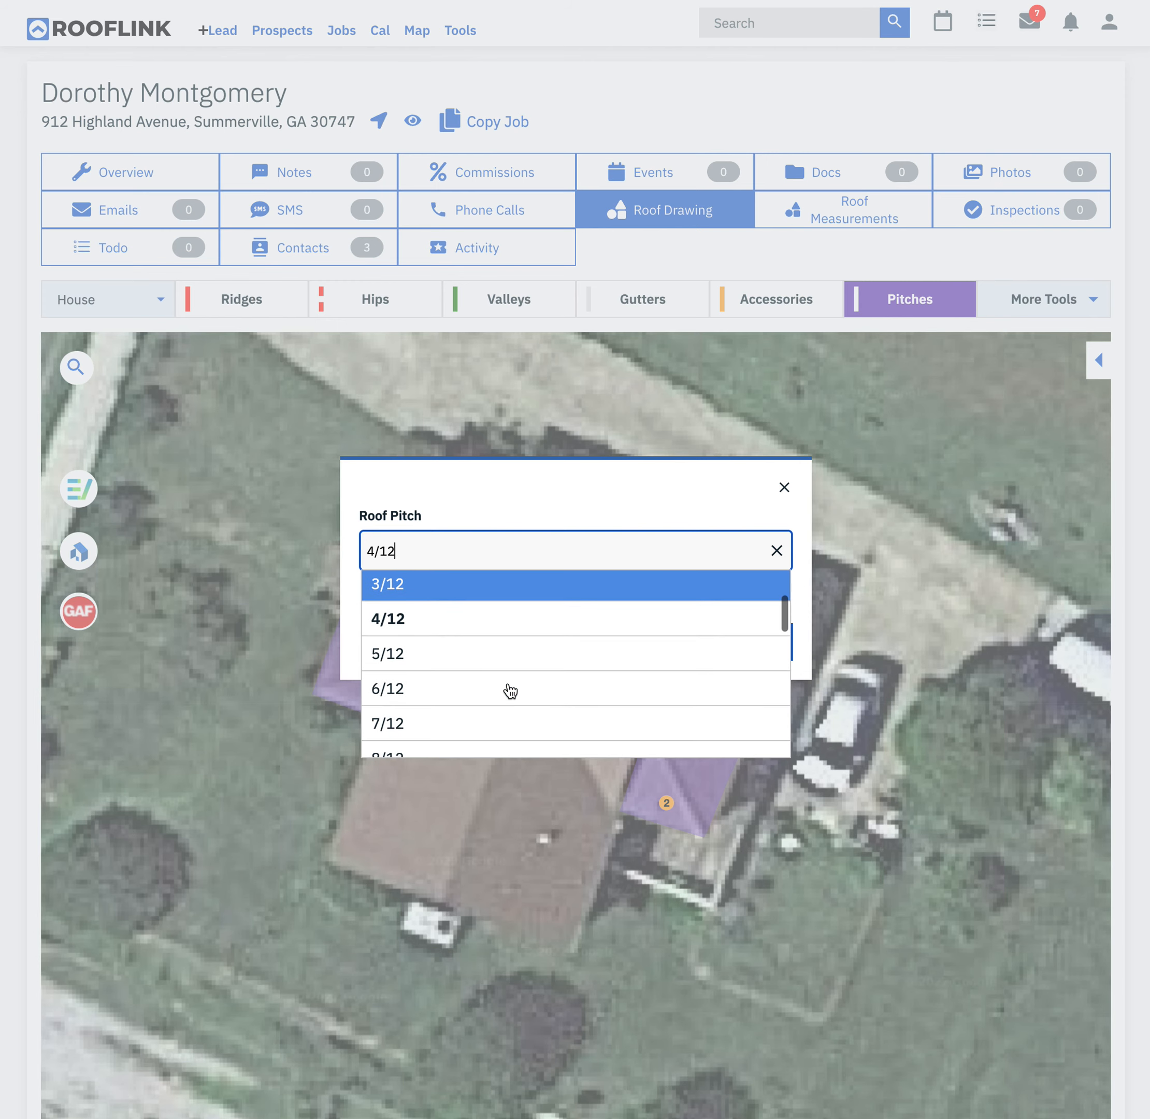
click(496, 718)
click(764, 651)
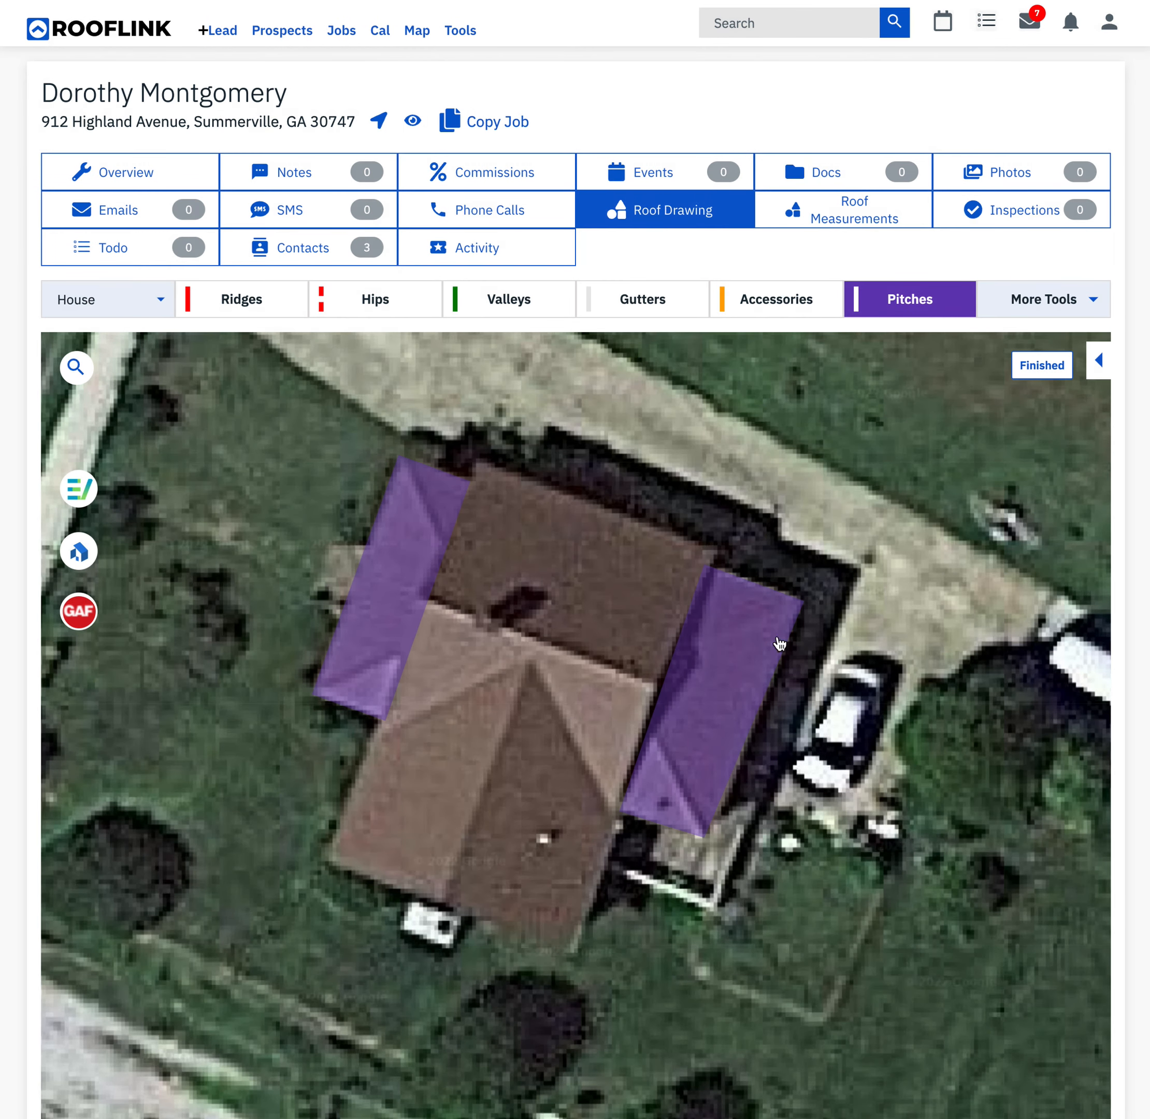
click(476, 460)
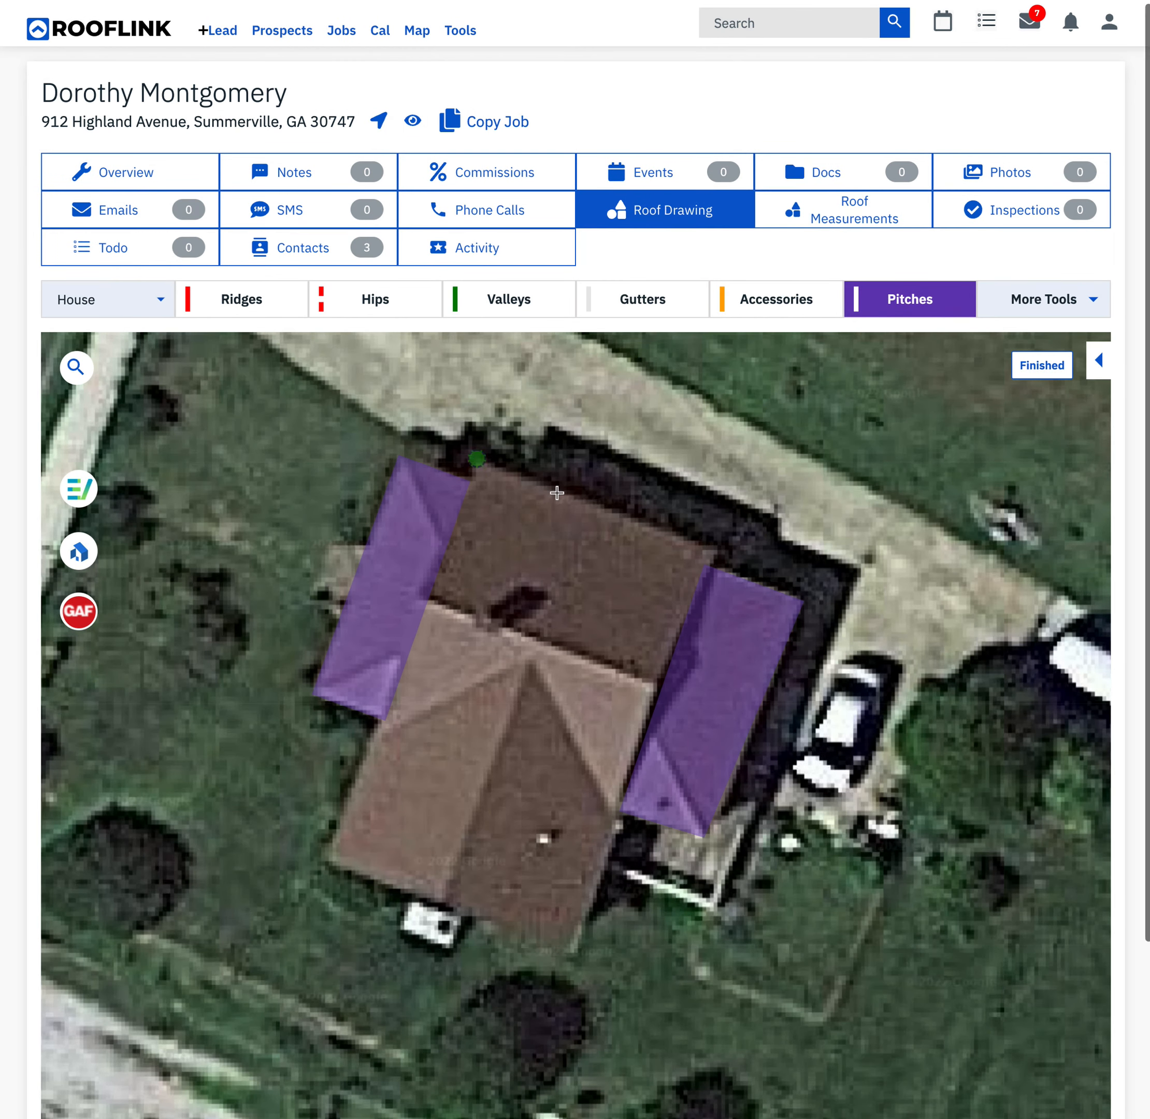
click(718, 548)
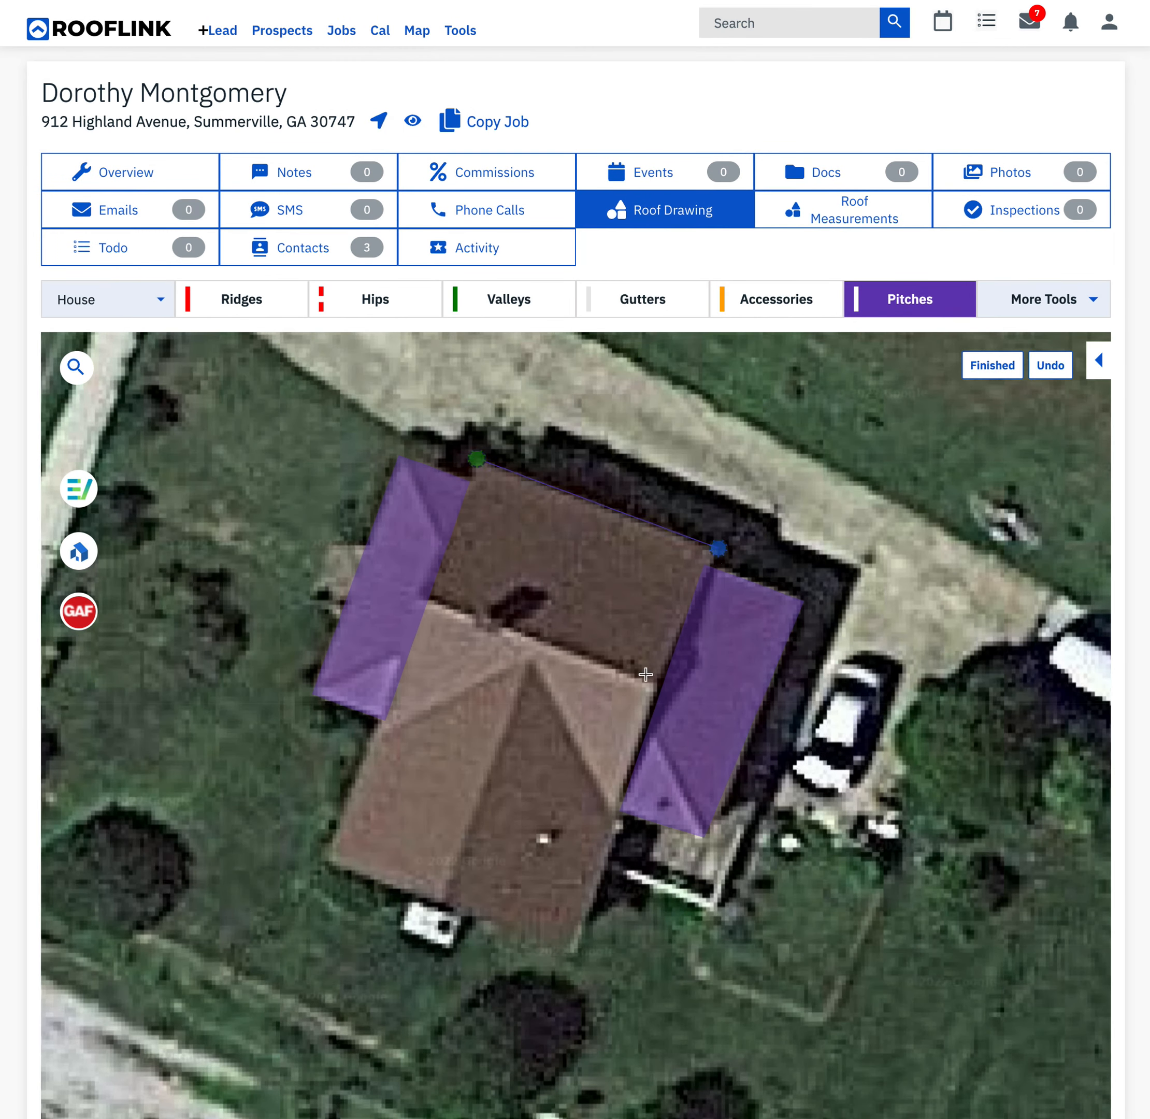
click(612, 810)
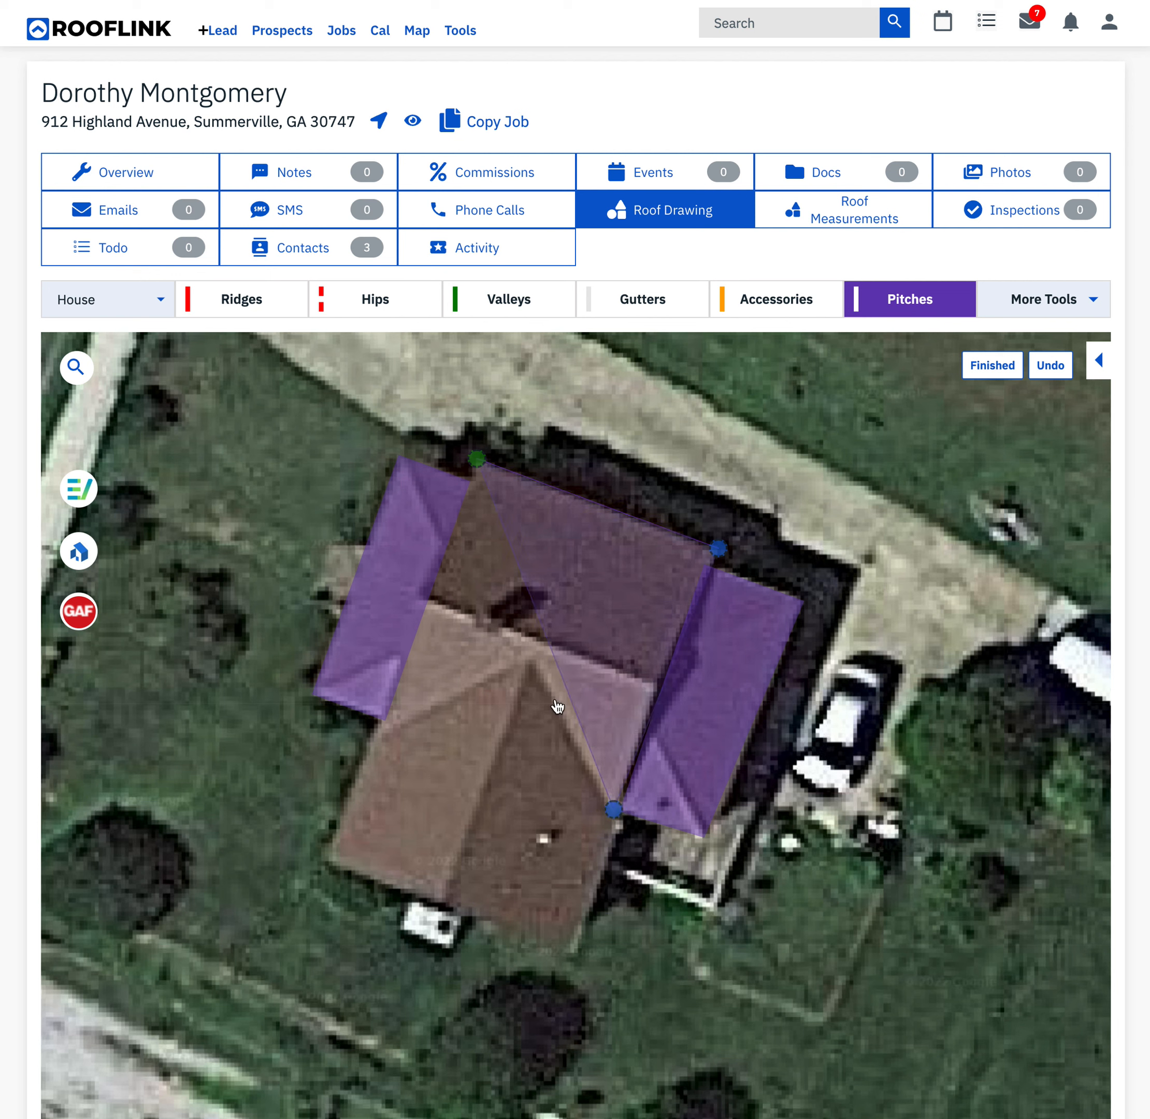
click(531, 660)
click(377, 735)
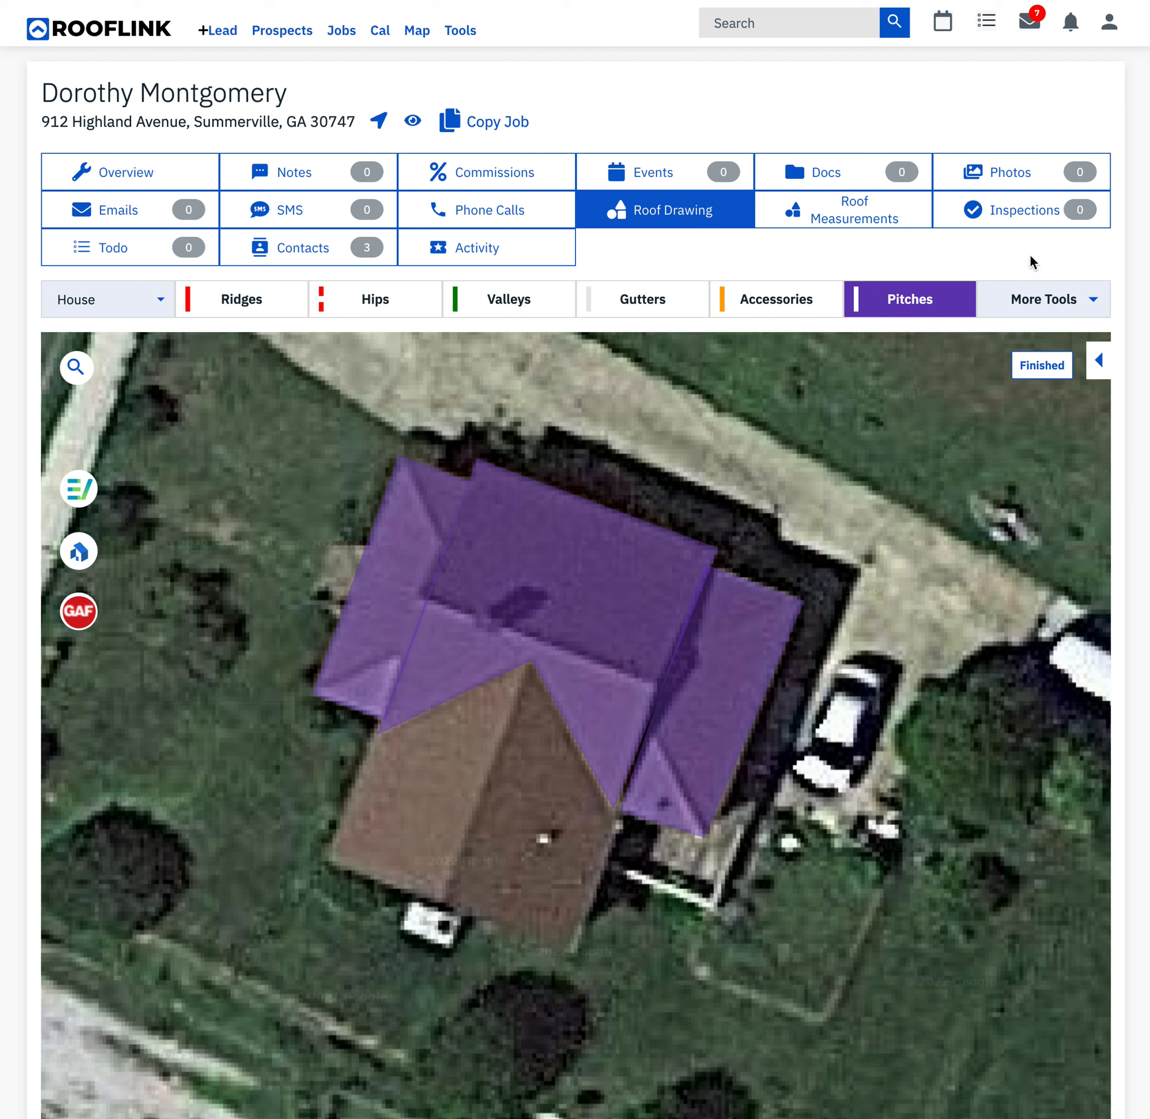
click(1084, 296)
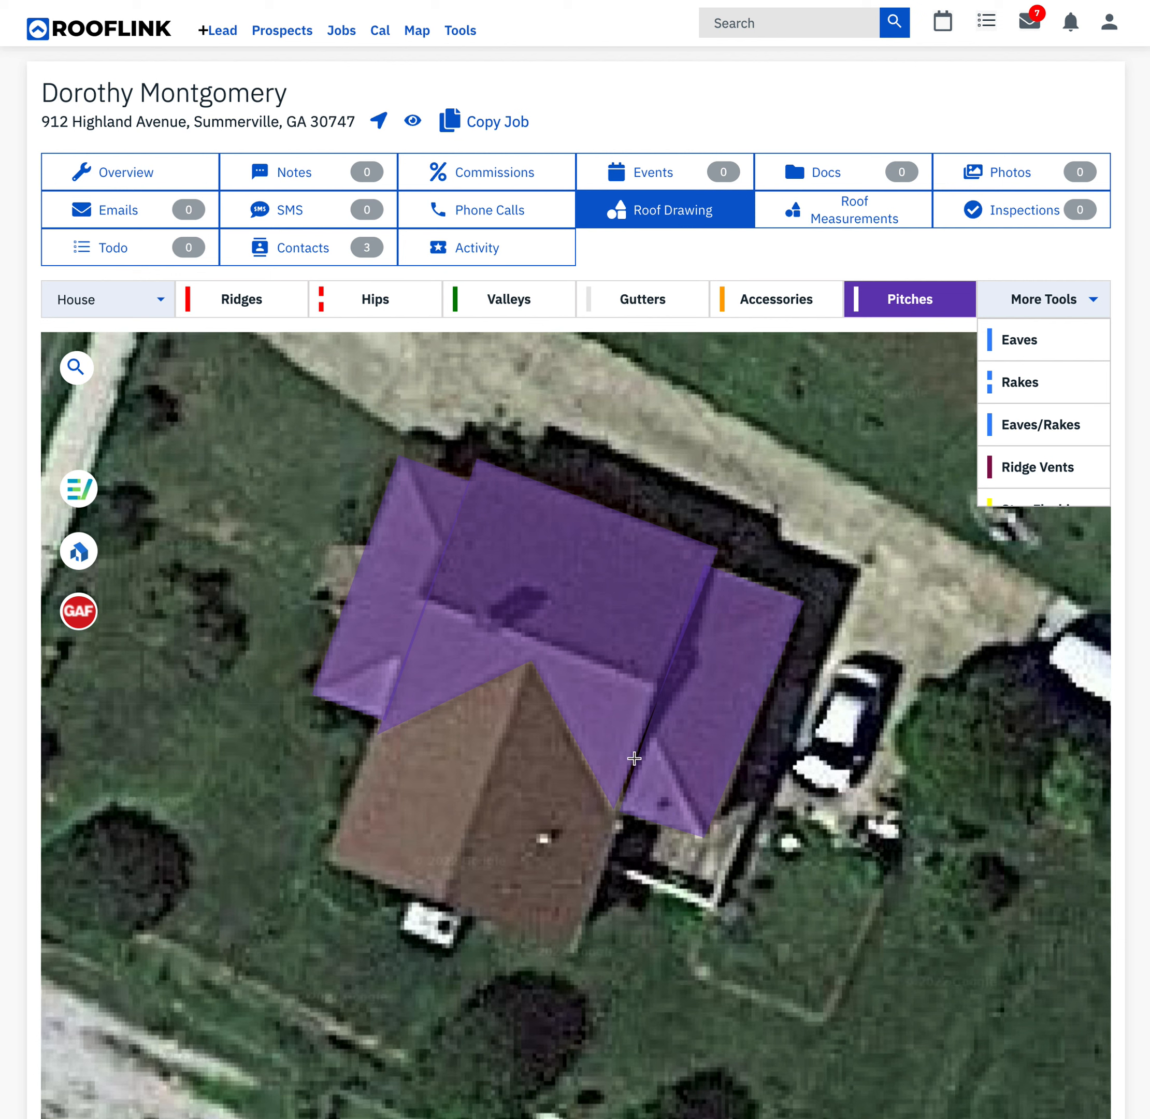
scroll(965, 417, down, 1)
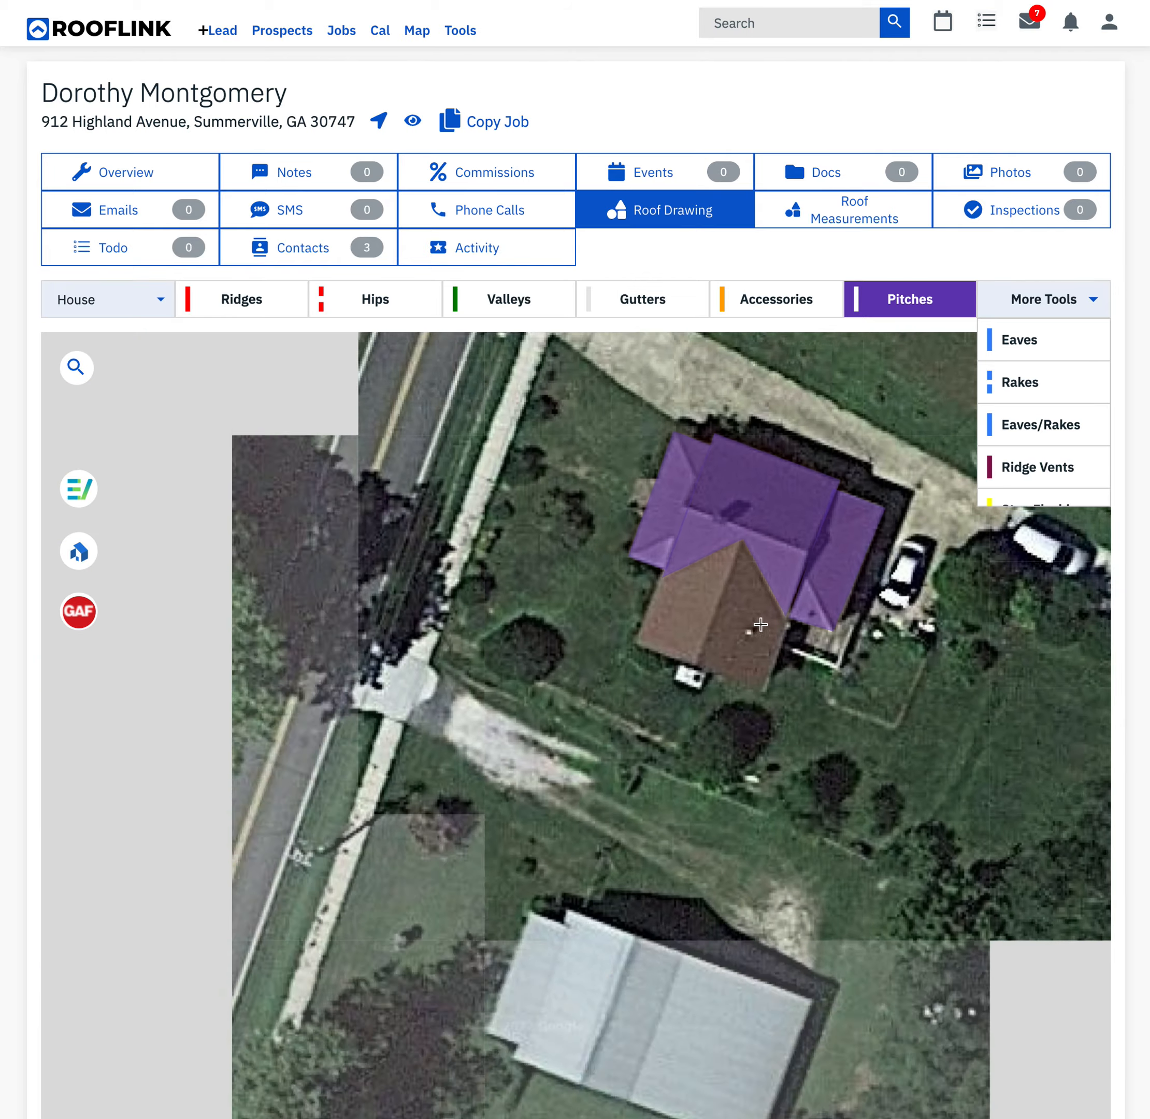
scroll(759, 623, up, 1)
scroll(601, 761, down, 3)
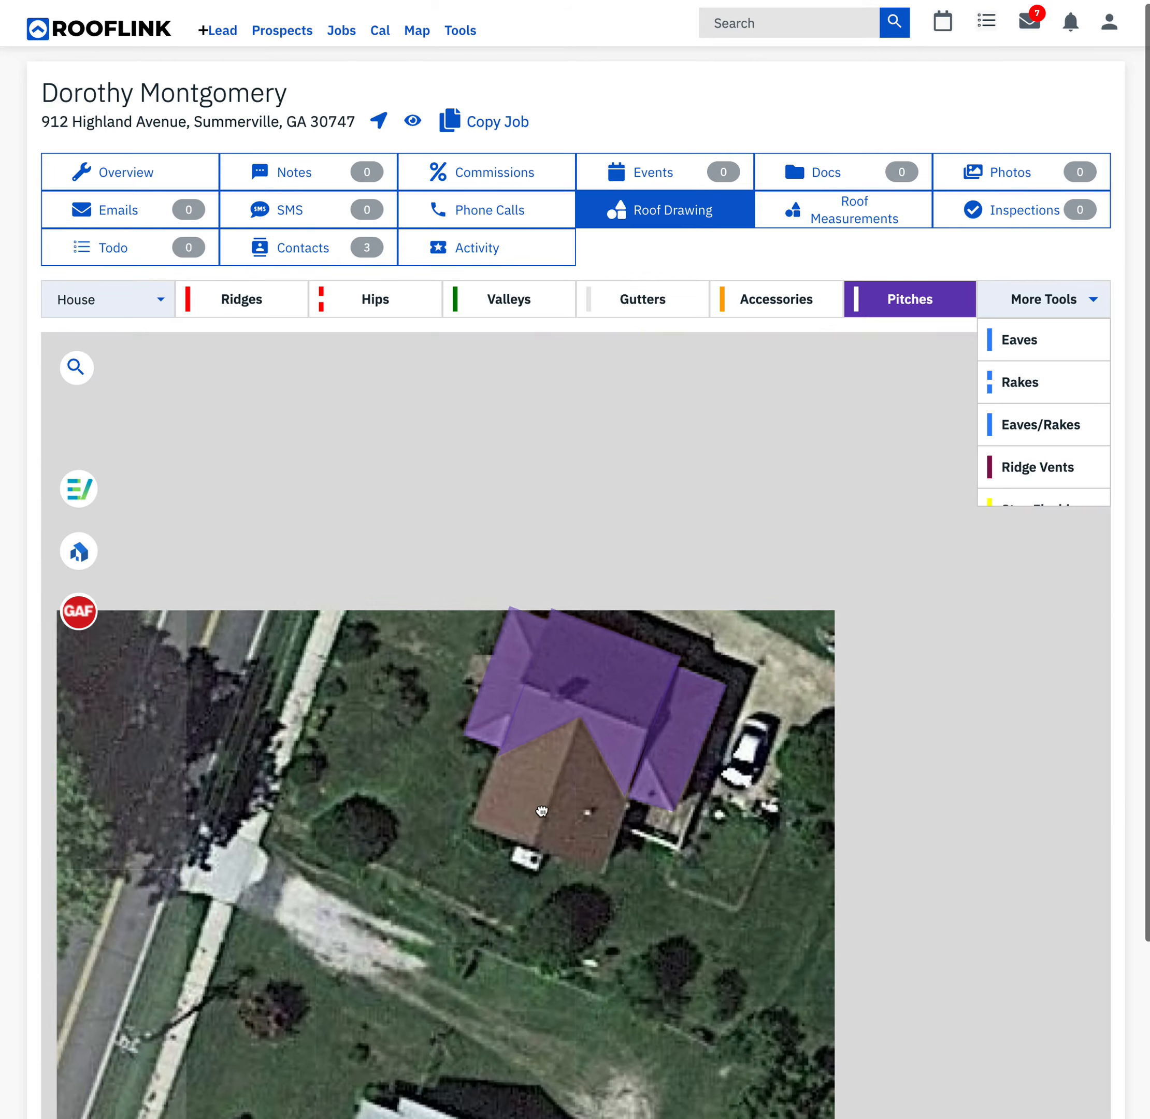
scroll(599, 764, down, 1)
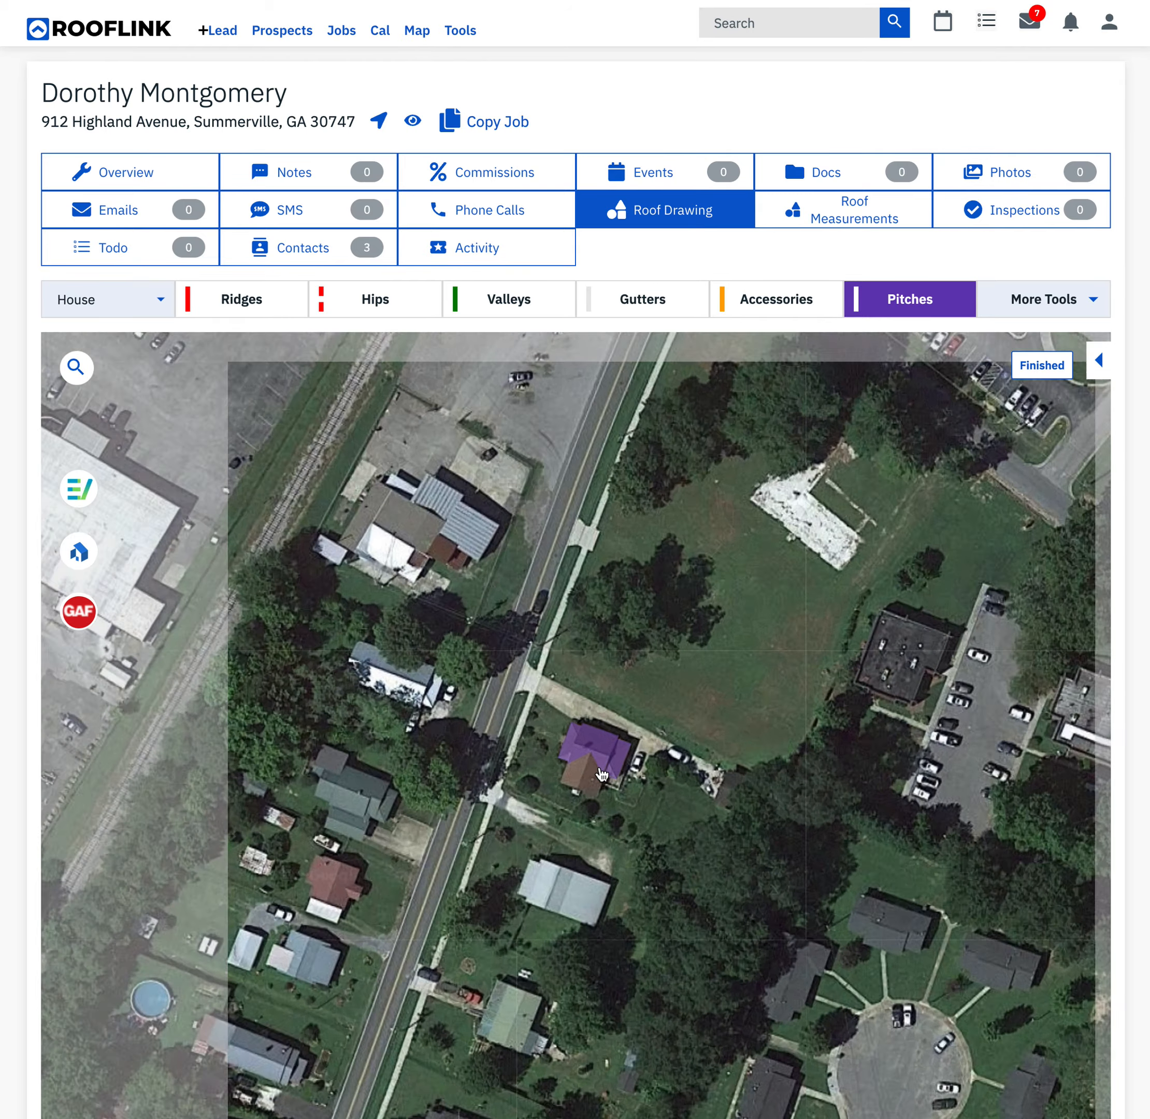
scroll(599, 768, up, 3)
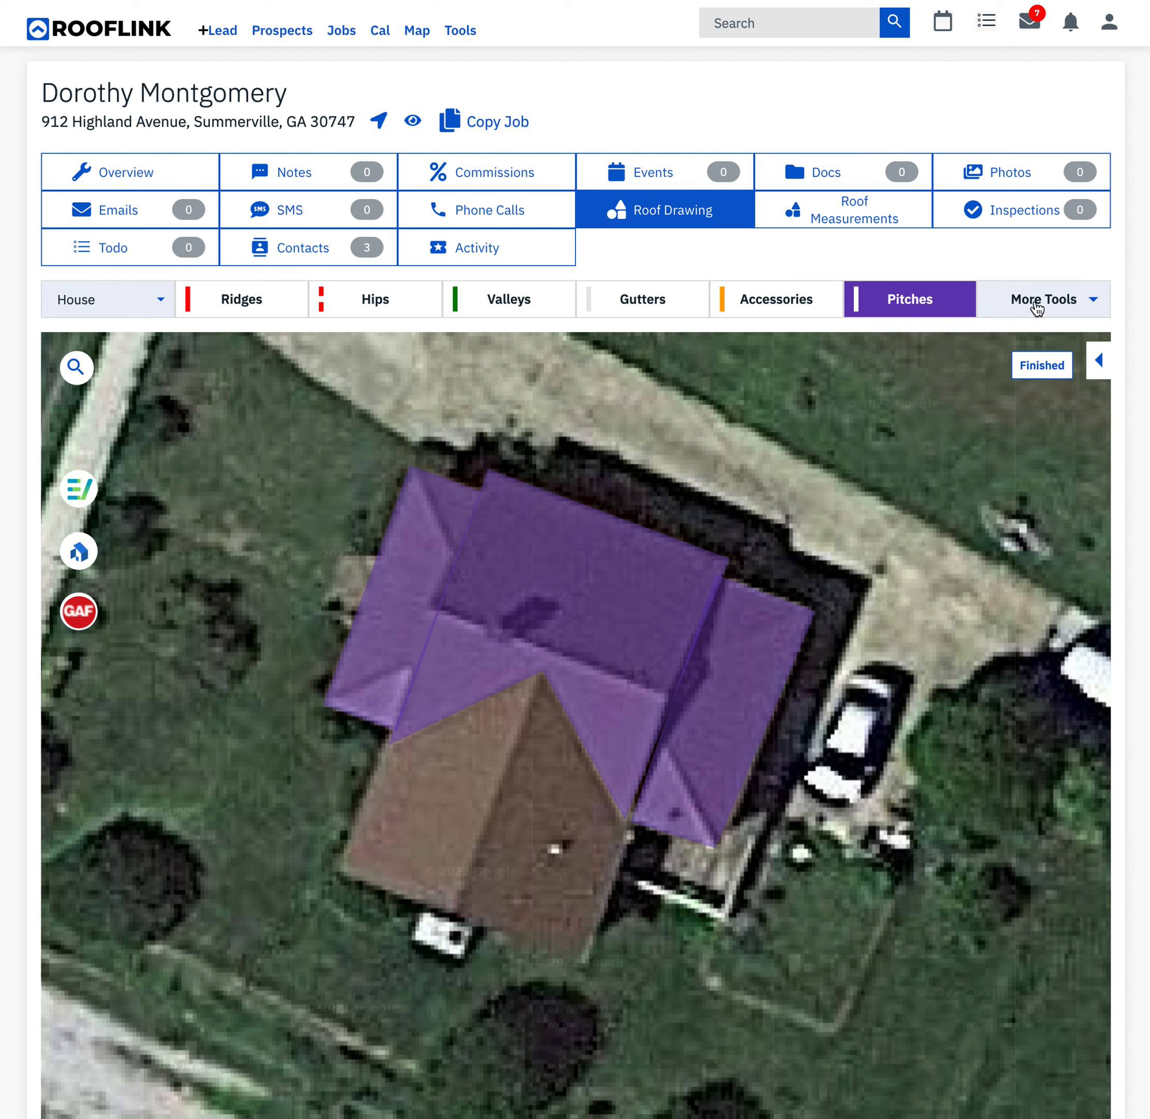
- Finish the pitch areas and draw two rakes along the central roof's eastern edge, meeting at the main ridge end
click(1050, 362)
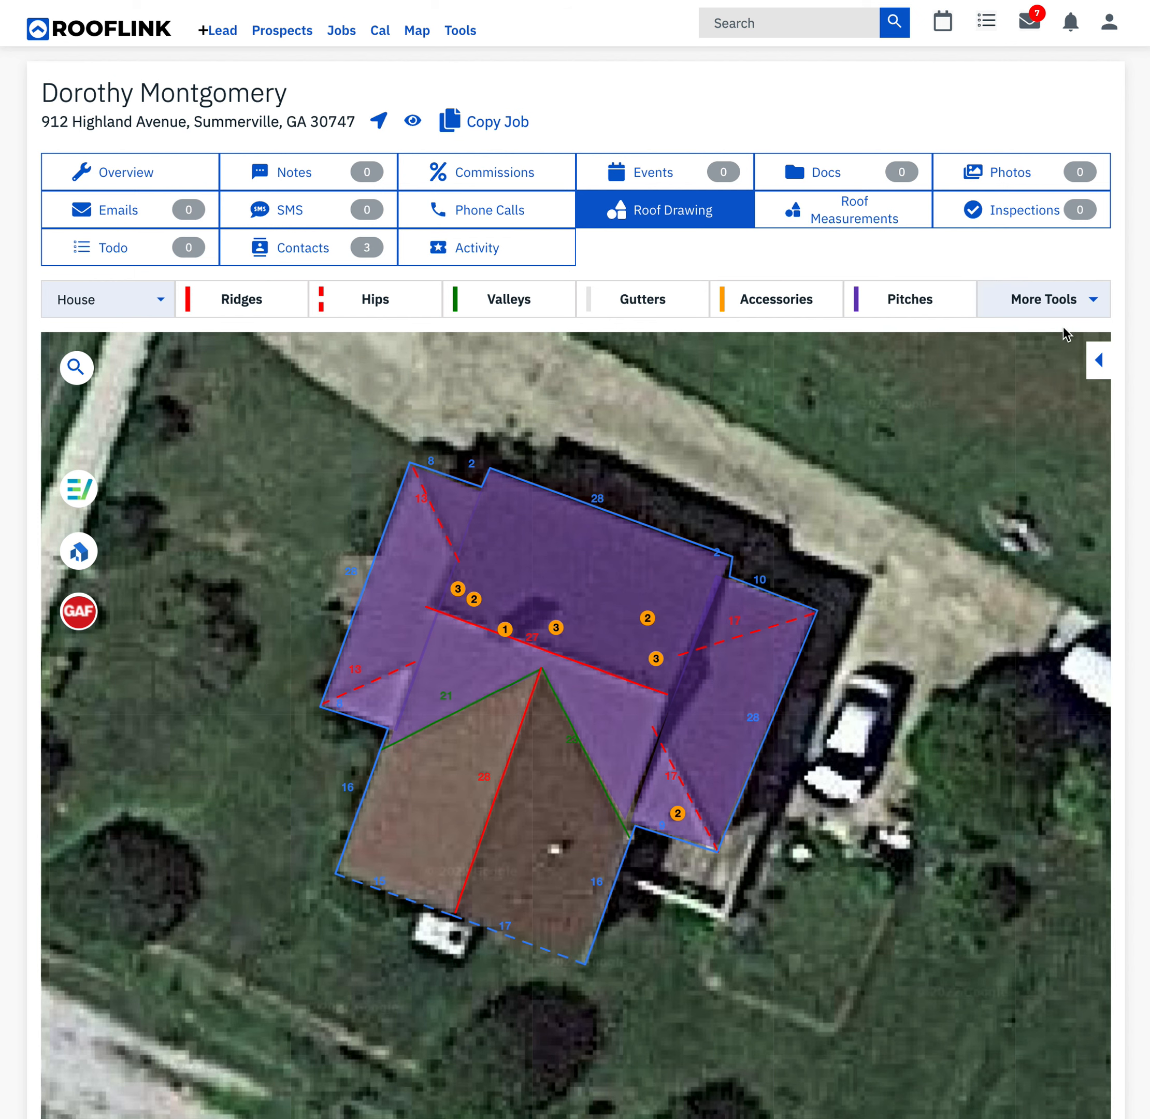
click(1066, 305)
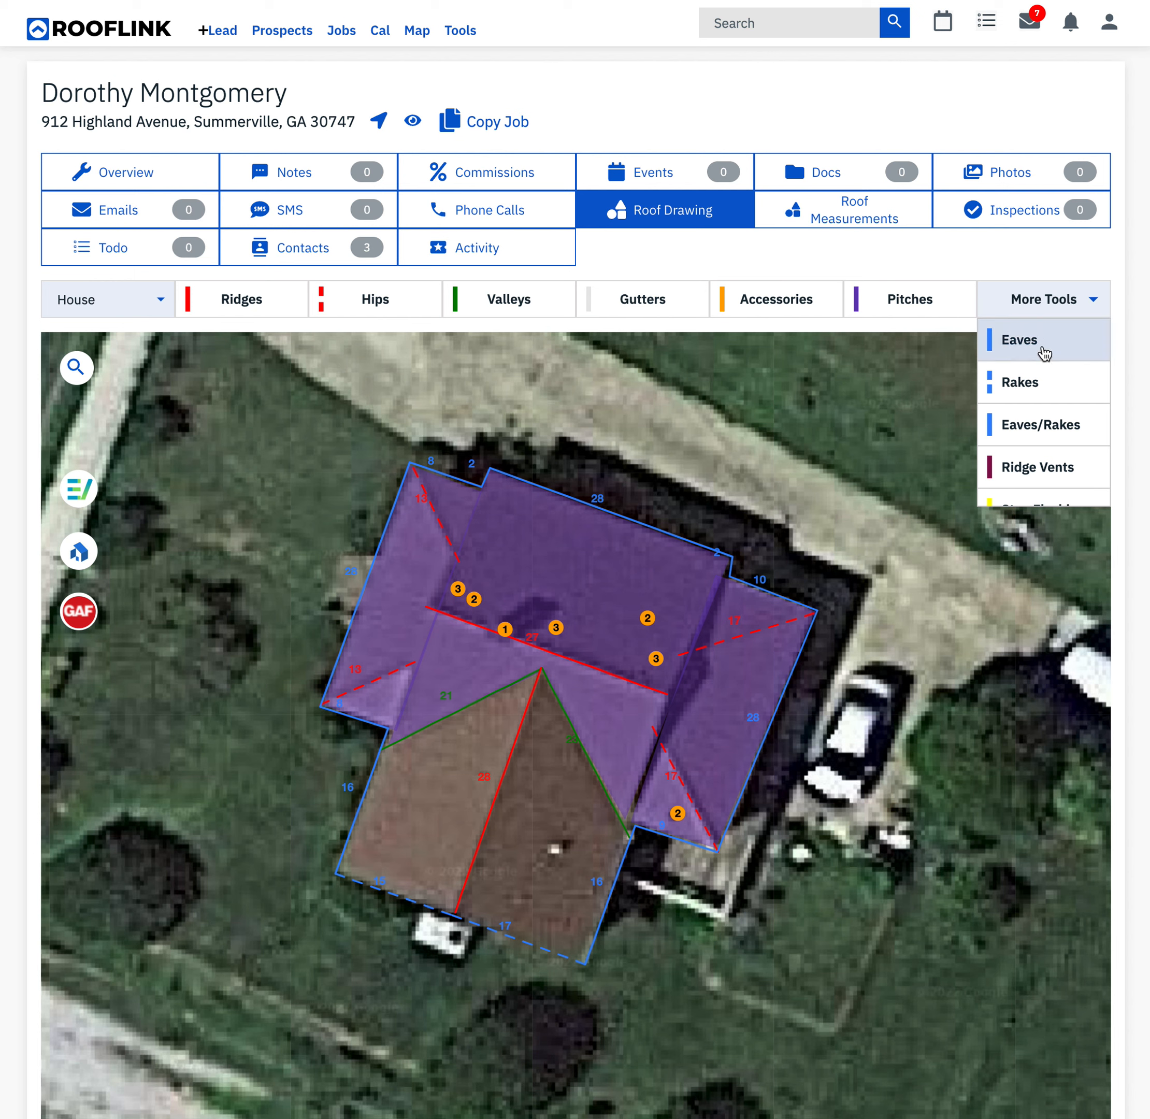
click(1026, 380)
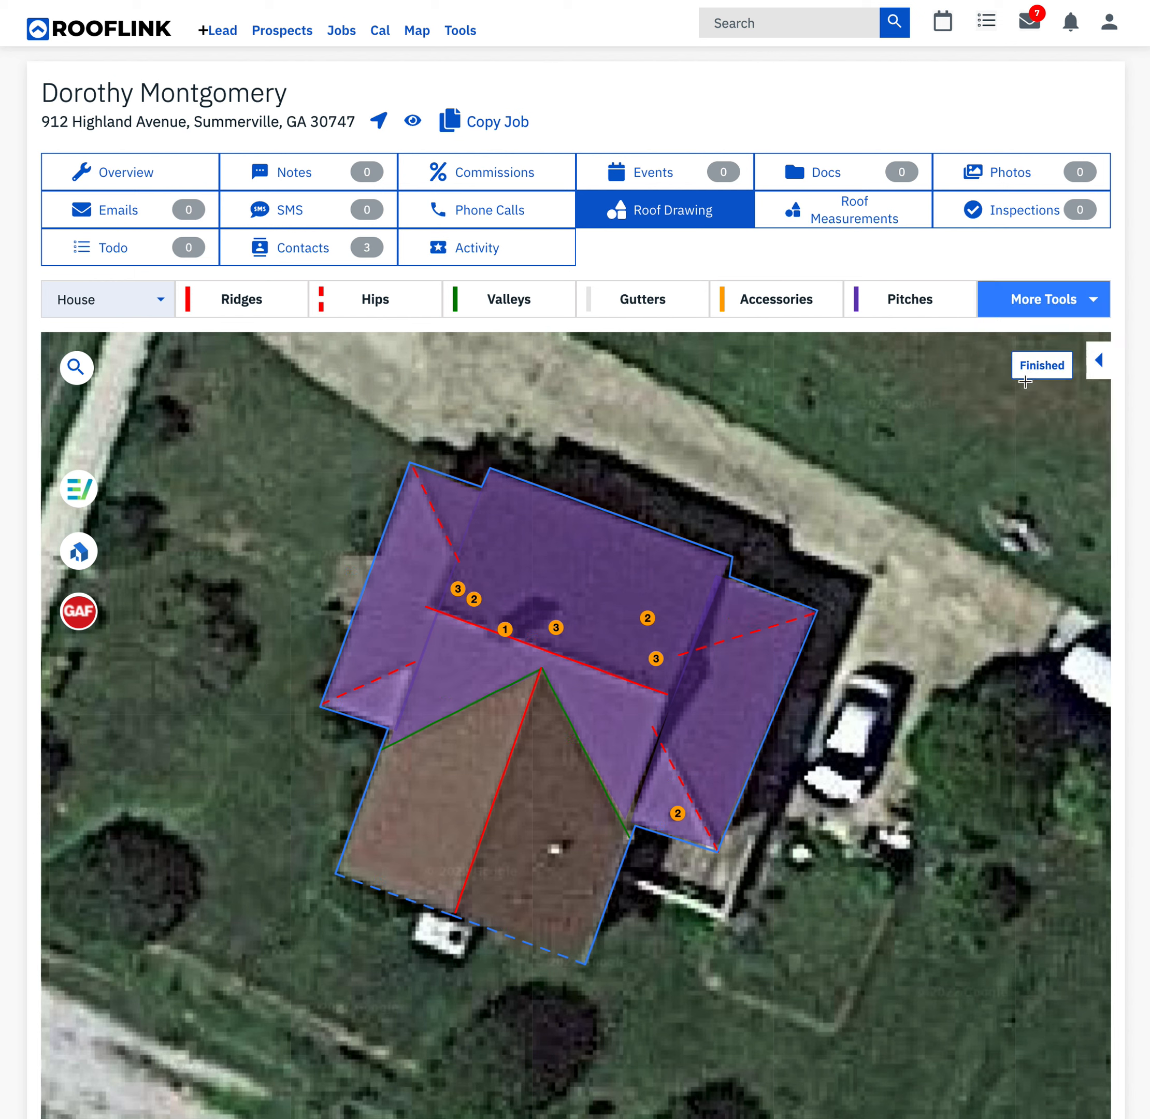
click(731, 557)
click(667, 694)
click(627, 818)
click(669, 694)
- Draw two rakes along the central roof's western edge, from the north and south eaves to the main ridge end
click(489, 471)
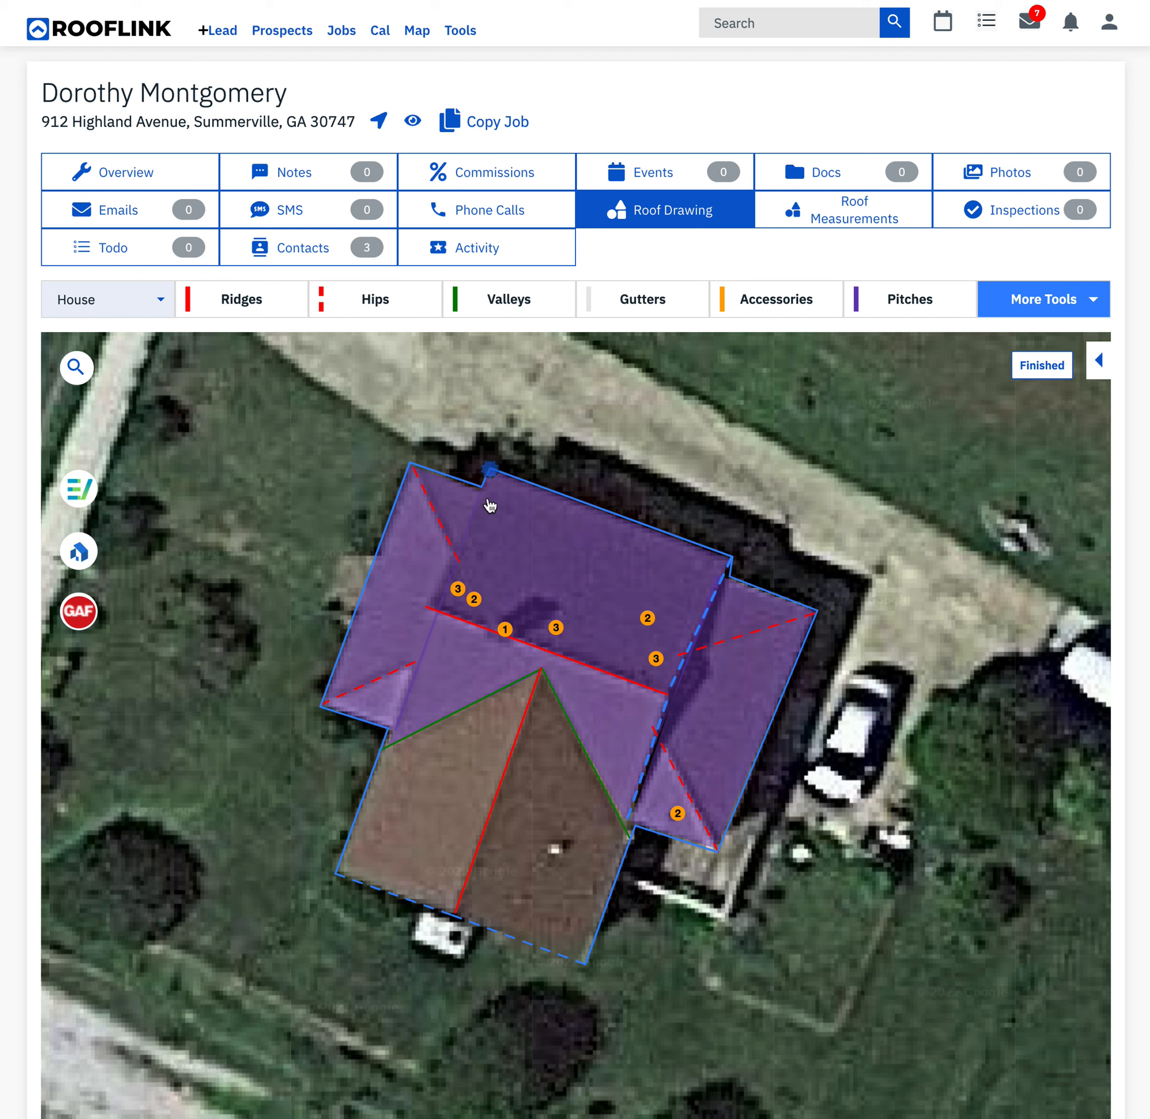
click(428, 607)
click(393, 731)
click(429, 611)
- Find the "Chimney flashing - average (32" x 36")* REPLACE" accessory and place it beside the main ridge near the chimney
click(786, 301)
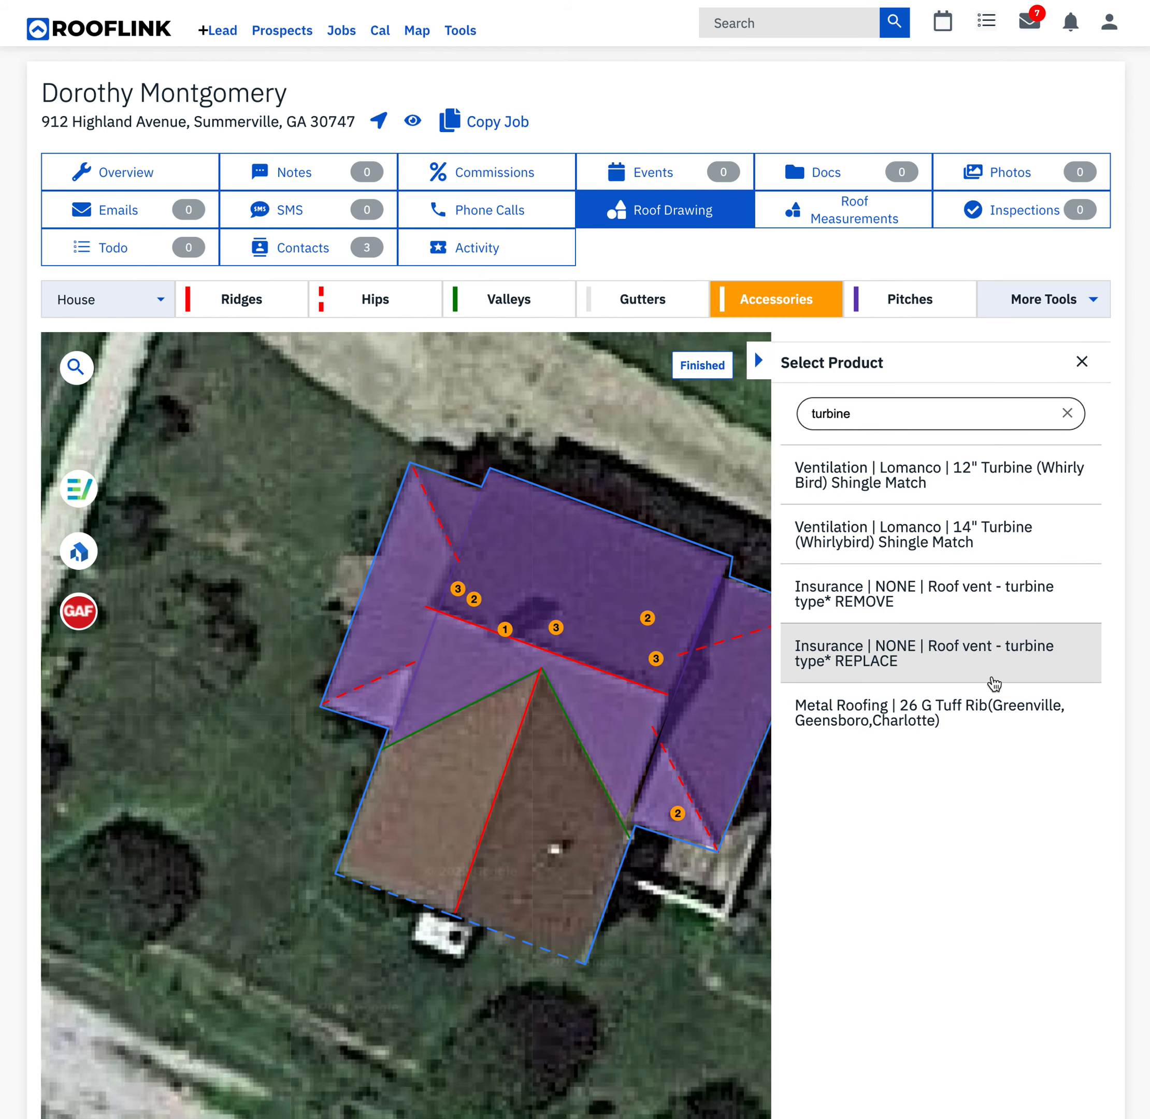
click(1067, 413)
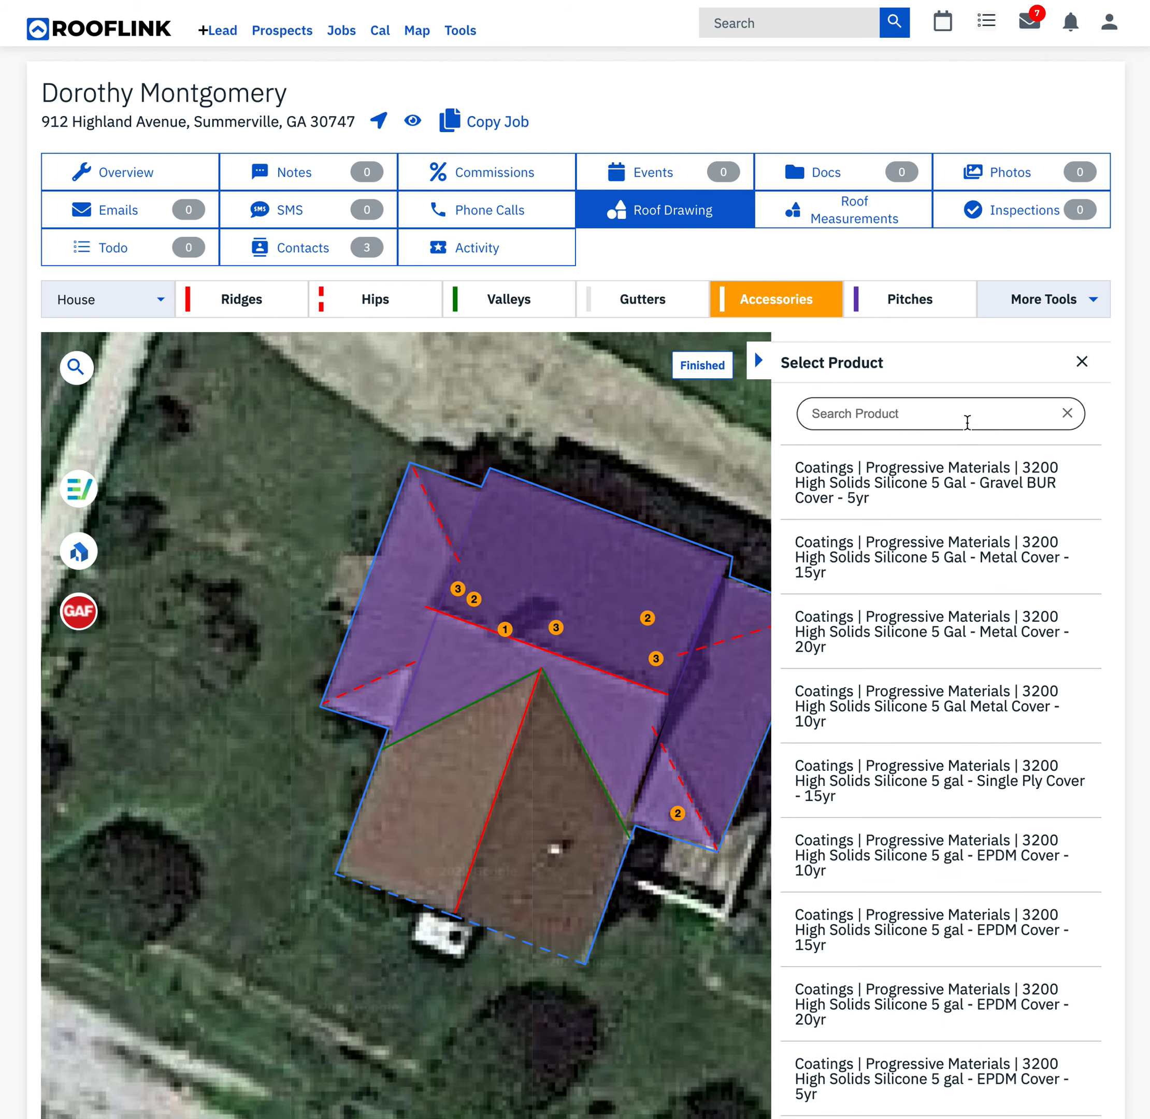
text(chi)
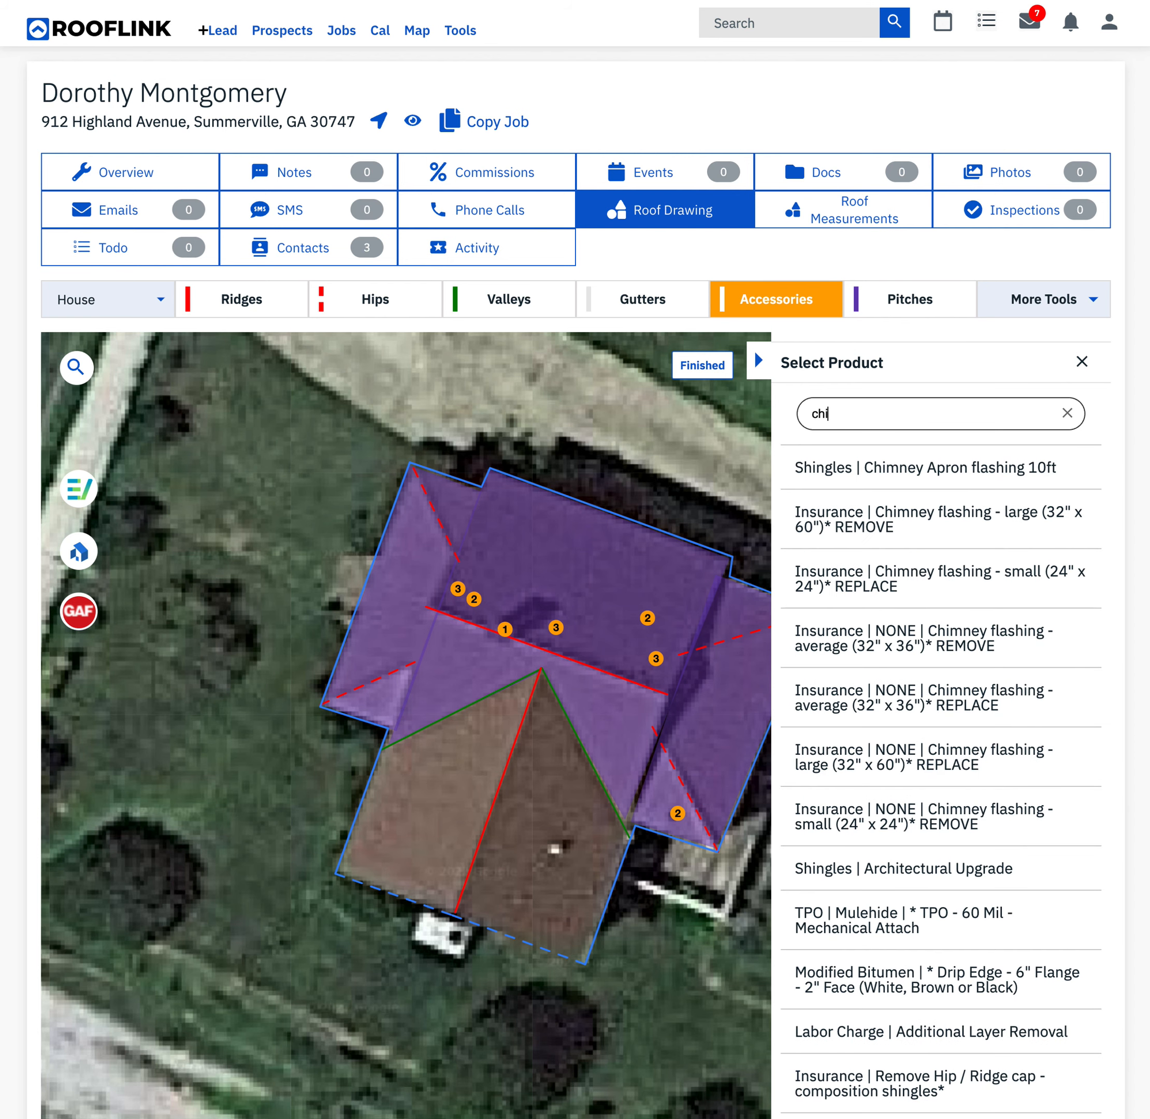
text(mney)
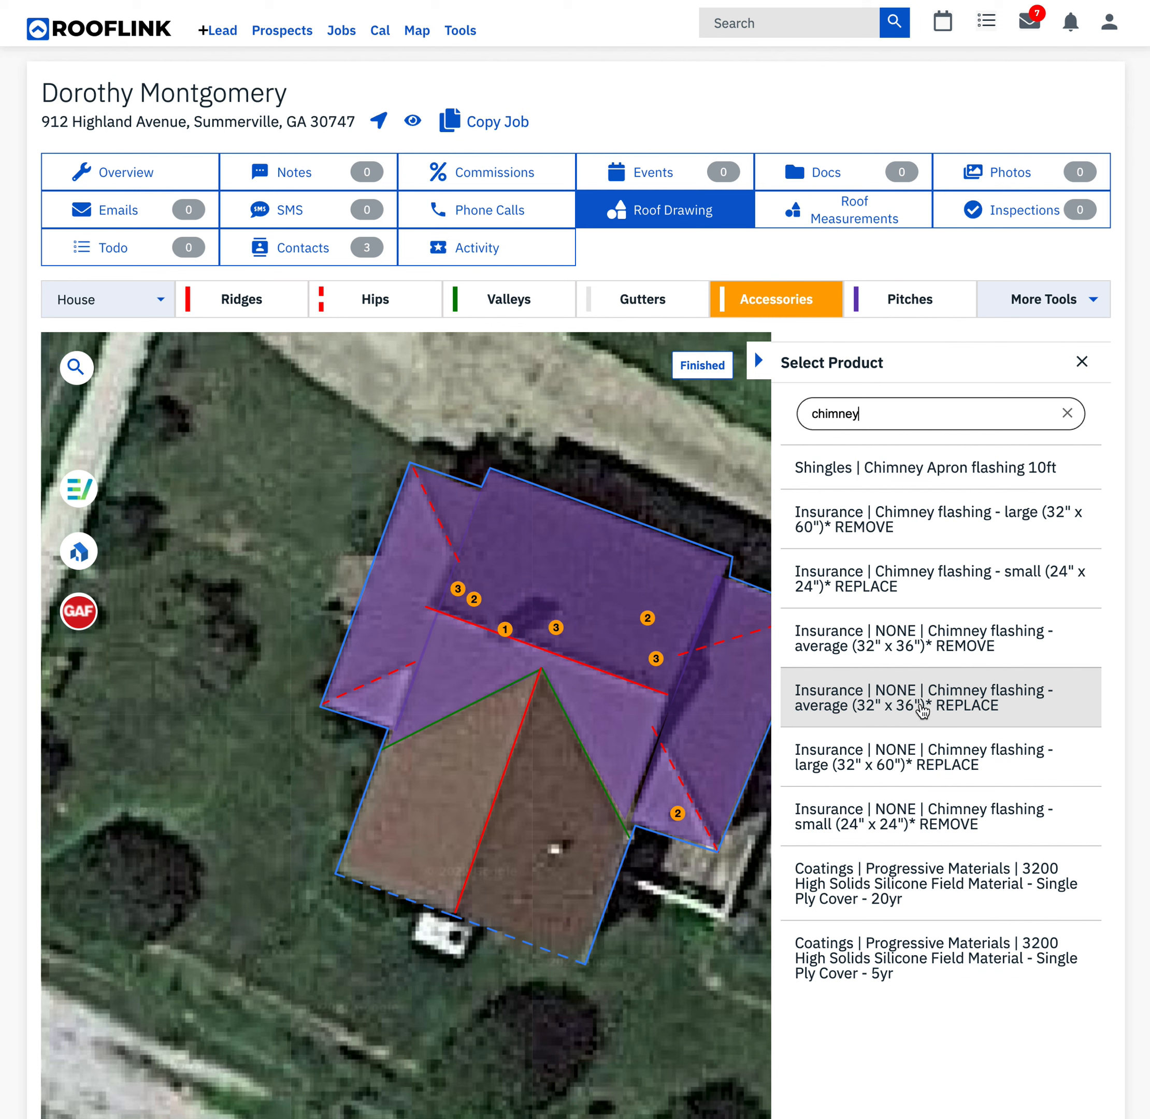
click(922, 708)
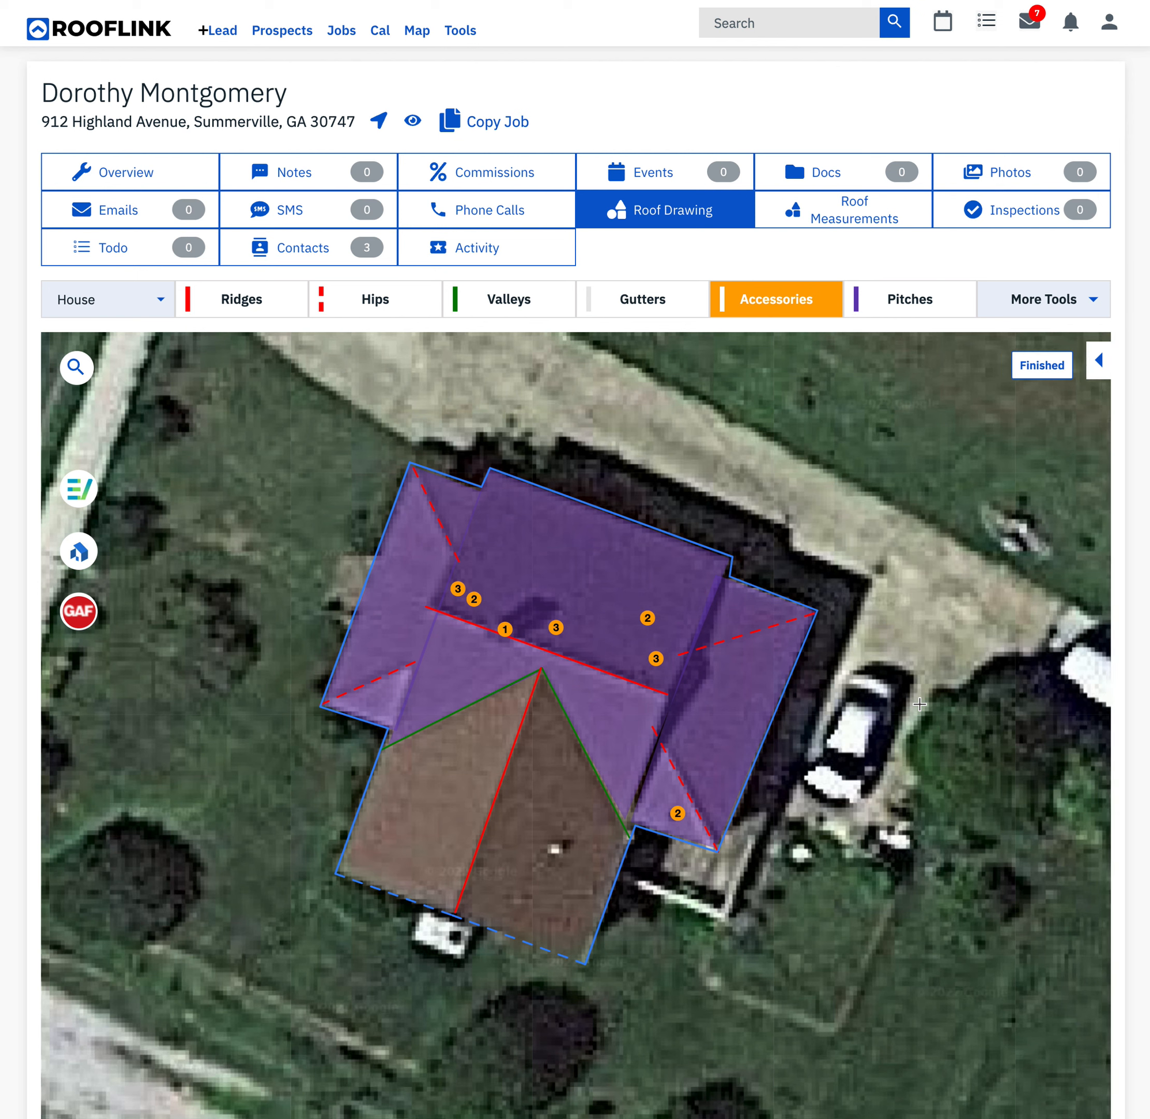
click(524, 628)
- Draw step flashing where the eastern extension meets the central roof, from each hip's inner end to the nearest eave
click(1073, 301)
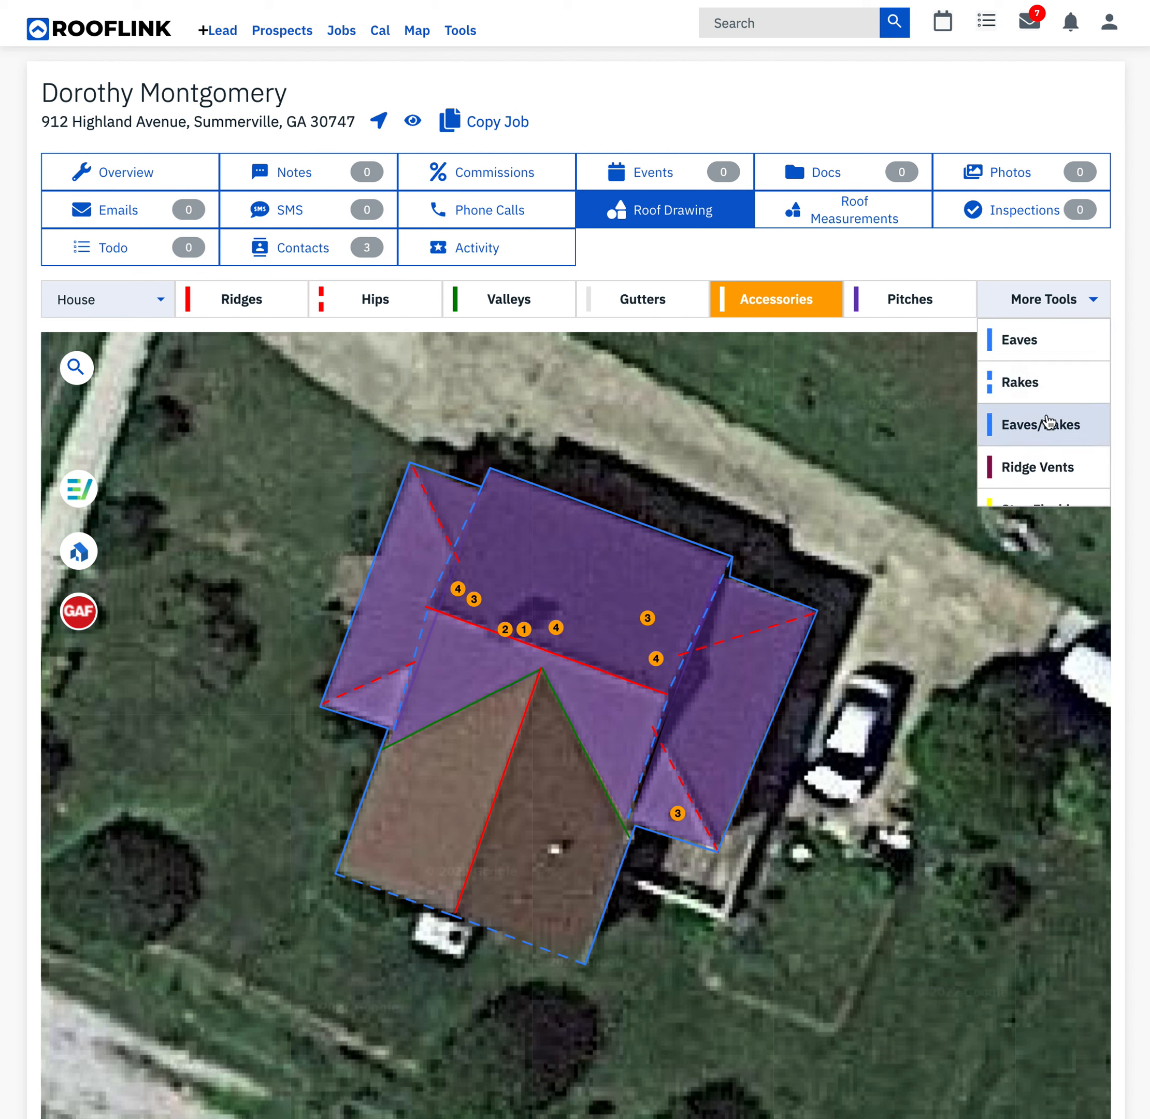
scroll(1047, 419, down, 3)
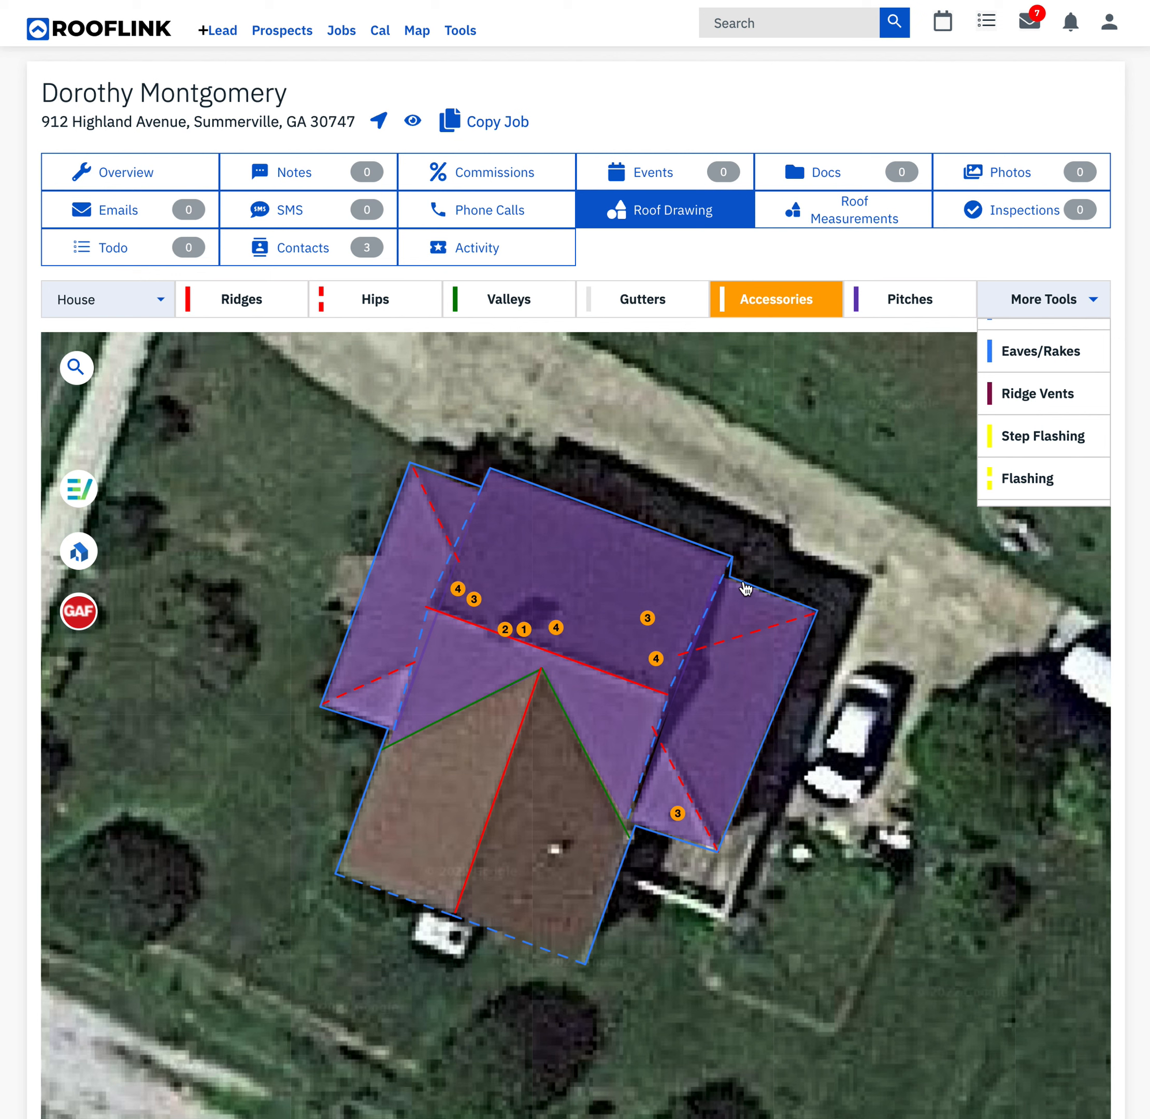
click(1031, 441)
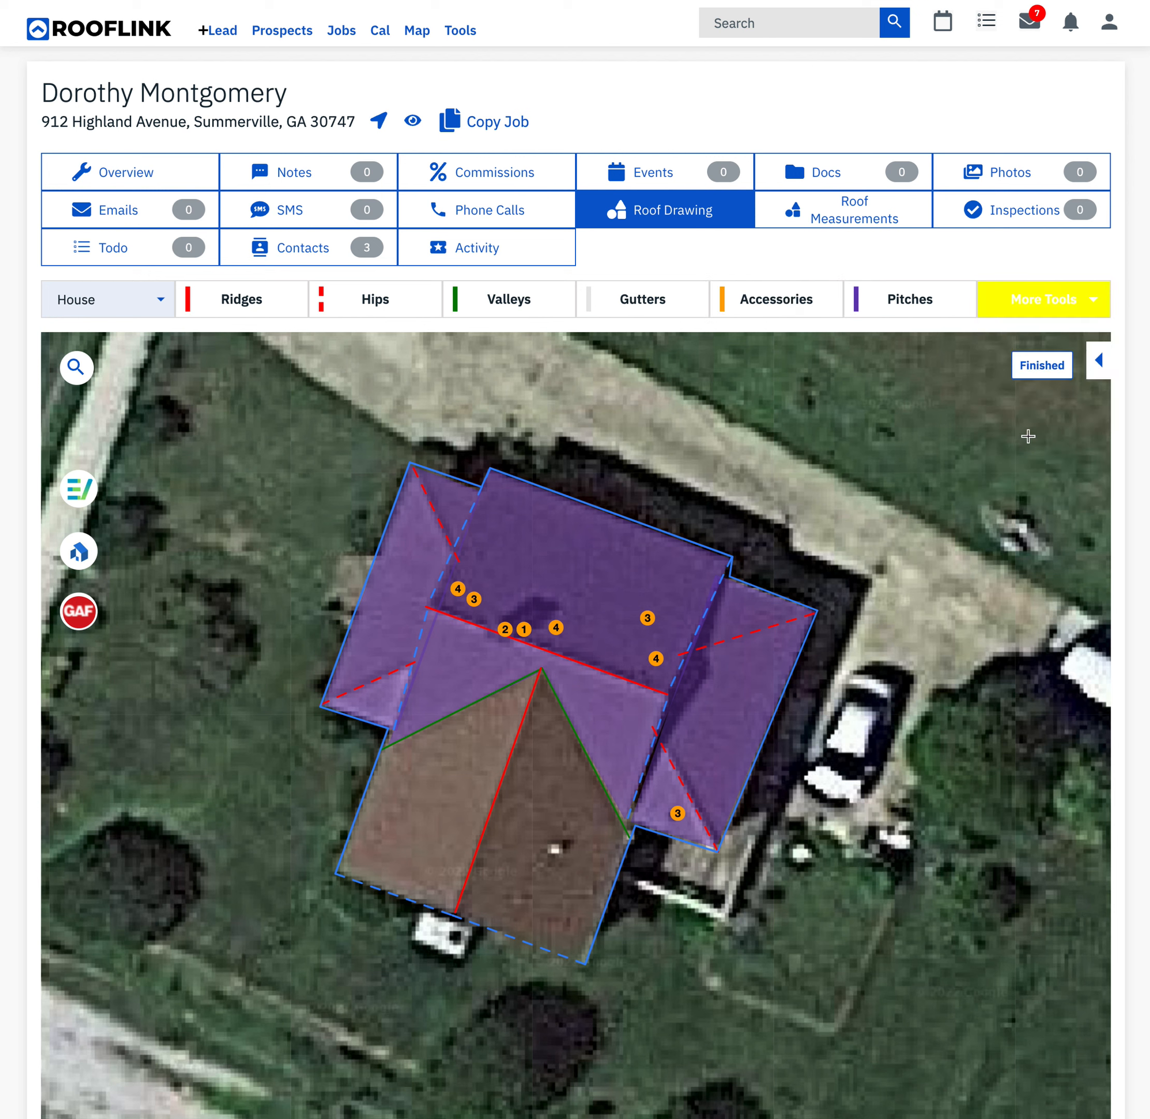
click(686, 654)
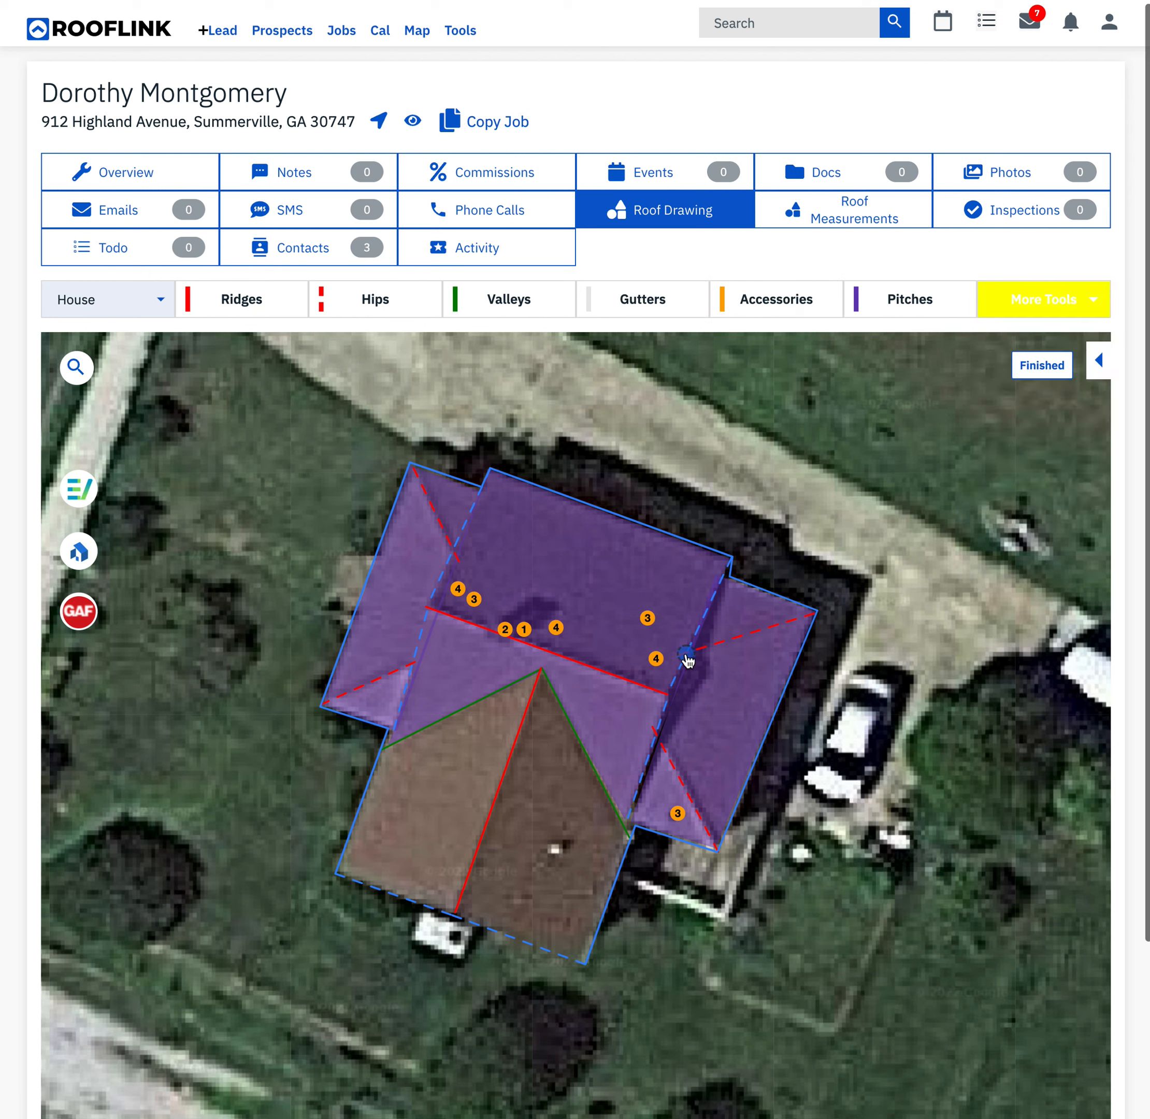
click(723, 579)
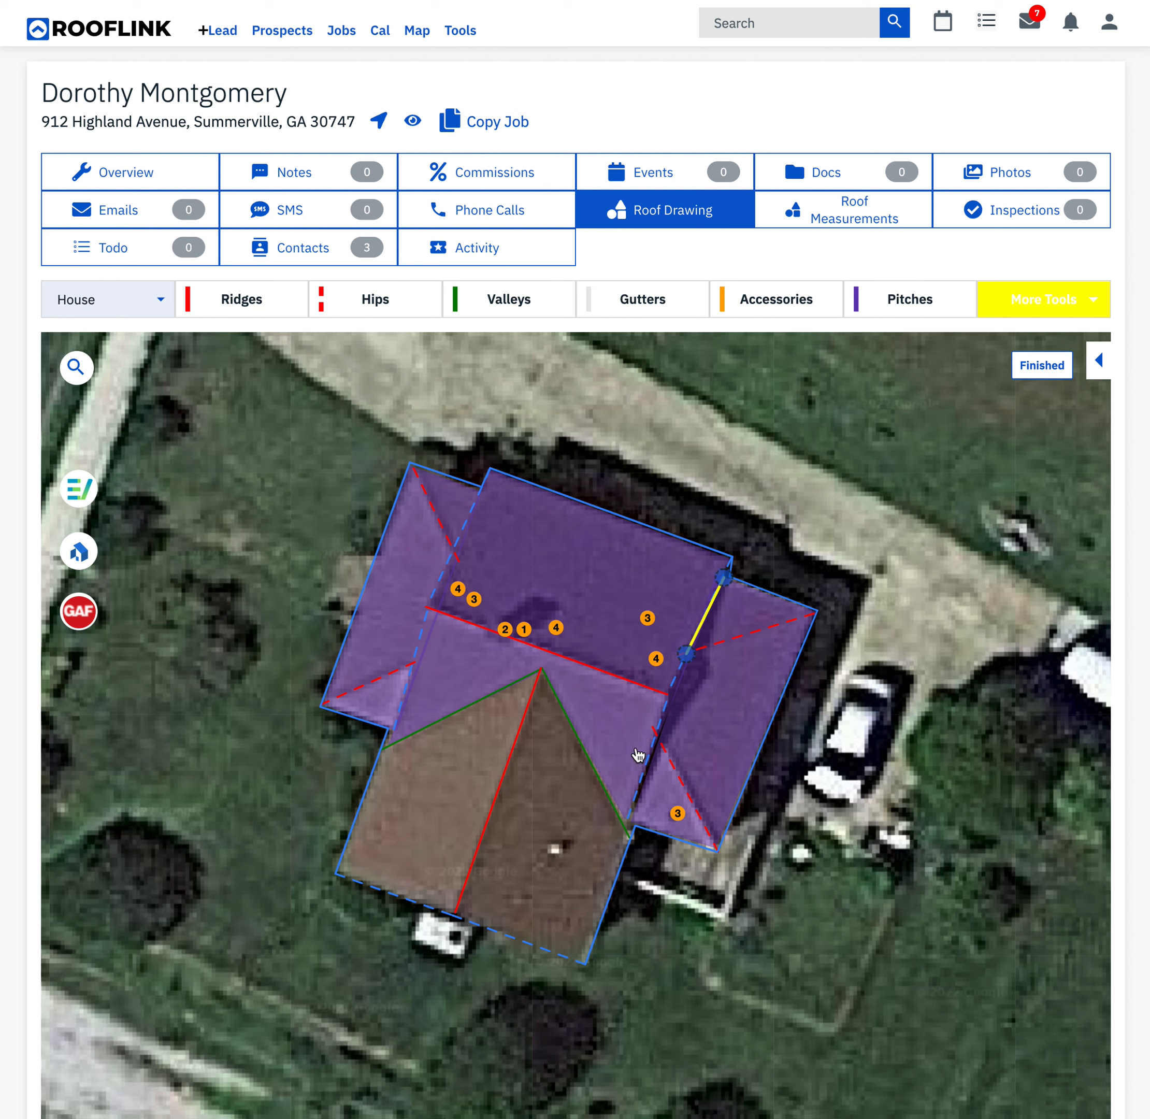
click(656, 736)
click(632, 823)
- Draw step flashing where the western extension meets the central roof, from each hip's inner end to the nearest eave
click(456, 556)
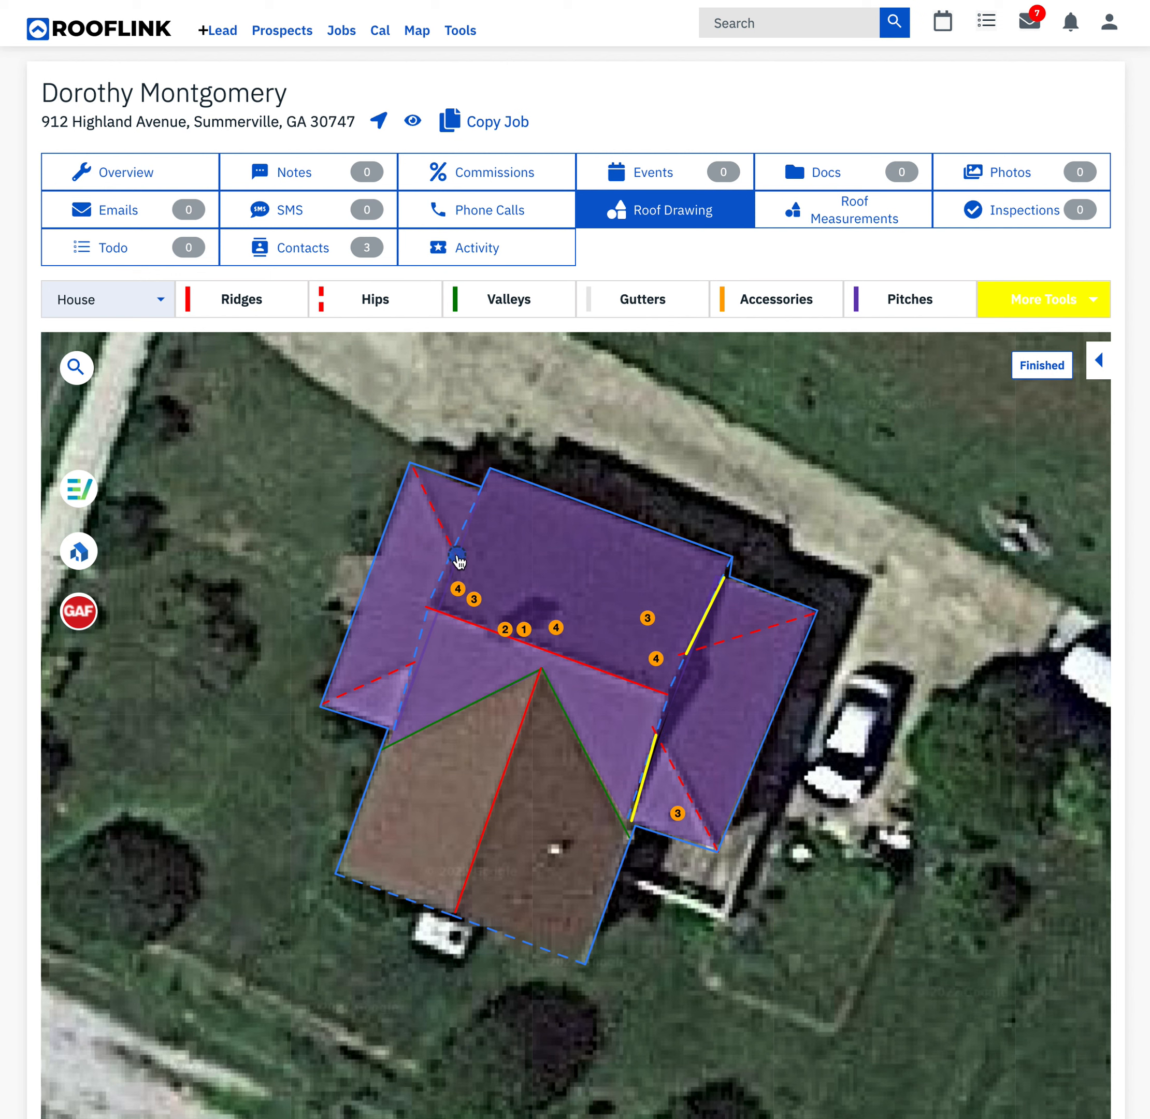
click(483, 490)
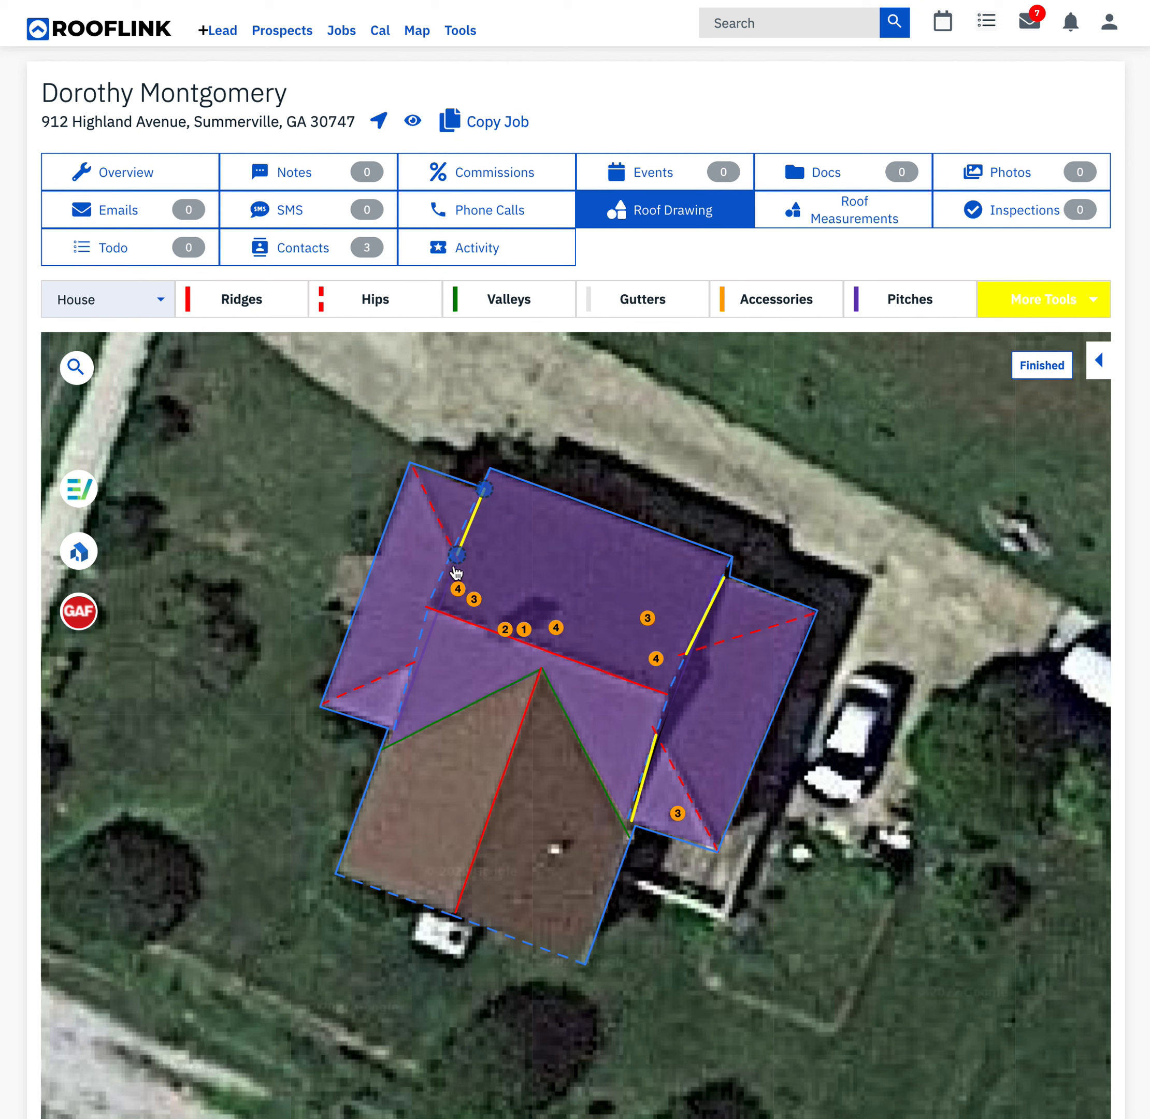
click(428, 657)
click(399, 732)
- Draw flashing between the step flashing segments on both the eastern and western extensions, and finish the drawing
click(1021, 300)
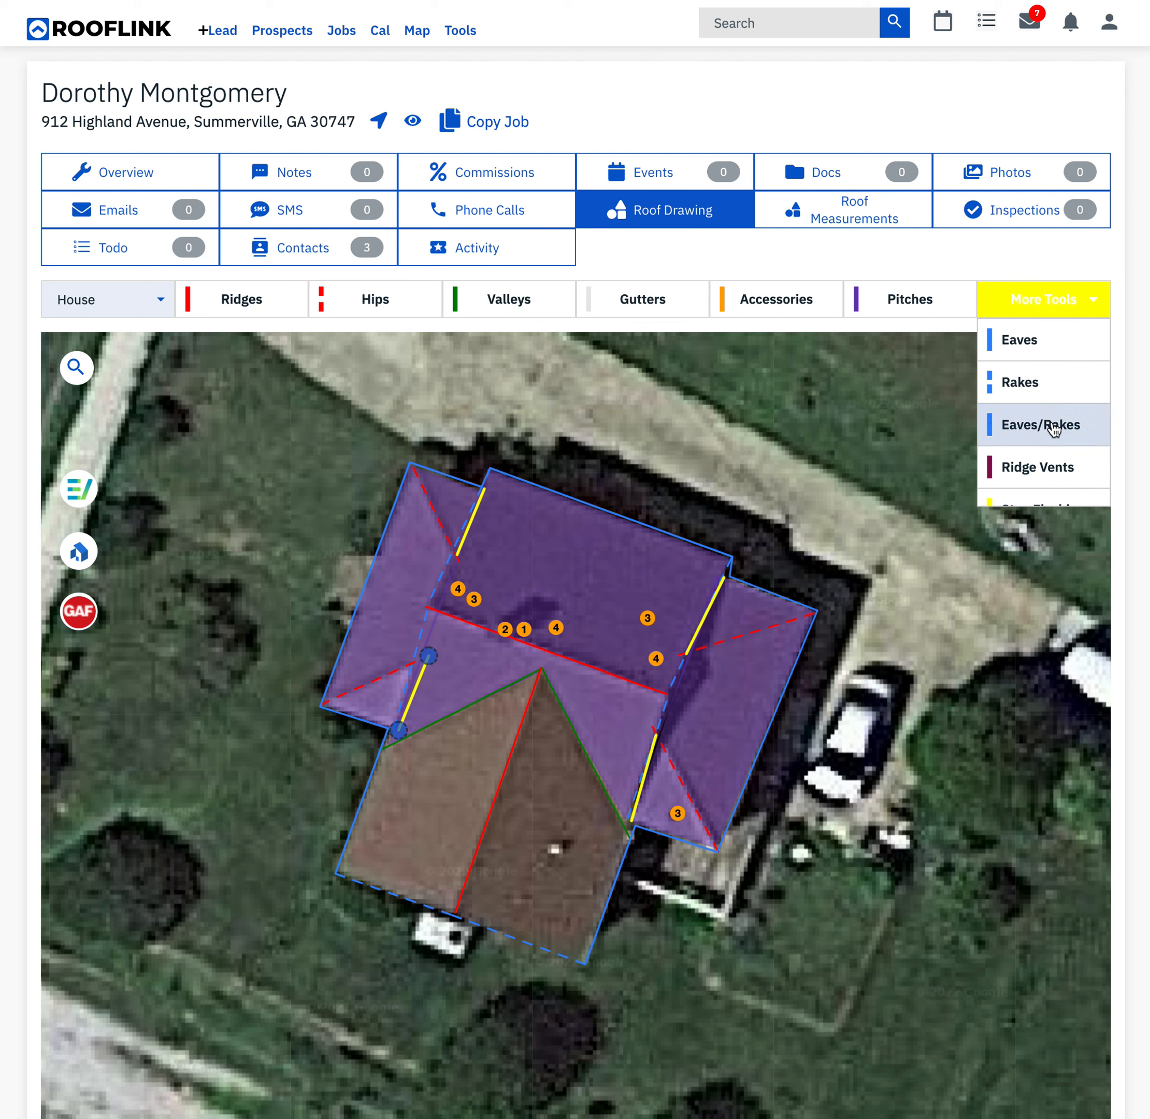
scroll(1050, 426, down, 2)
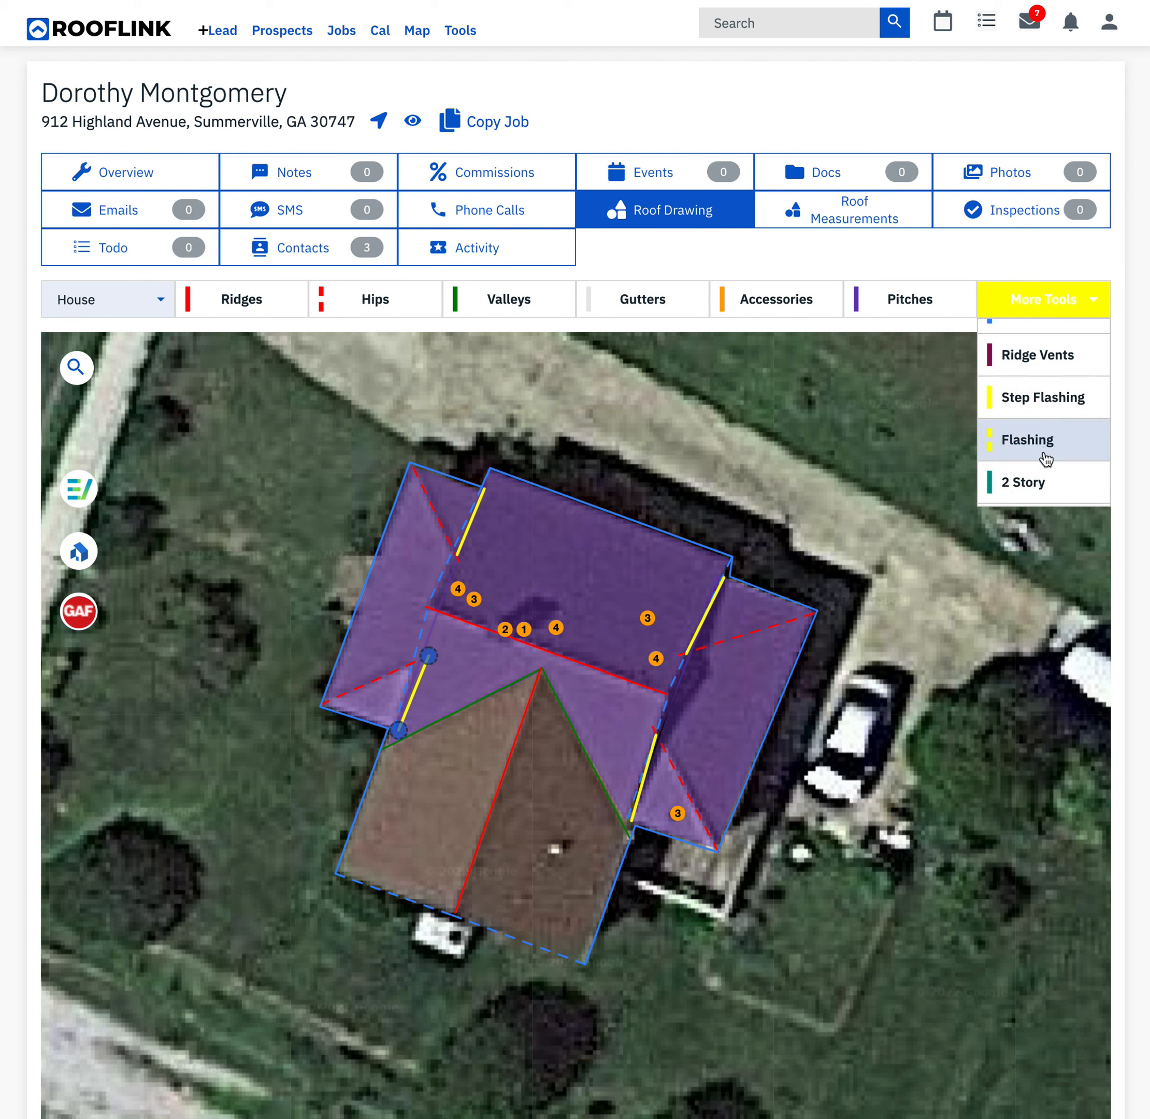
click(1047, 455)
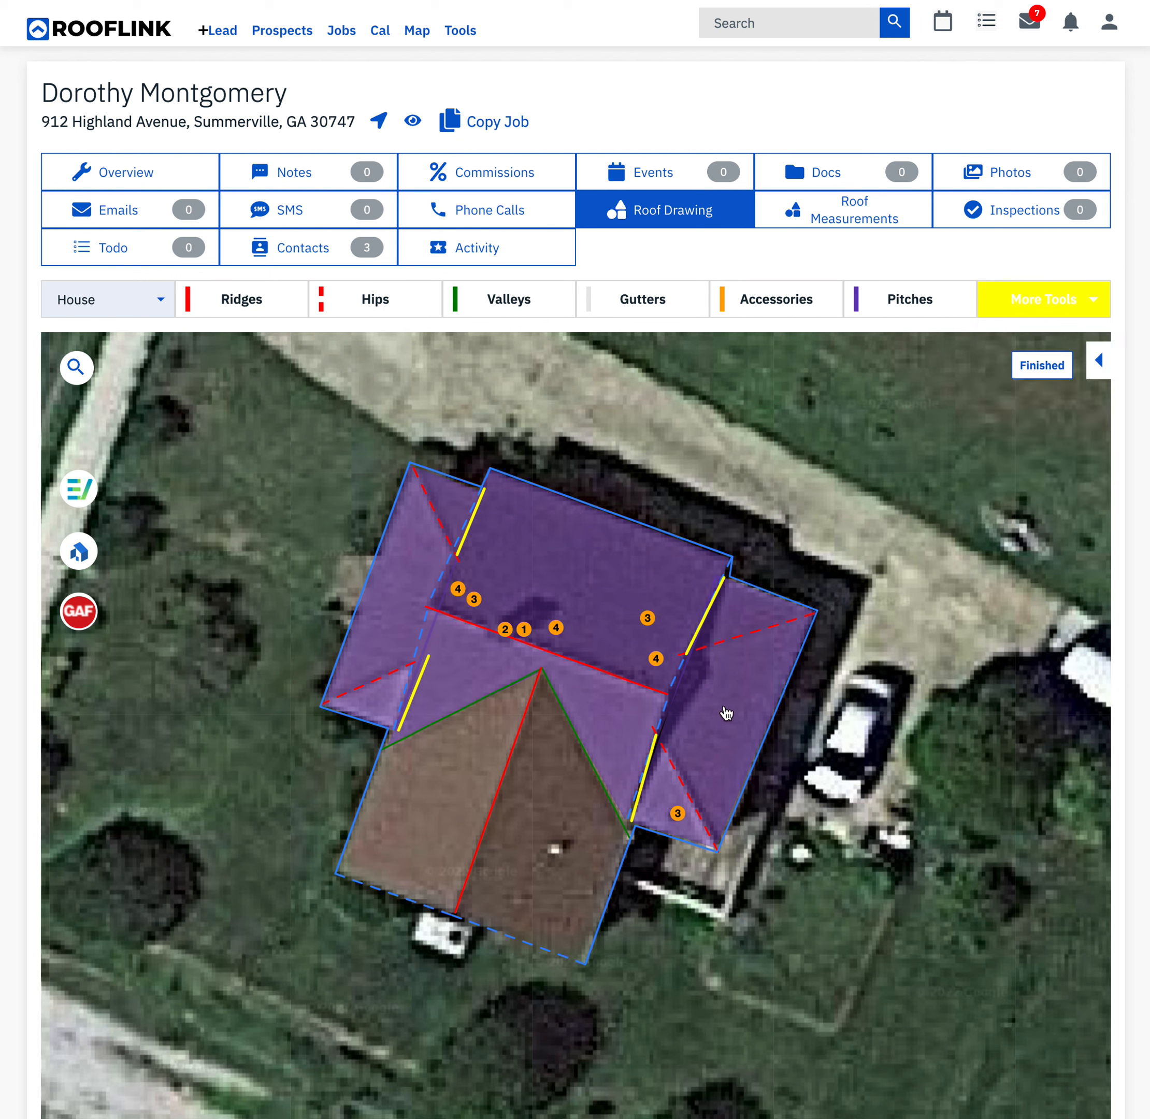
click(659, 733)
click(687, 654)
click(456, 556)
click(429, 655)
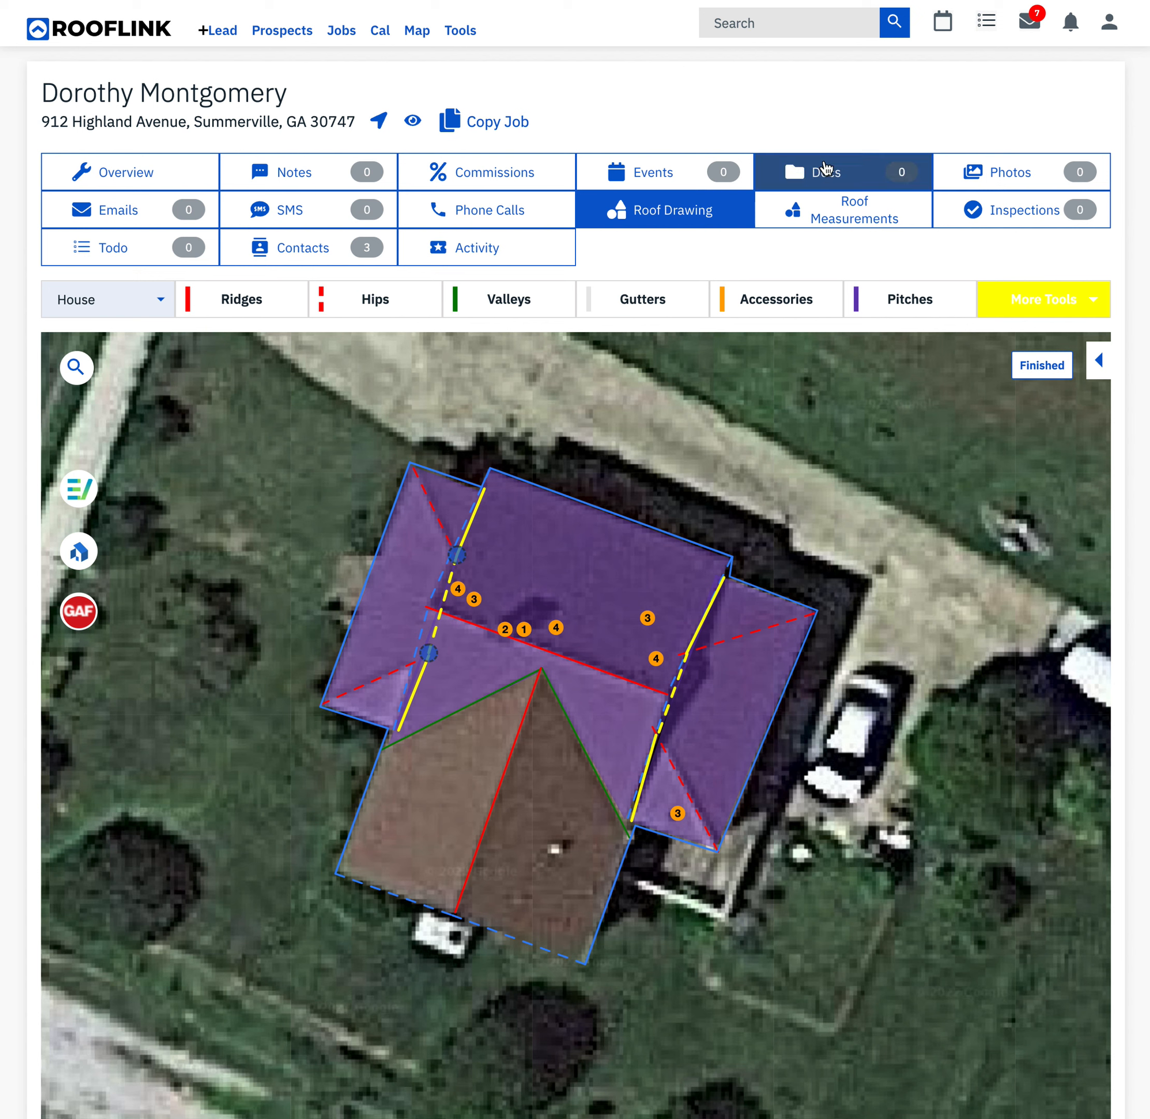
click(1062, 366)
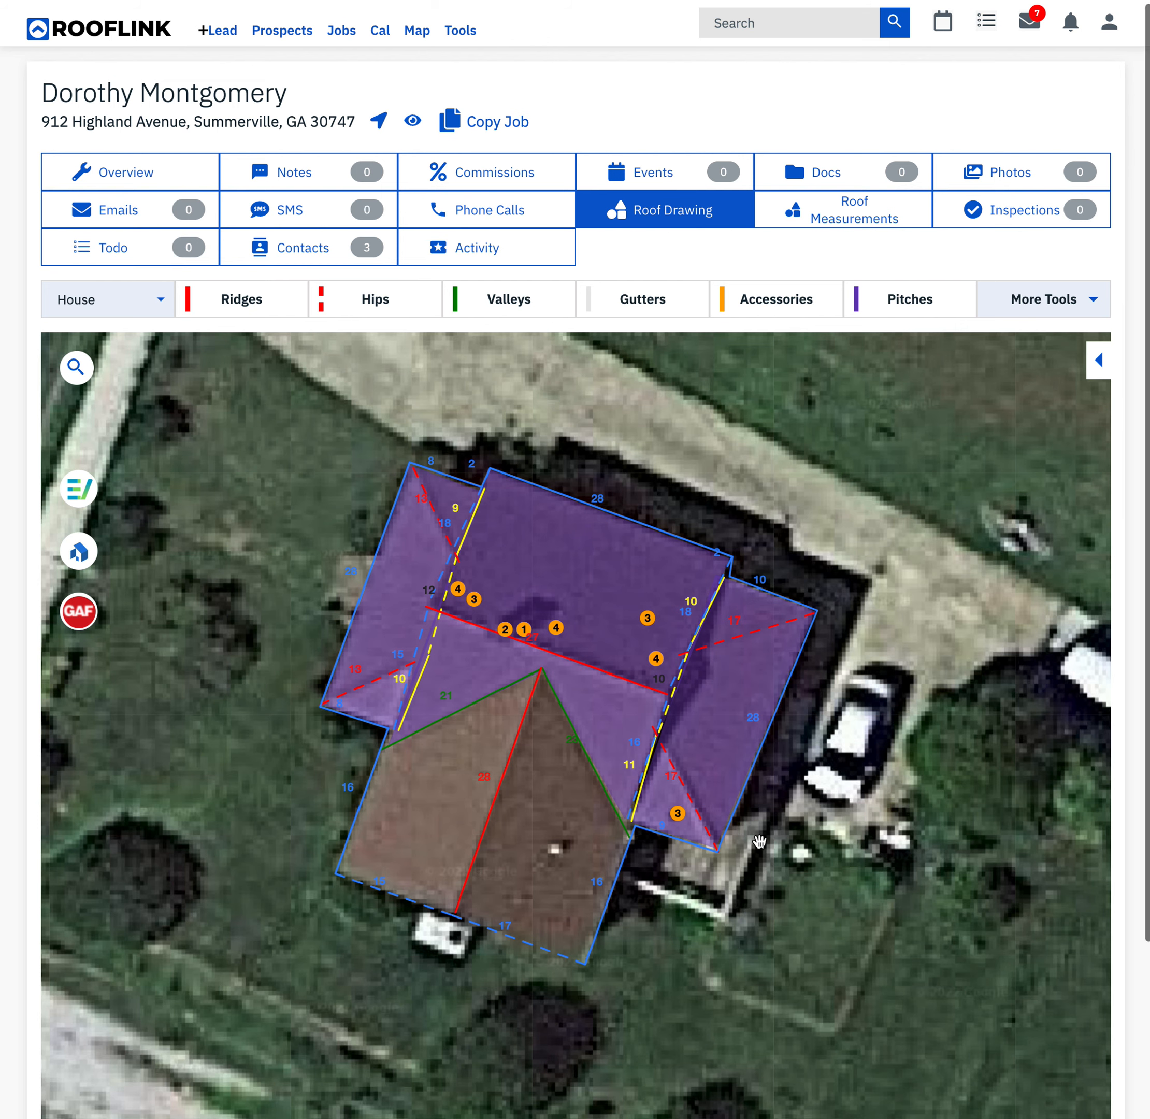
mouse_move(757, 835)
mouse_down()
mouse_move(808, 778)
mouse_move(779, 845)
mouse_up()
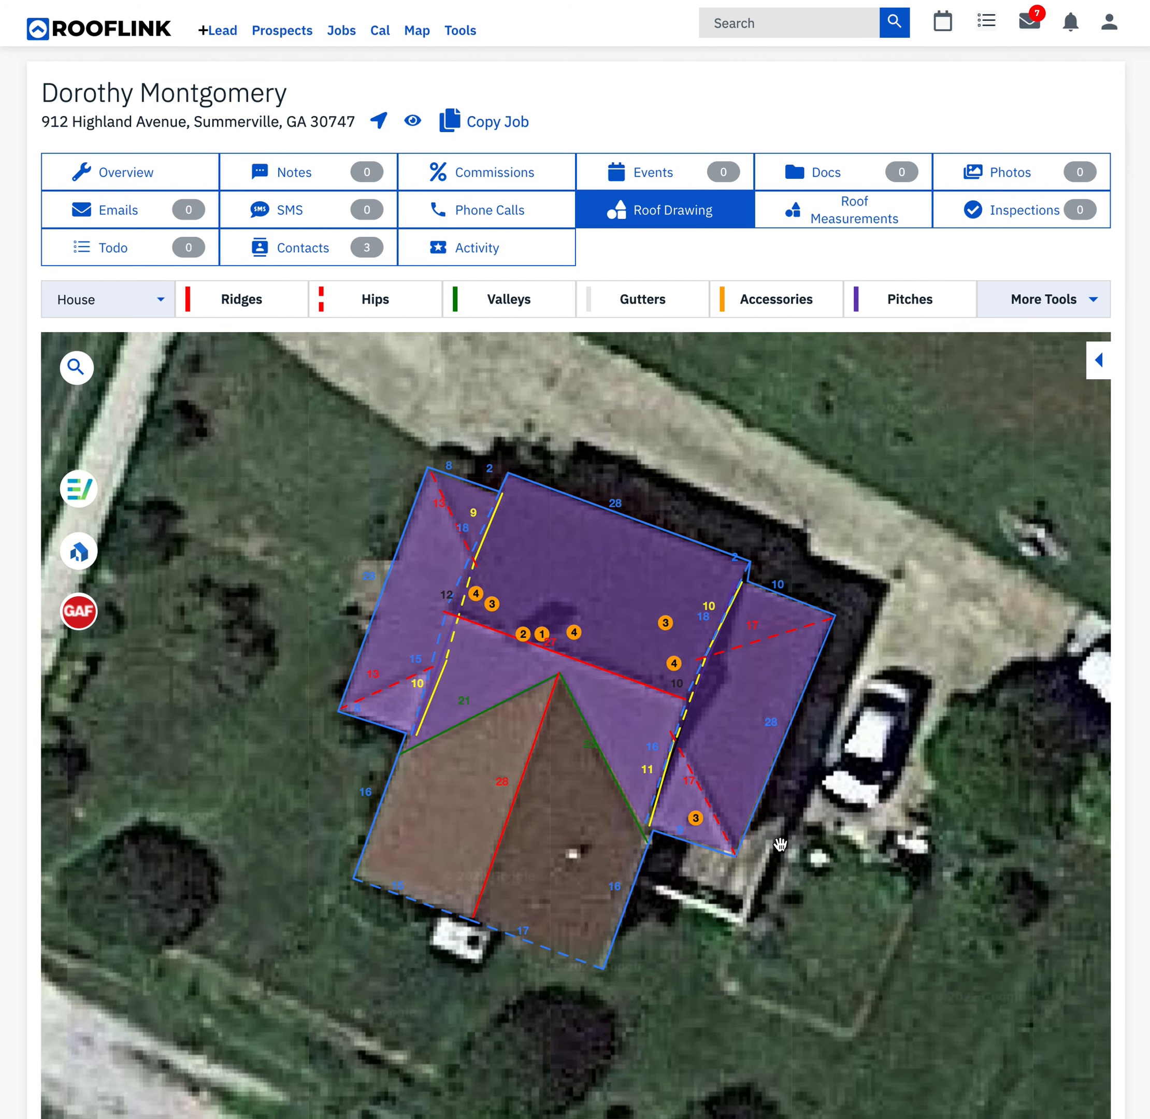